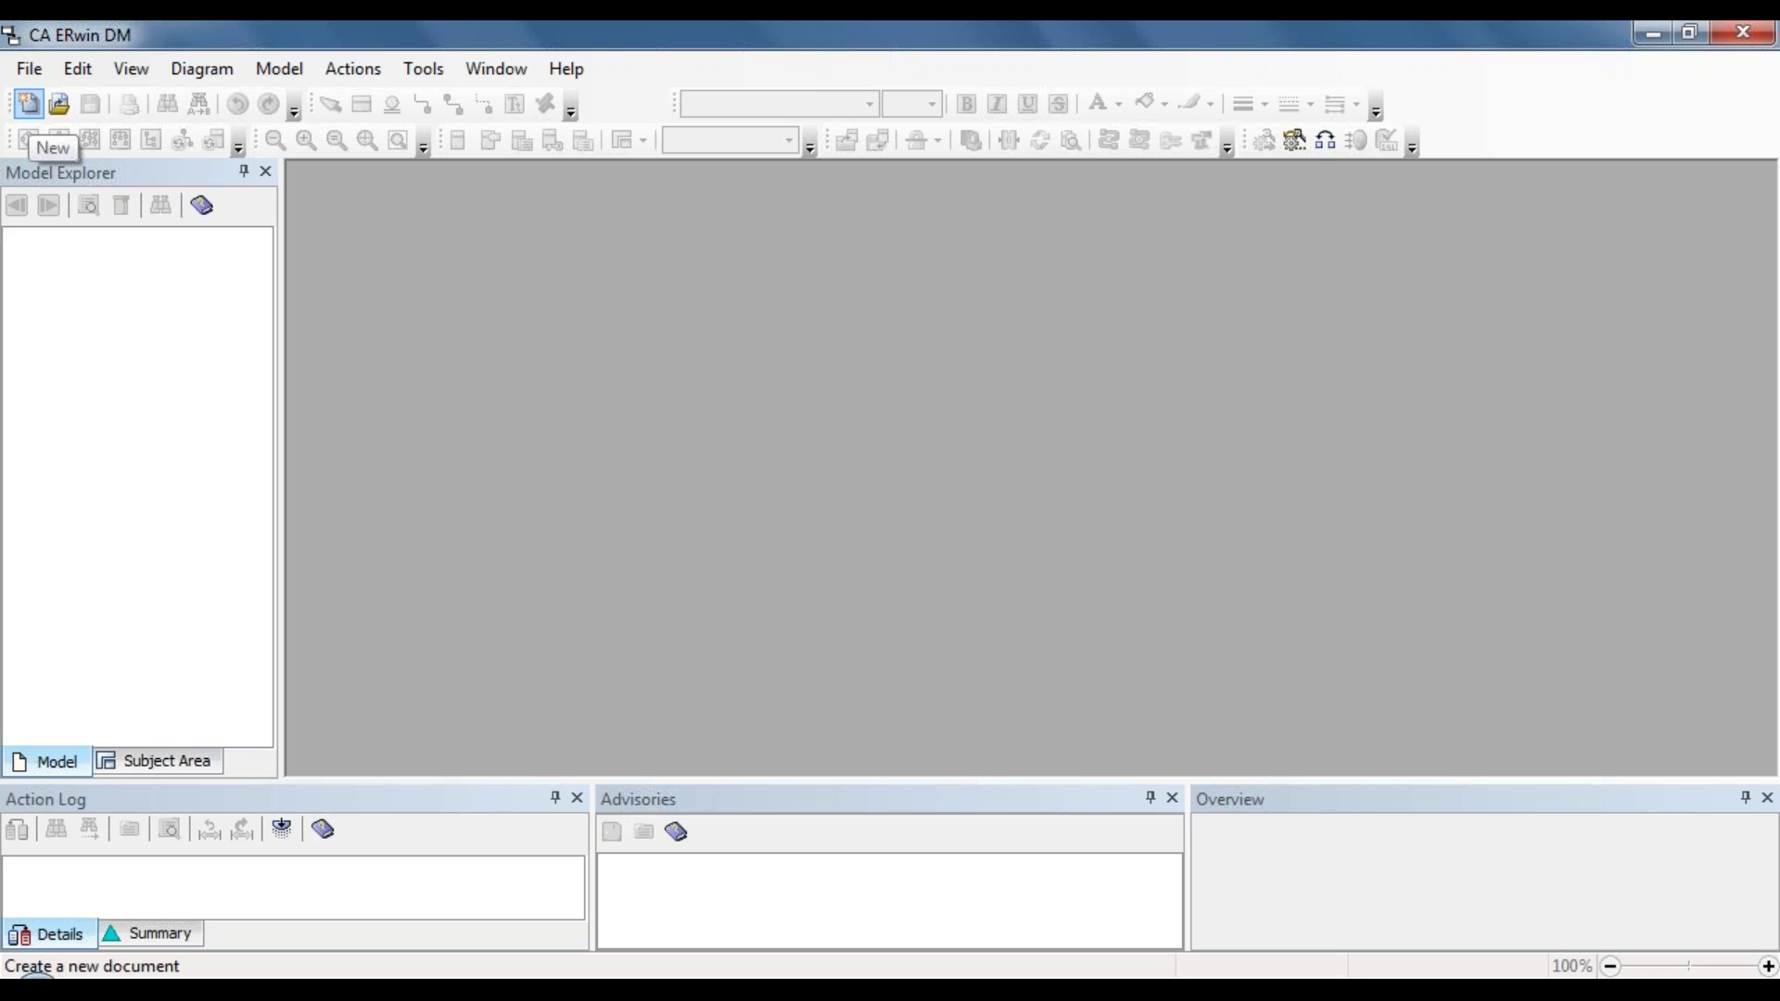
Step: Create a new Logical/Physical model targeting SQL Server 2012/2014 with the default template, and maximize its diagram window
click(28, 103)
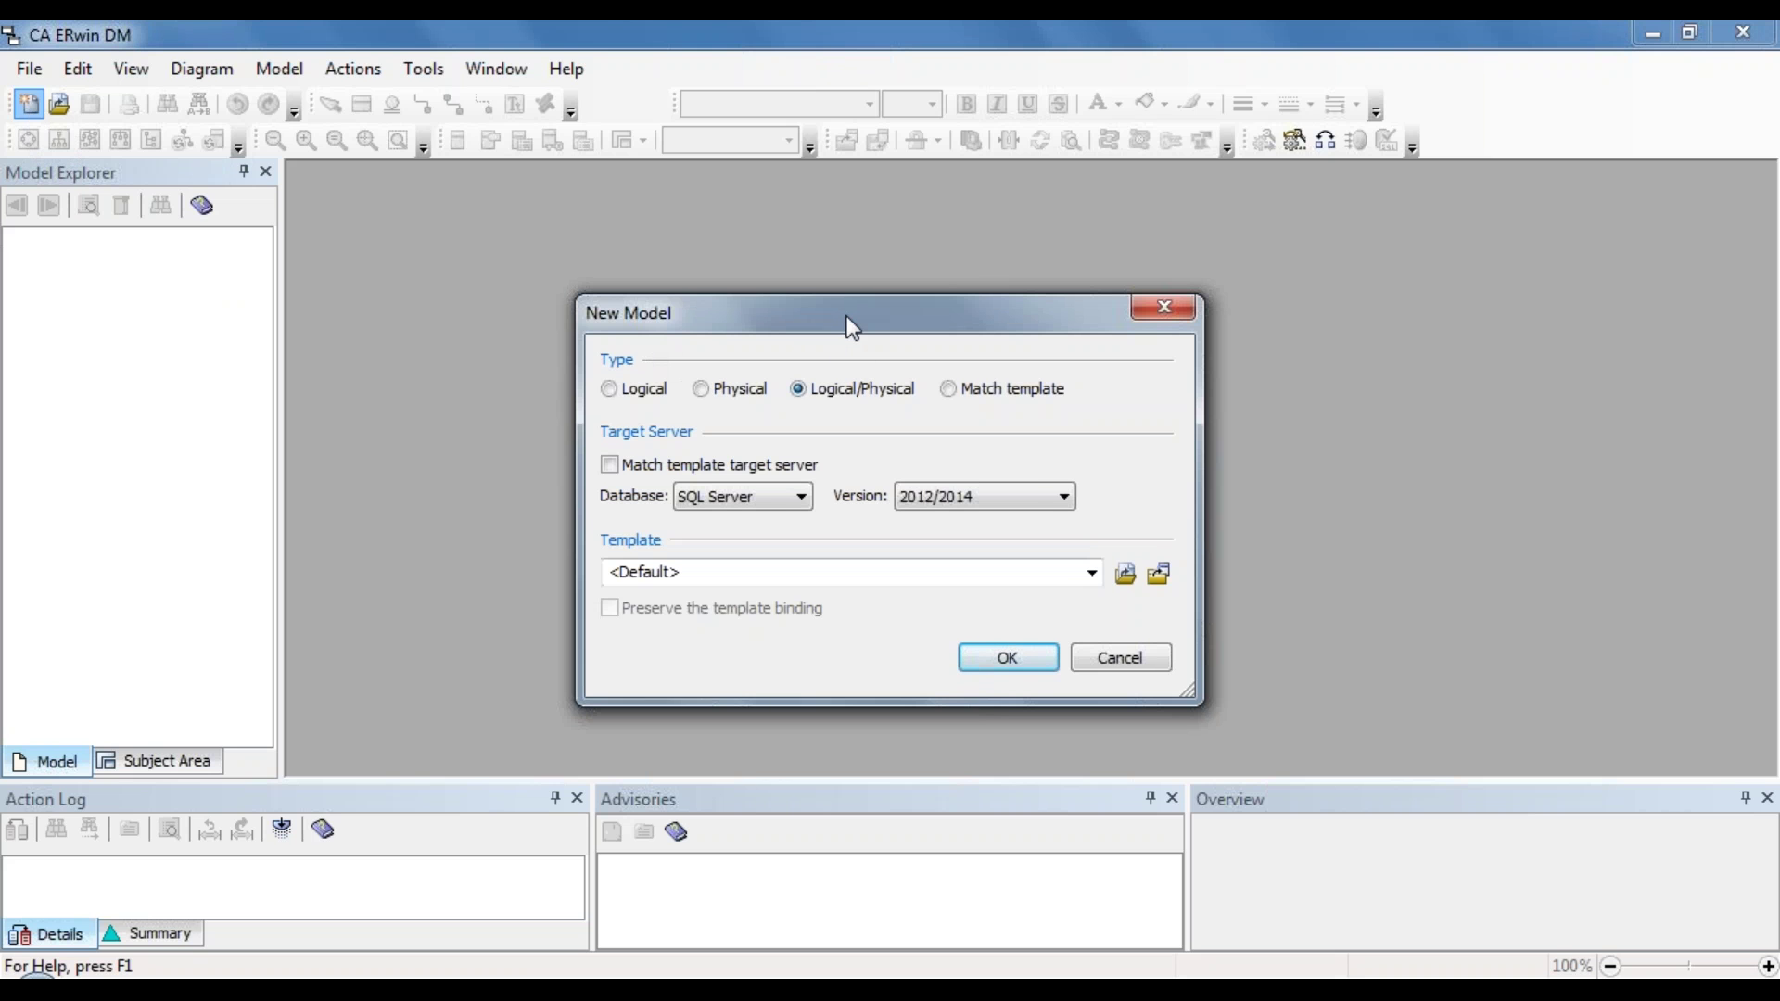
drag(851, 327, 834, 303)
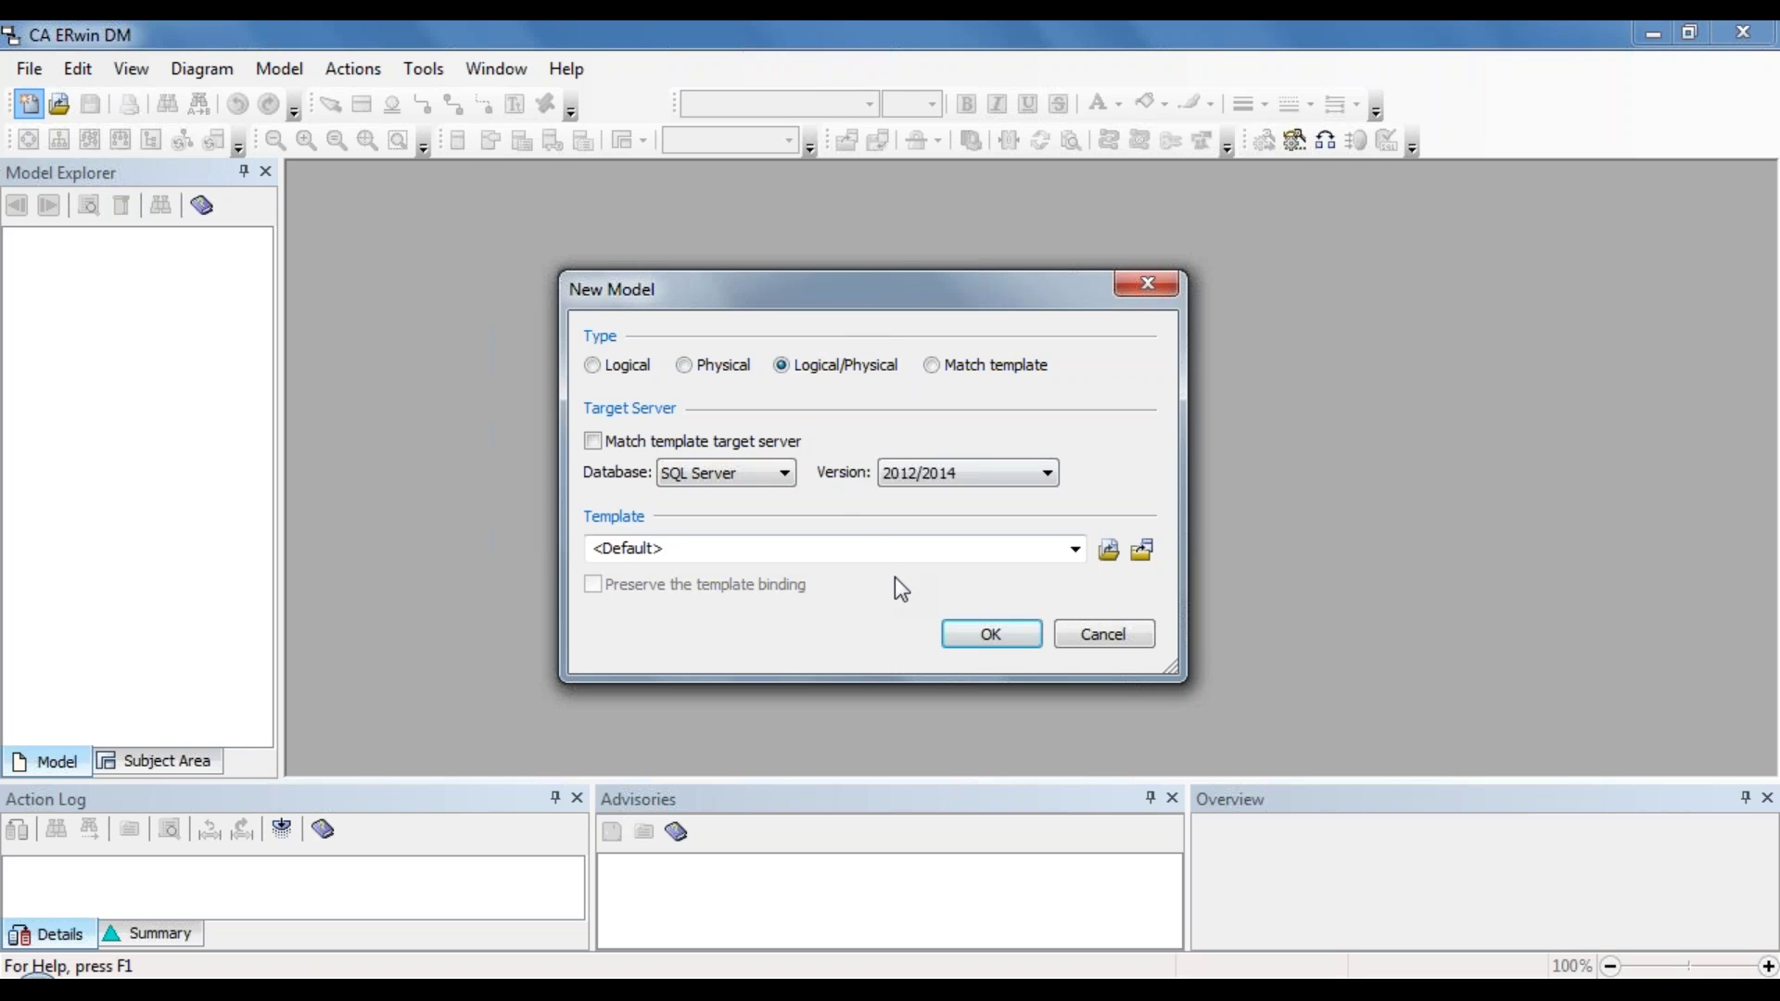
click(992, 638)
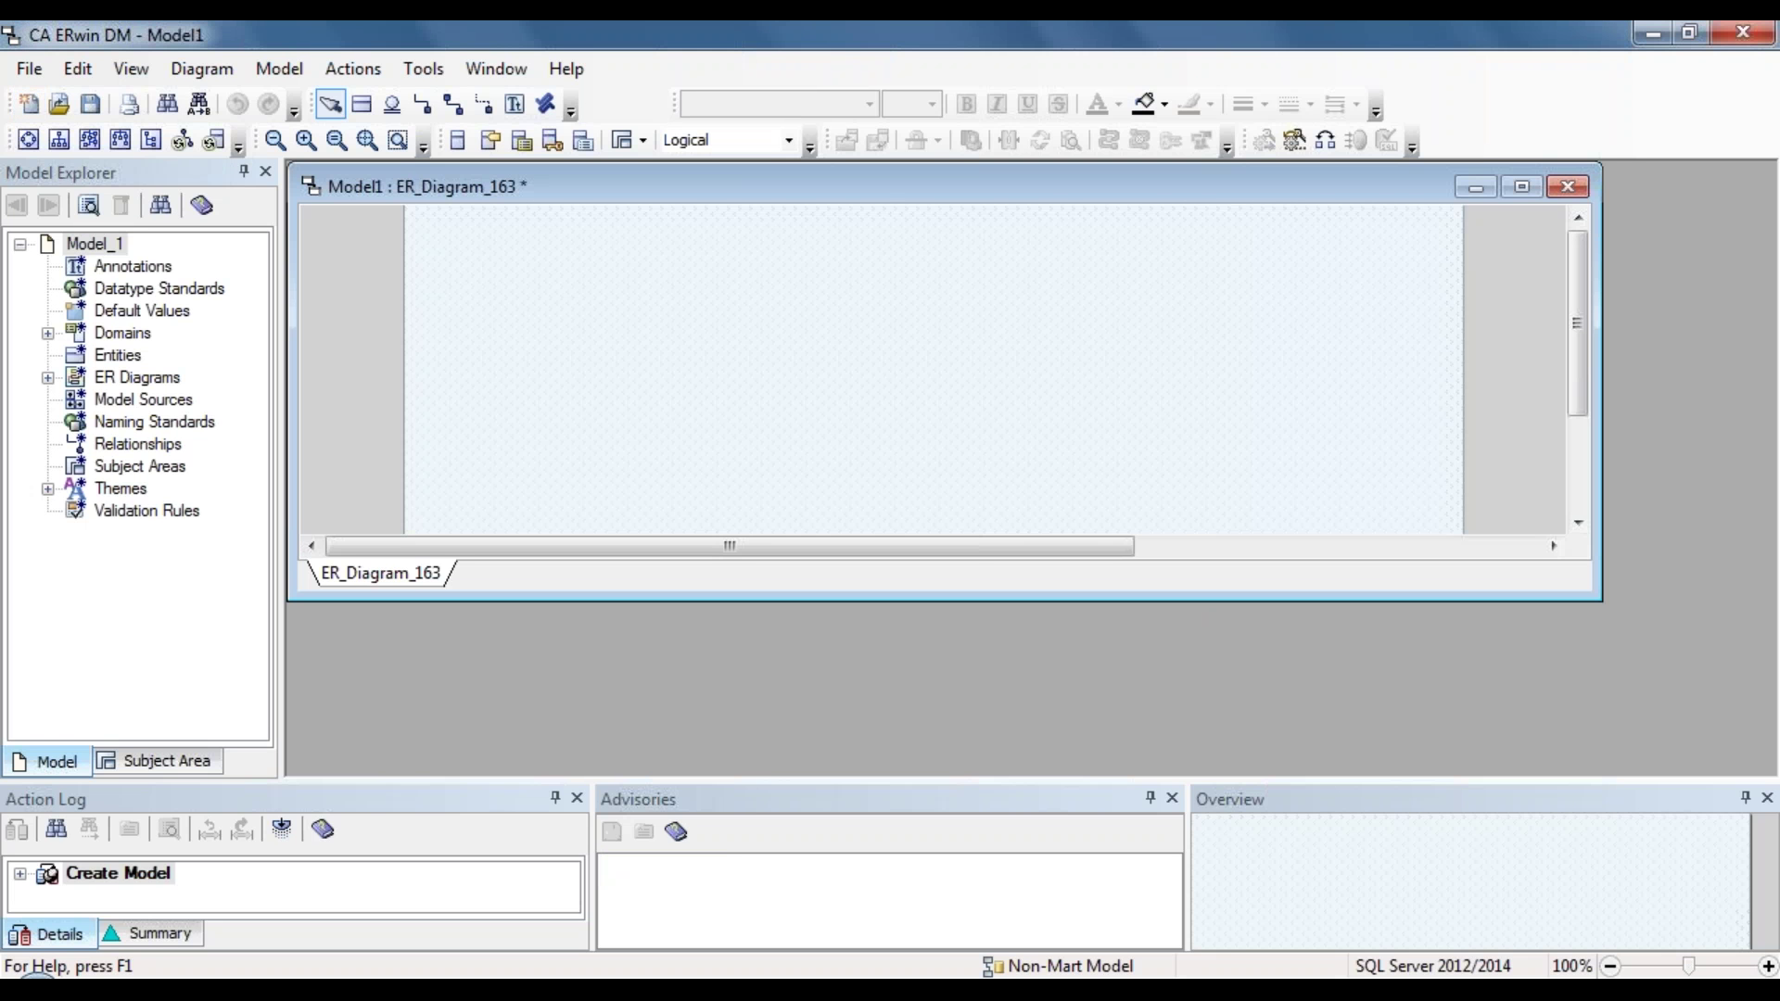
click(1523, 188)
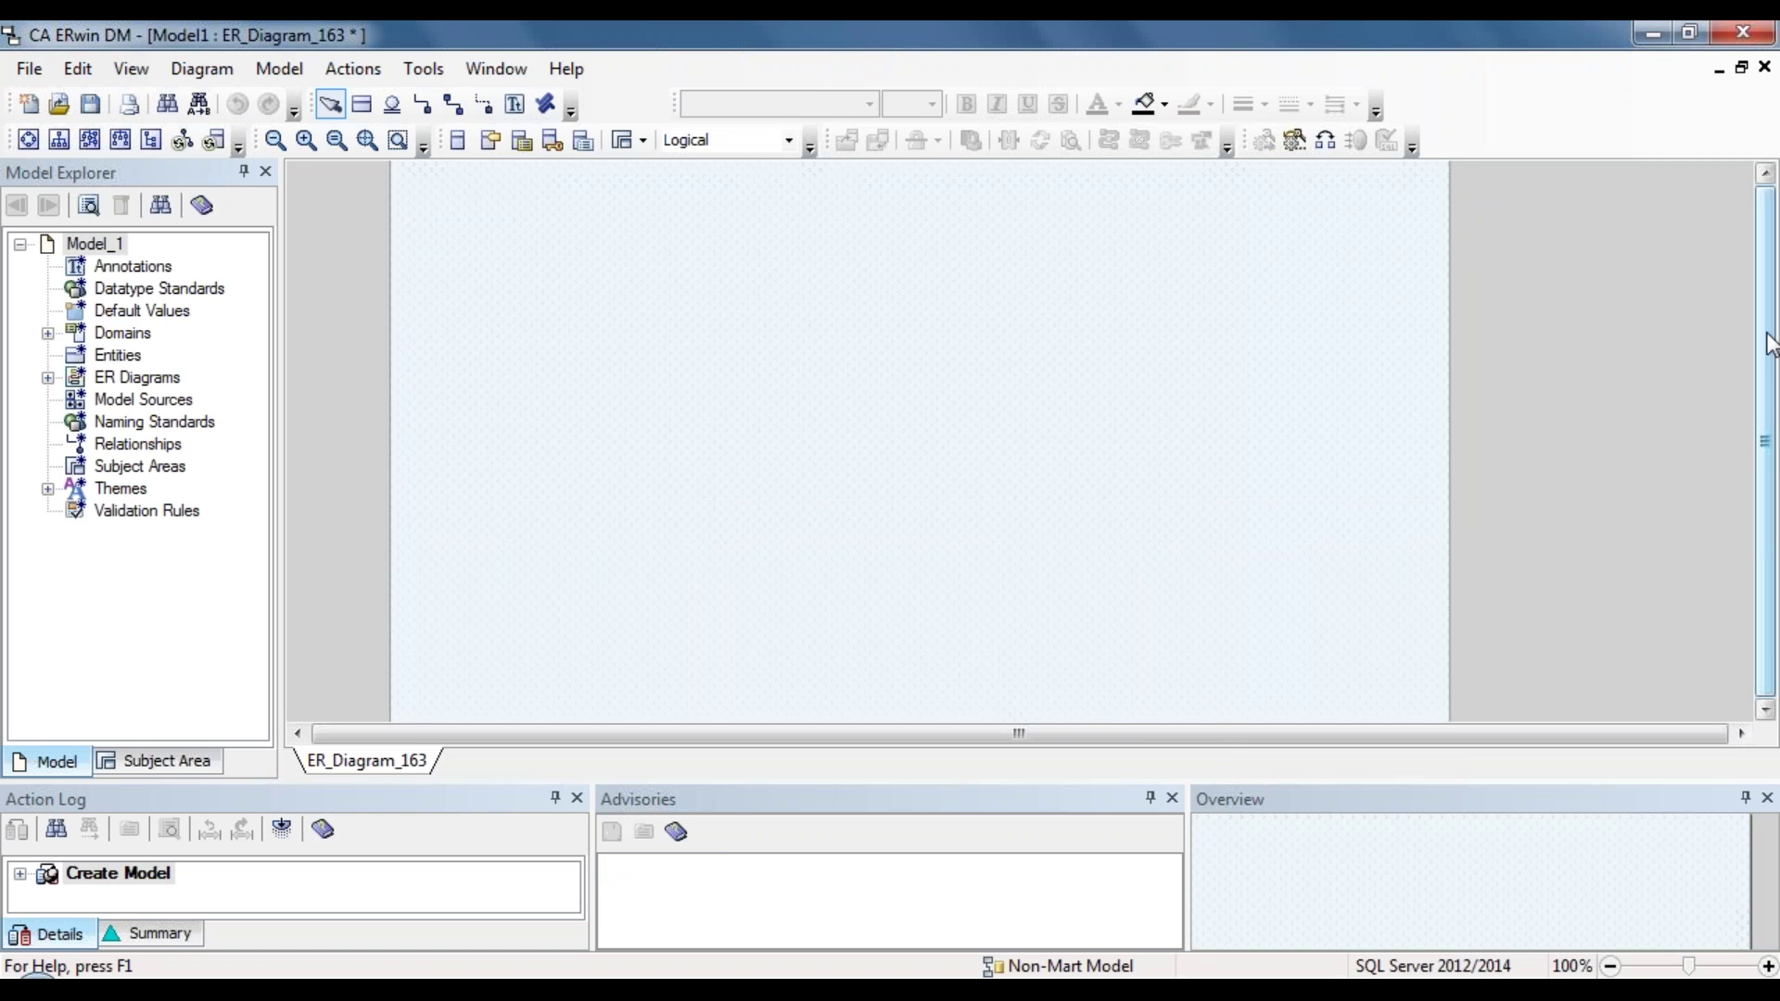
Step: Switch the model display to the Physical view and return it to the Logical view
click(789, 141)
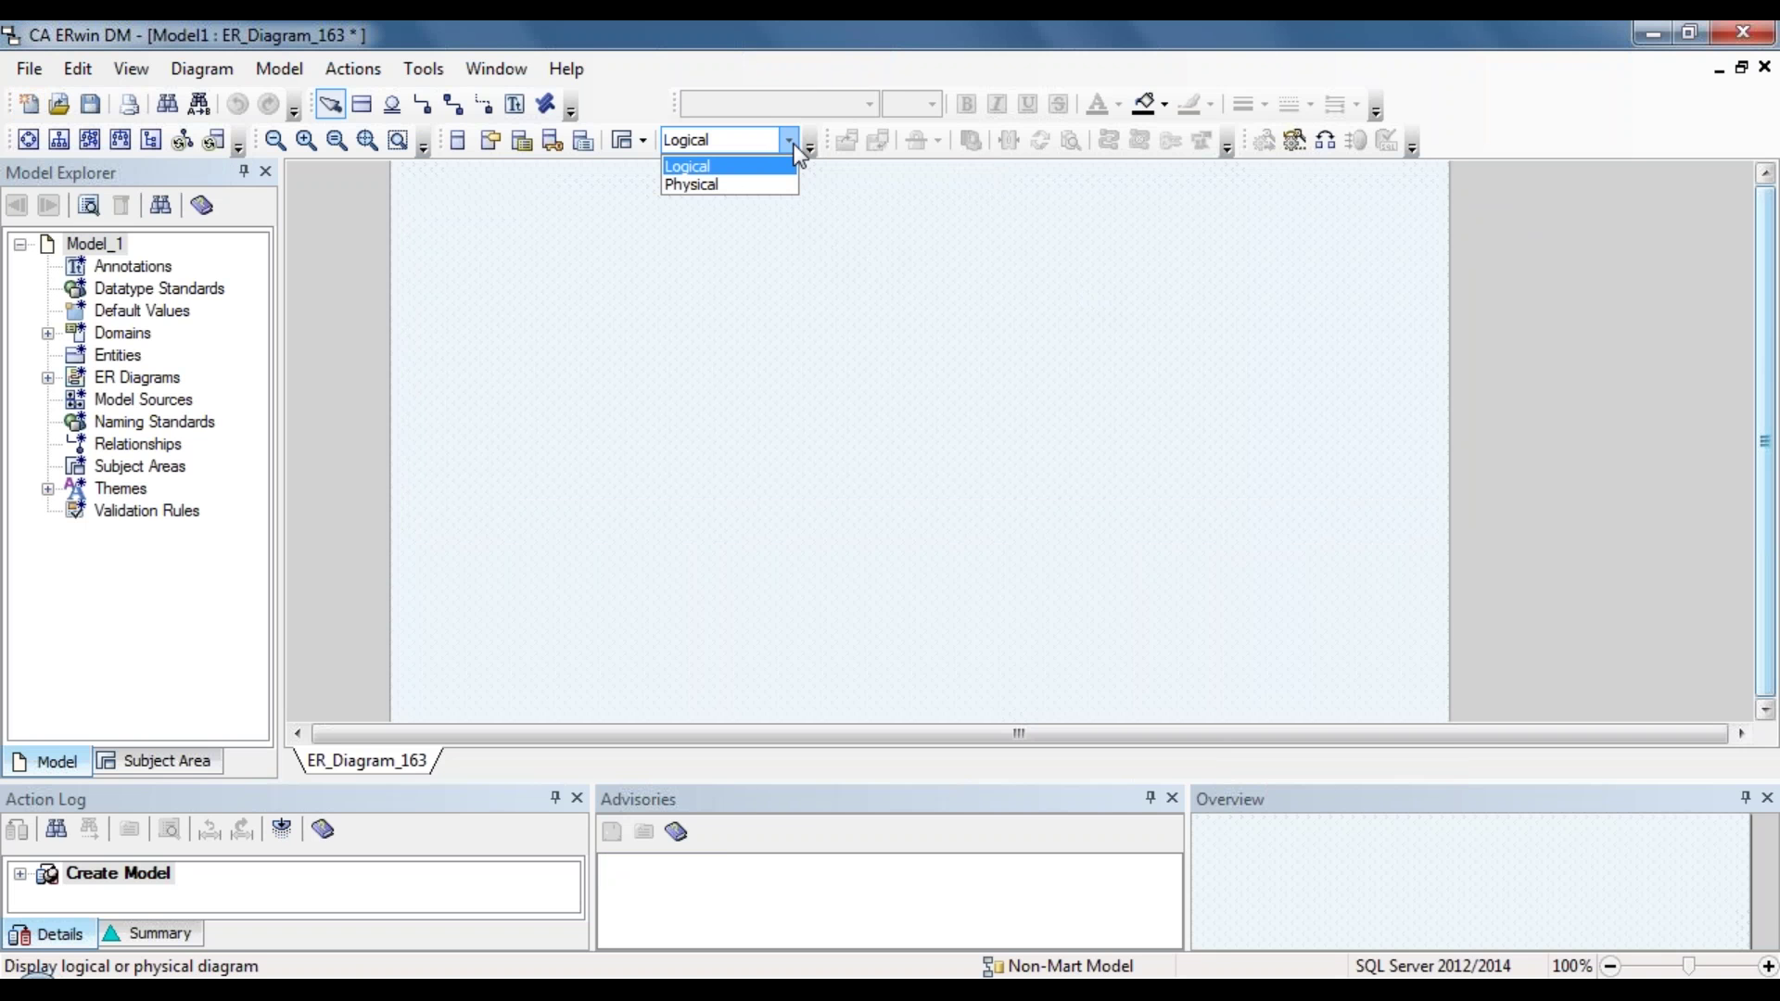
click(721, 183)
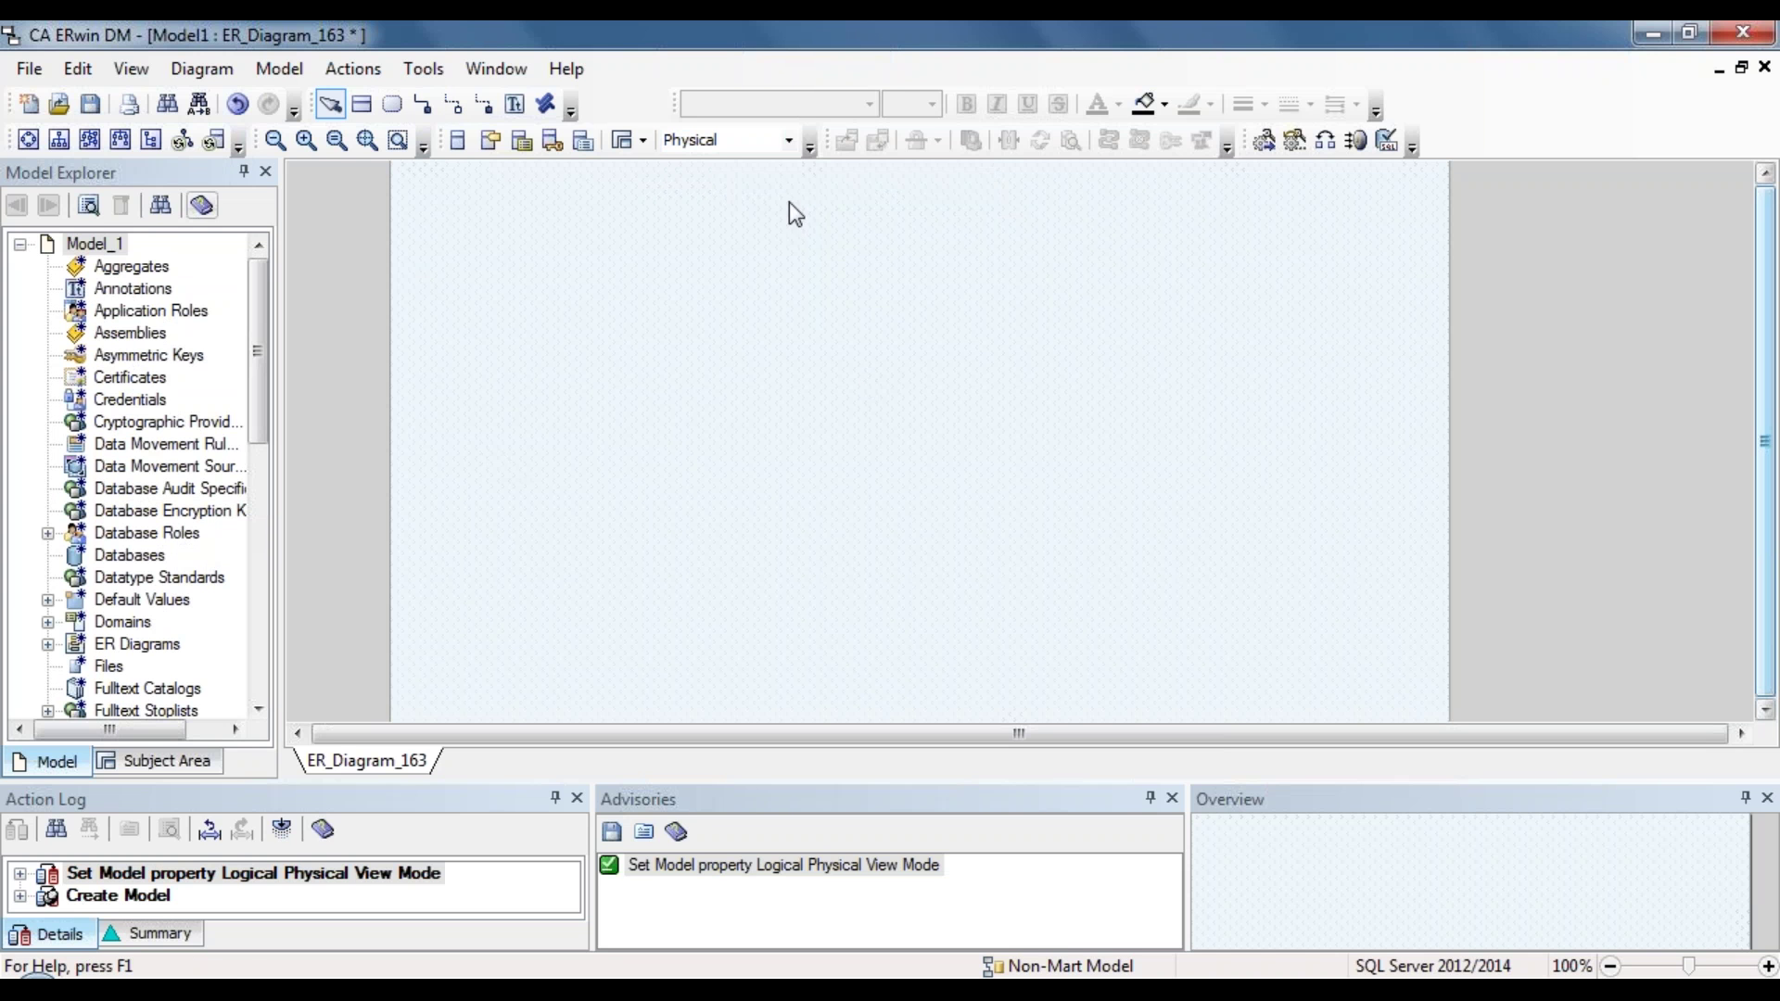
click(793, 141)
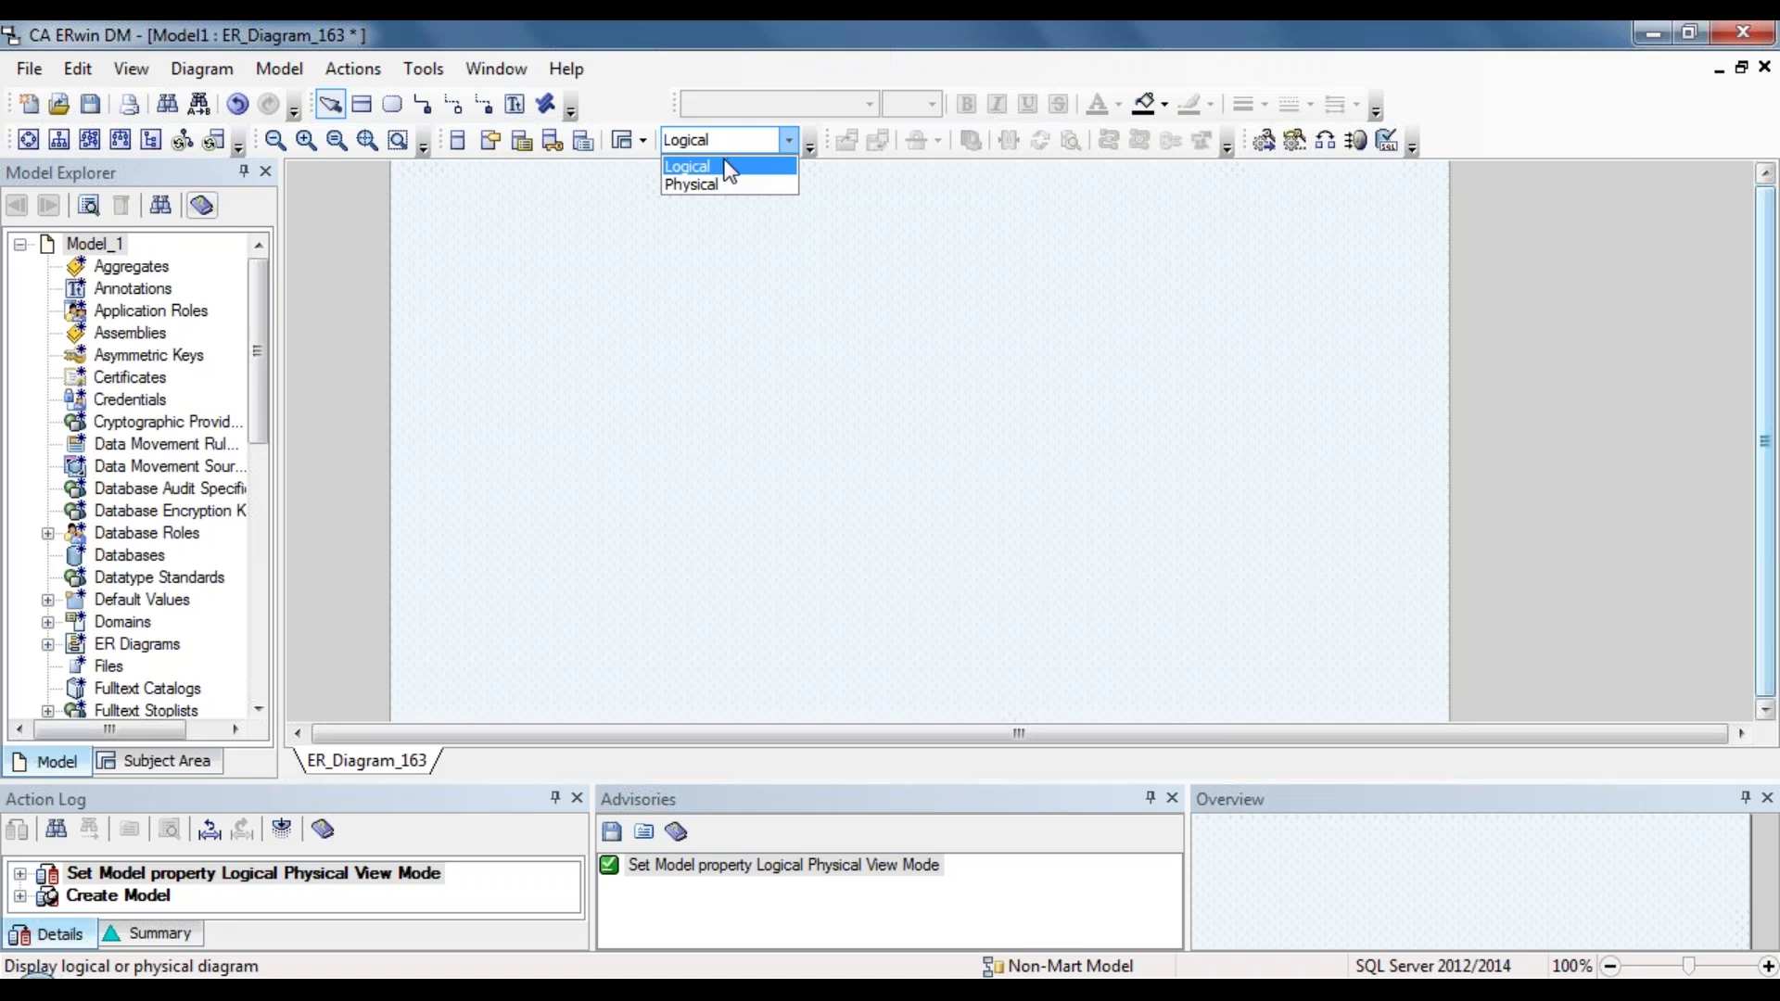
click(730, 170)
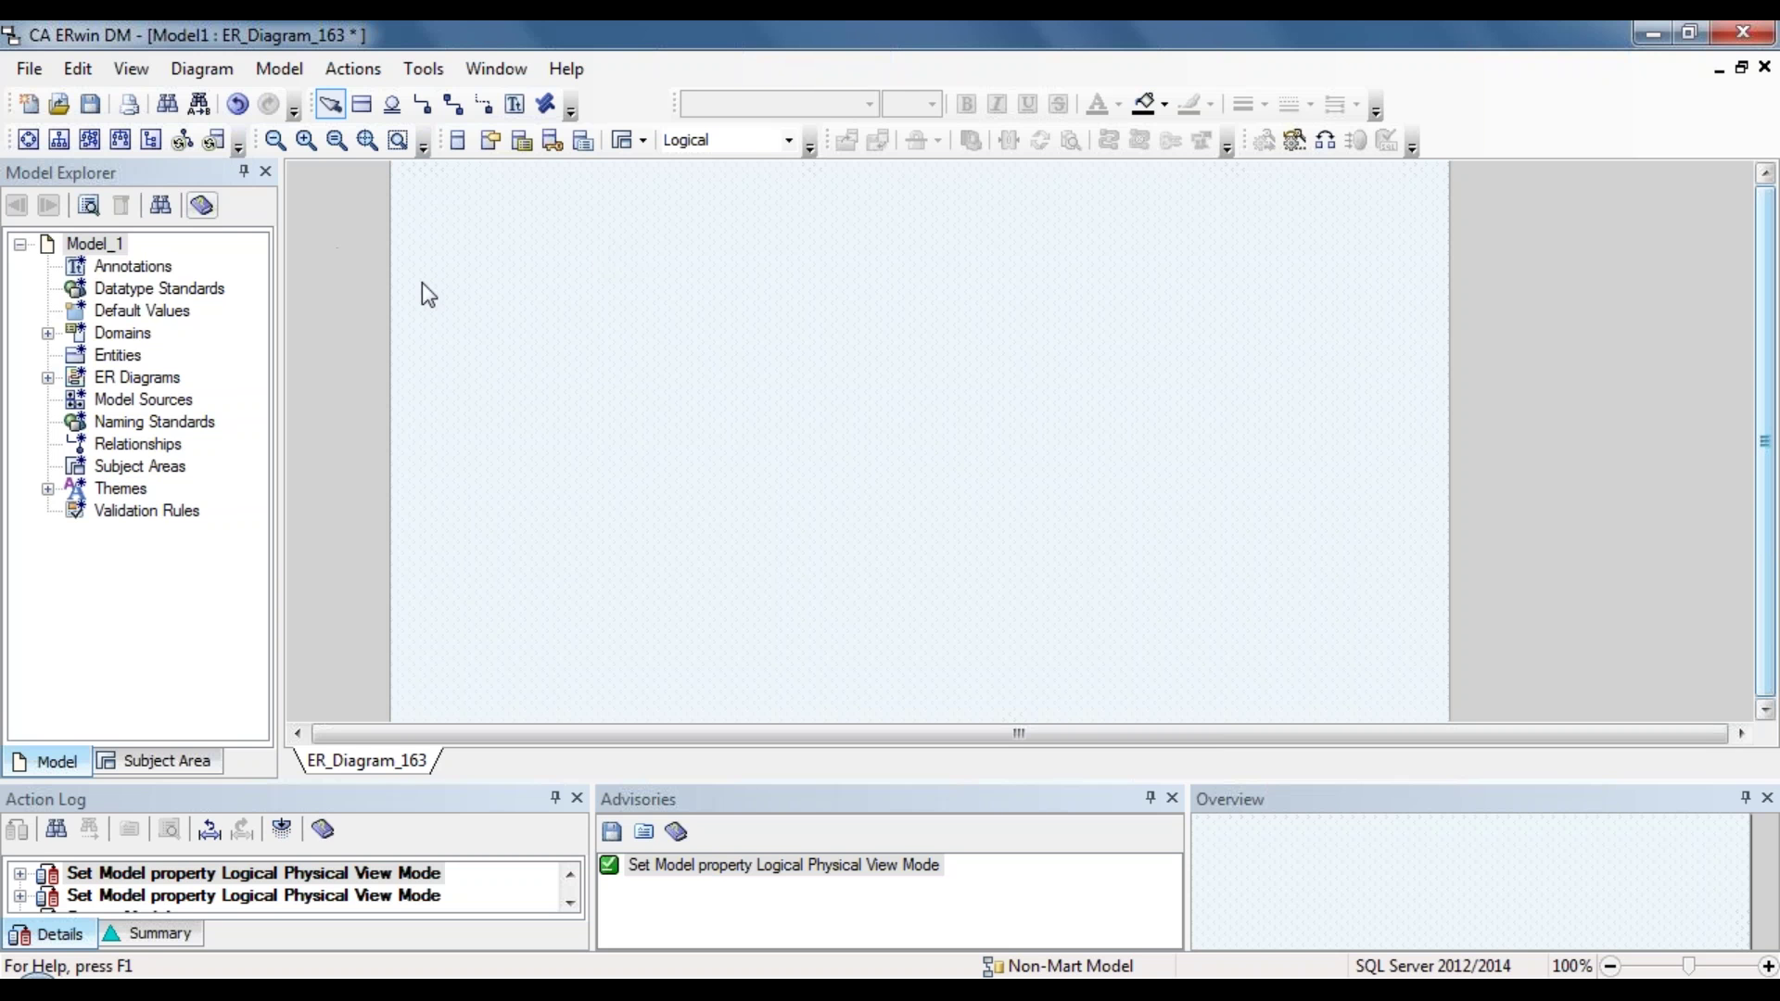
Step: Place a new entity named EMP in the diagram's upper-left area with EMP_ID as its key attribute
click(363, 104)
click(528, 266)
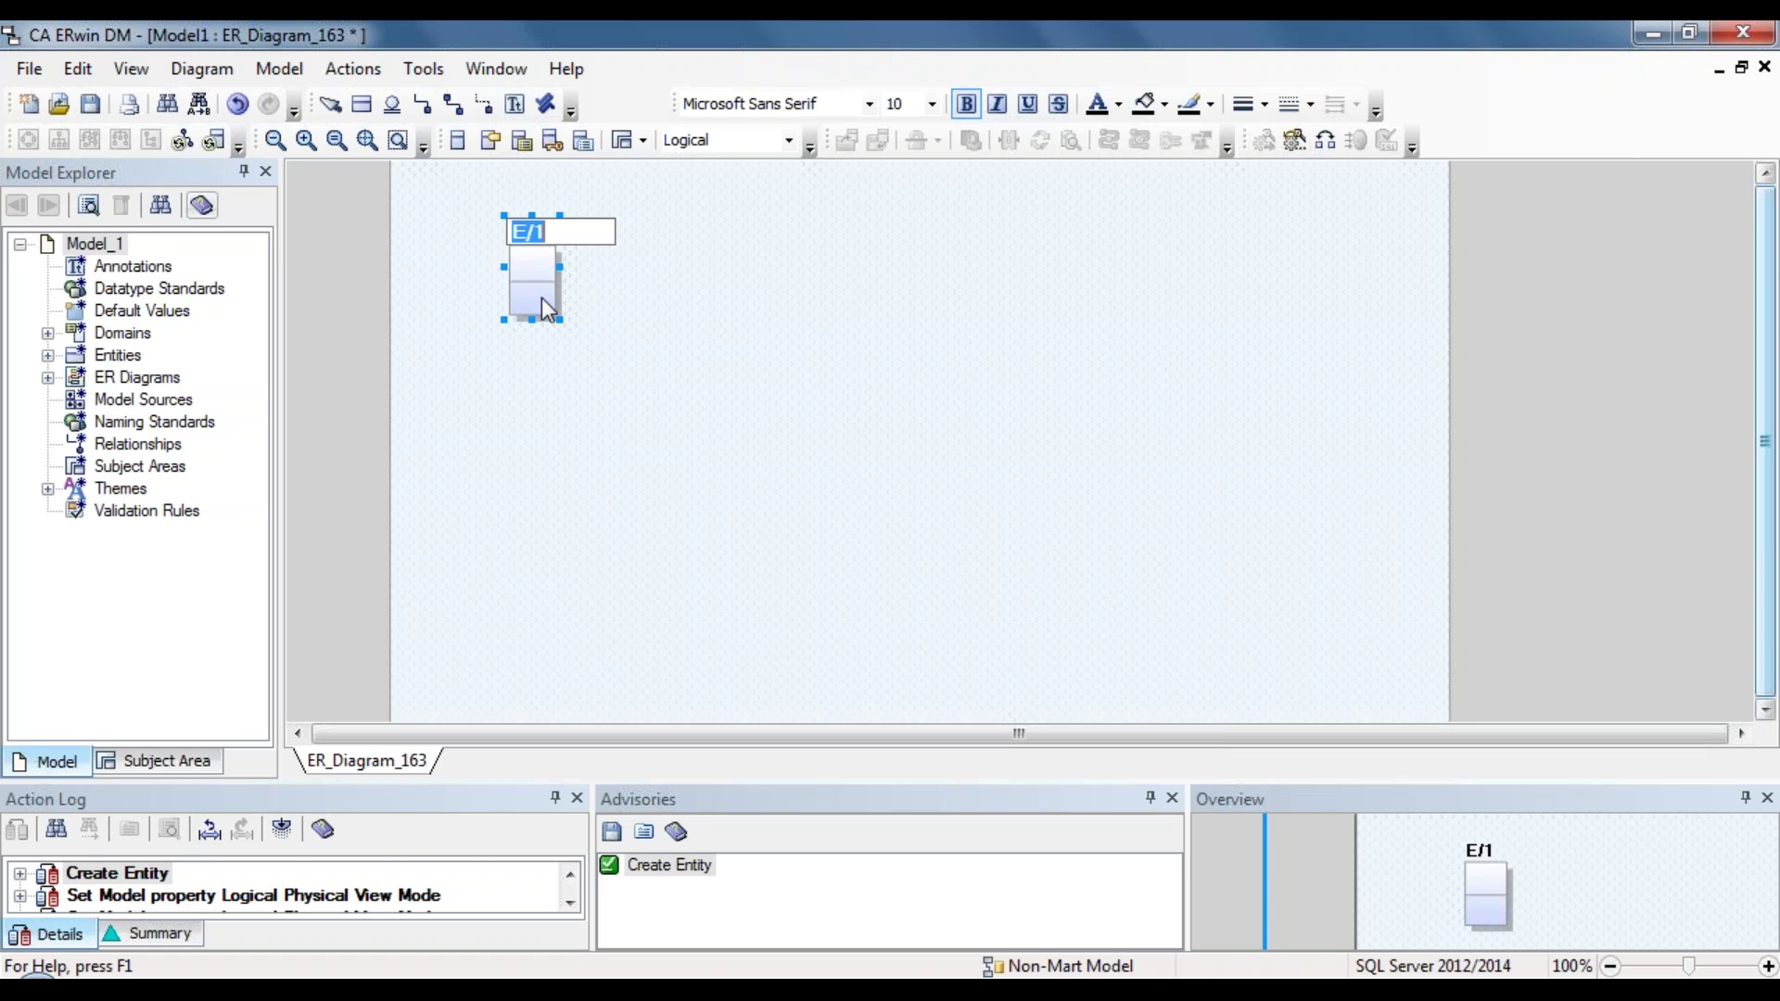
text(EMP)
key(Tab)
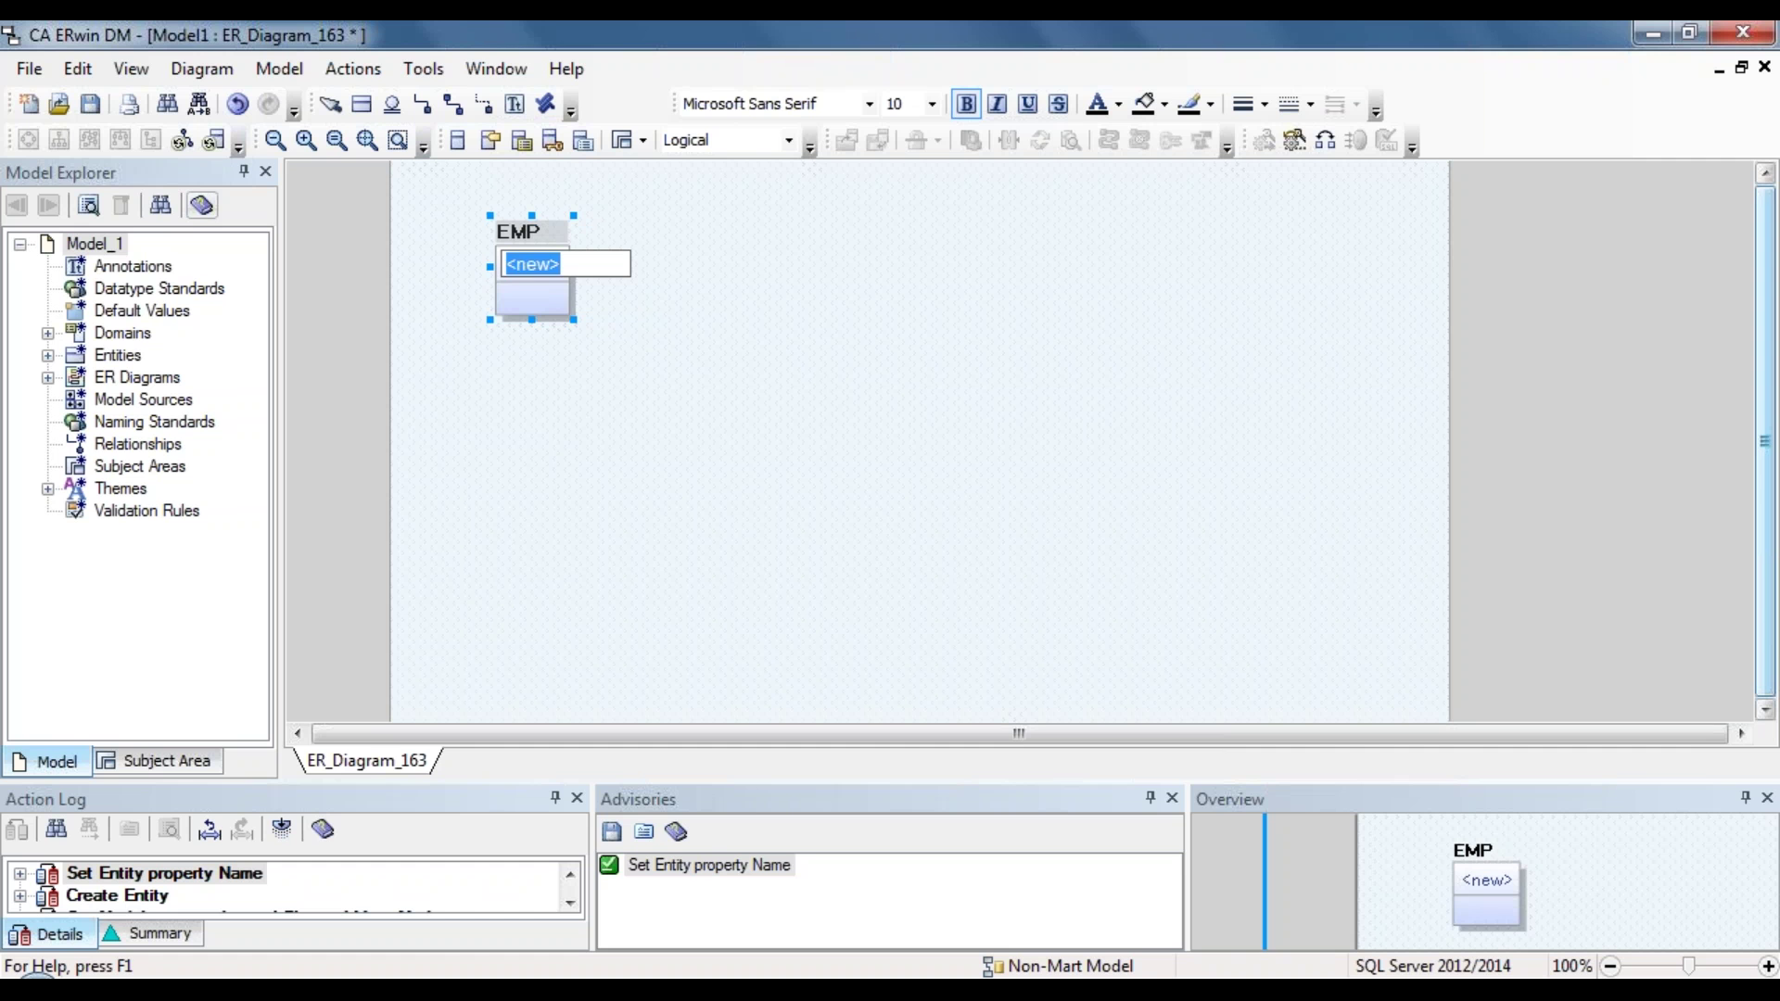
text(EMP_ID)
key(Return)
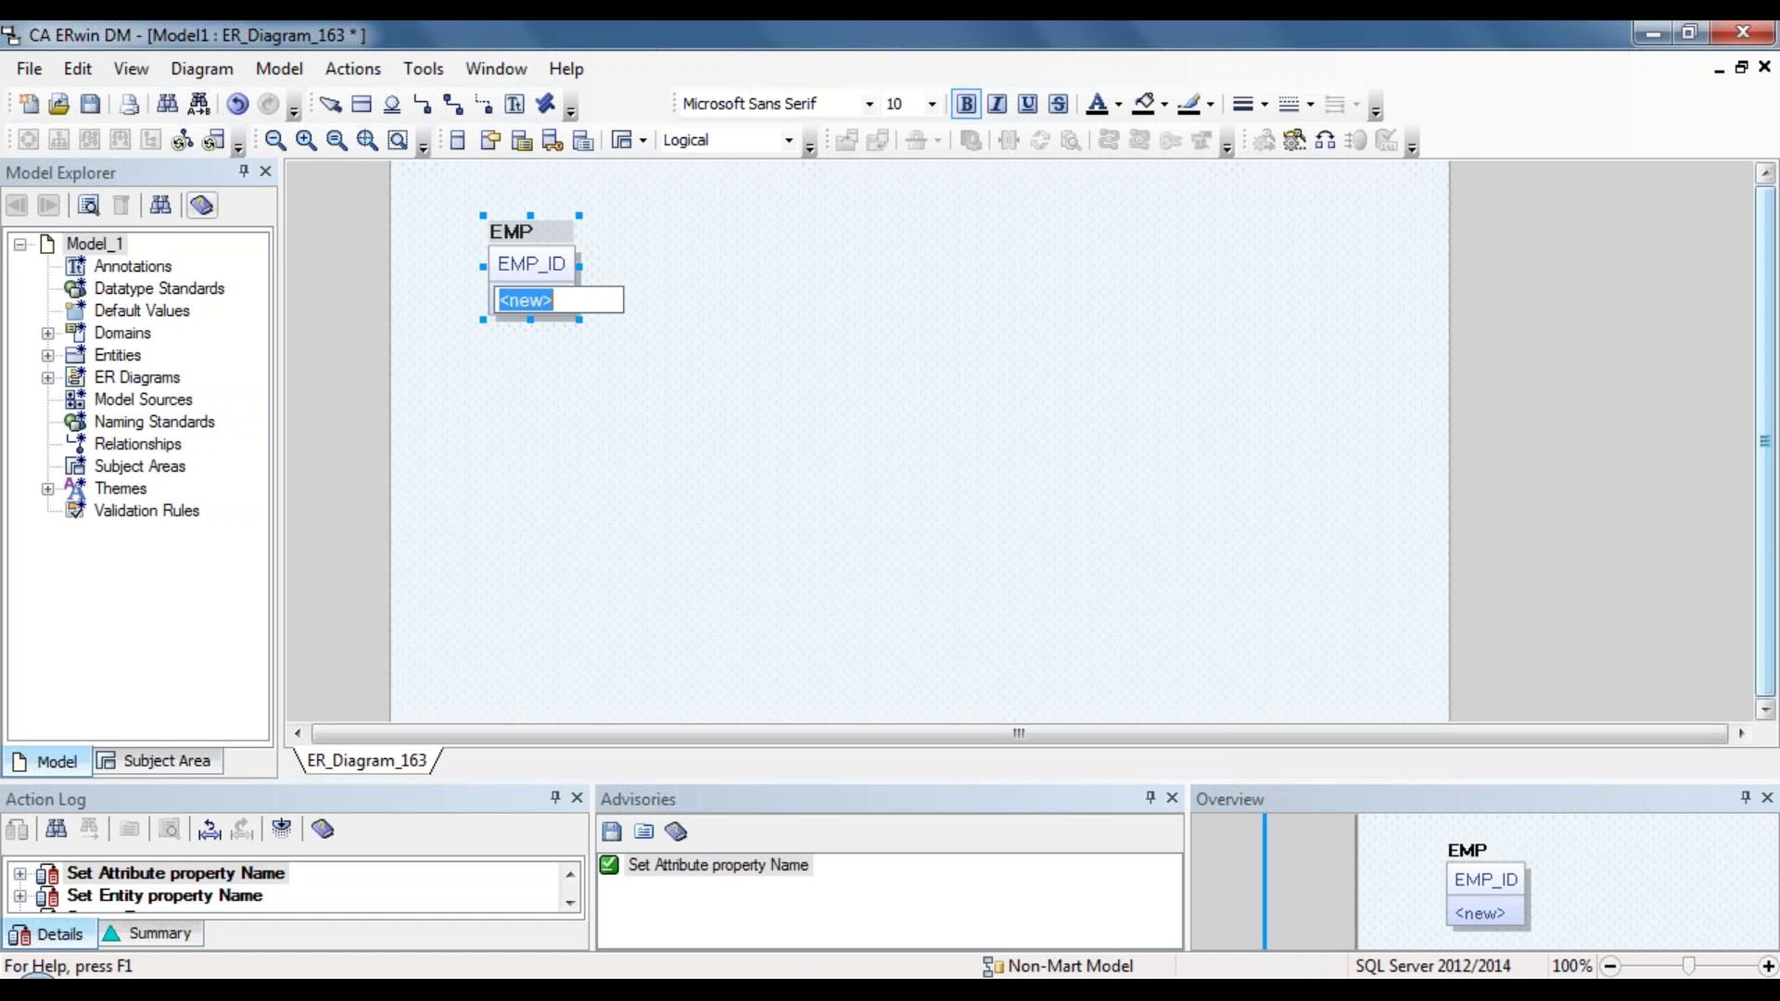
Step: Add the non-key attributes EMP_NAME, EMP_DOB, EMP_SAL and HIRE_DATE to the EMP entity
text(EMO)
key(BackSpace)
text(P_NAME)
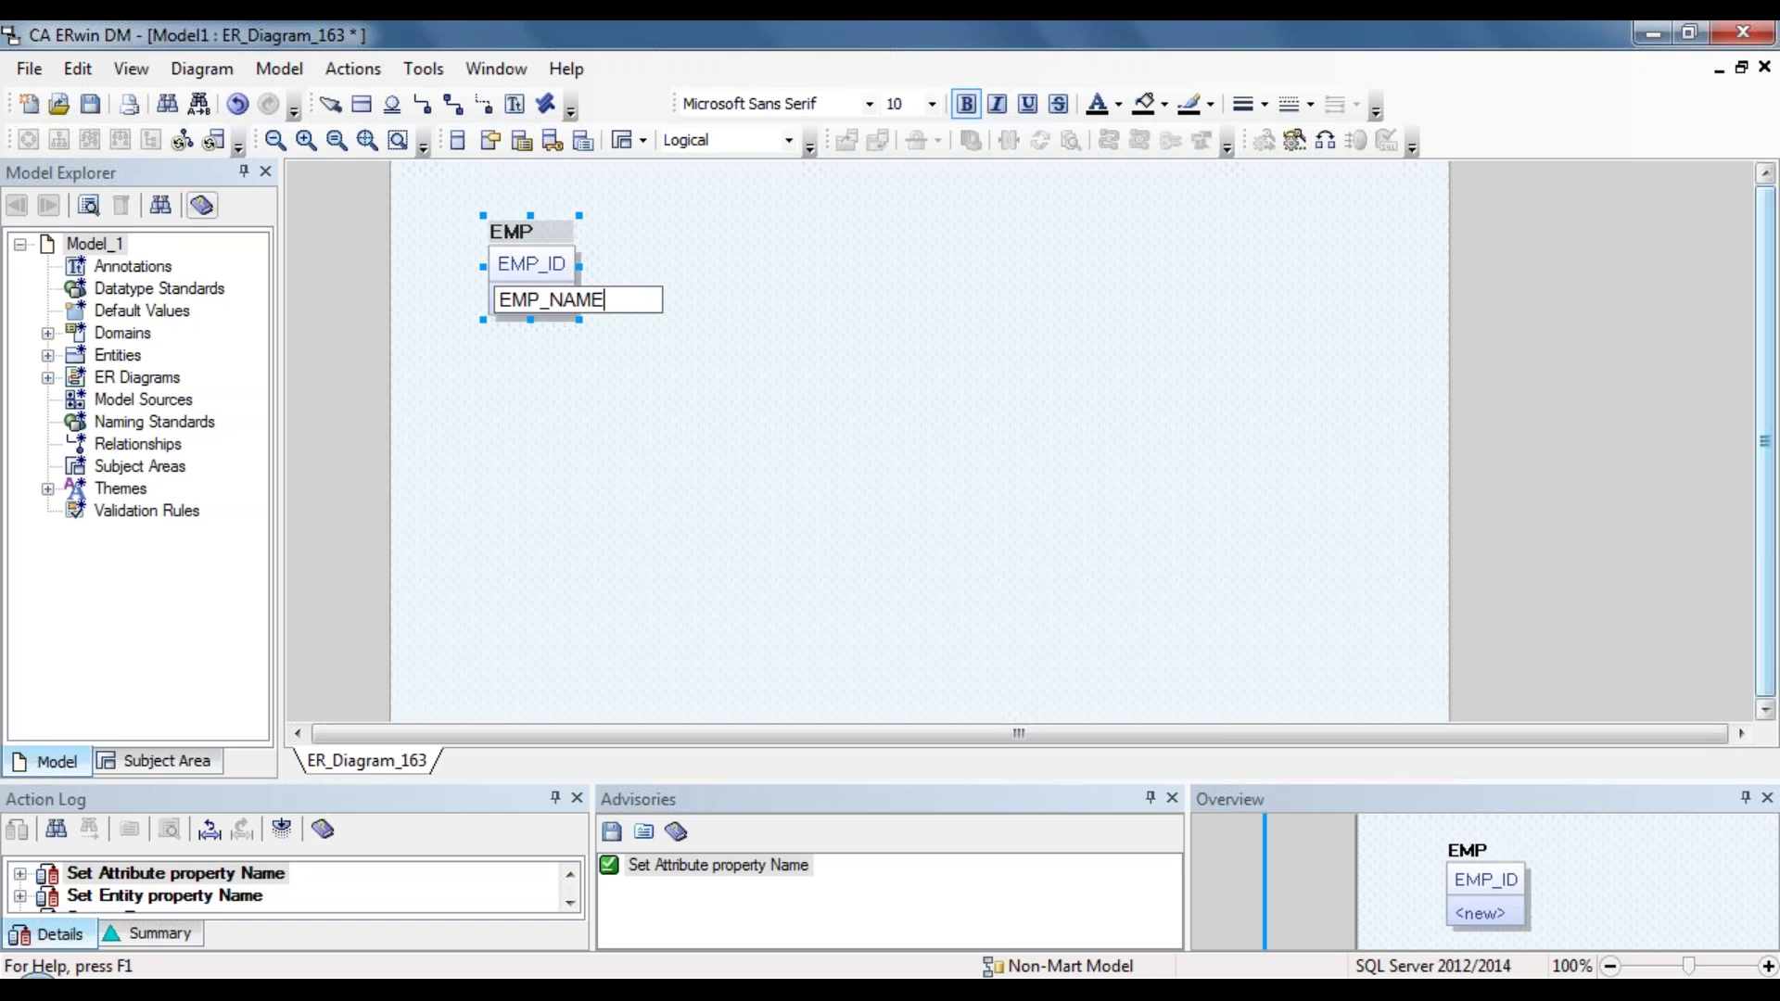
key(Return)
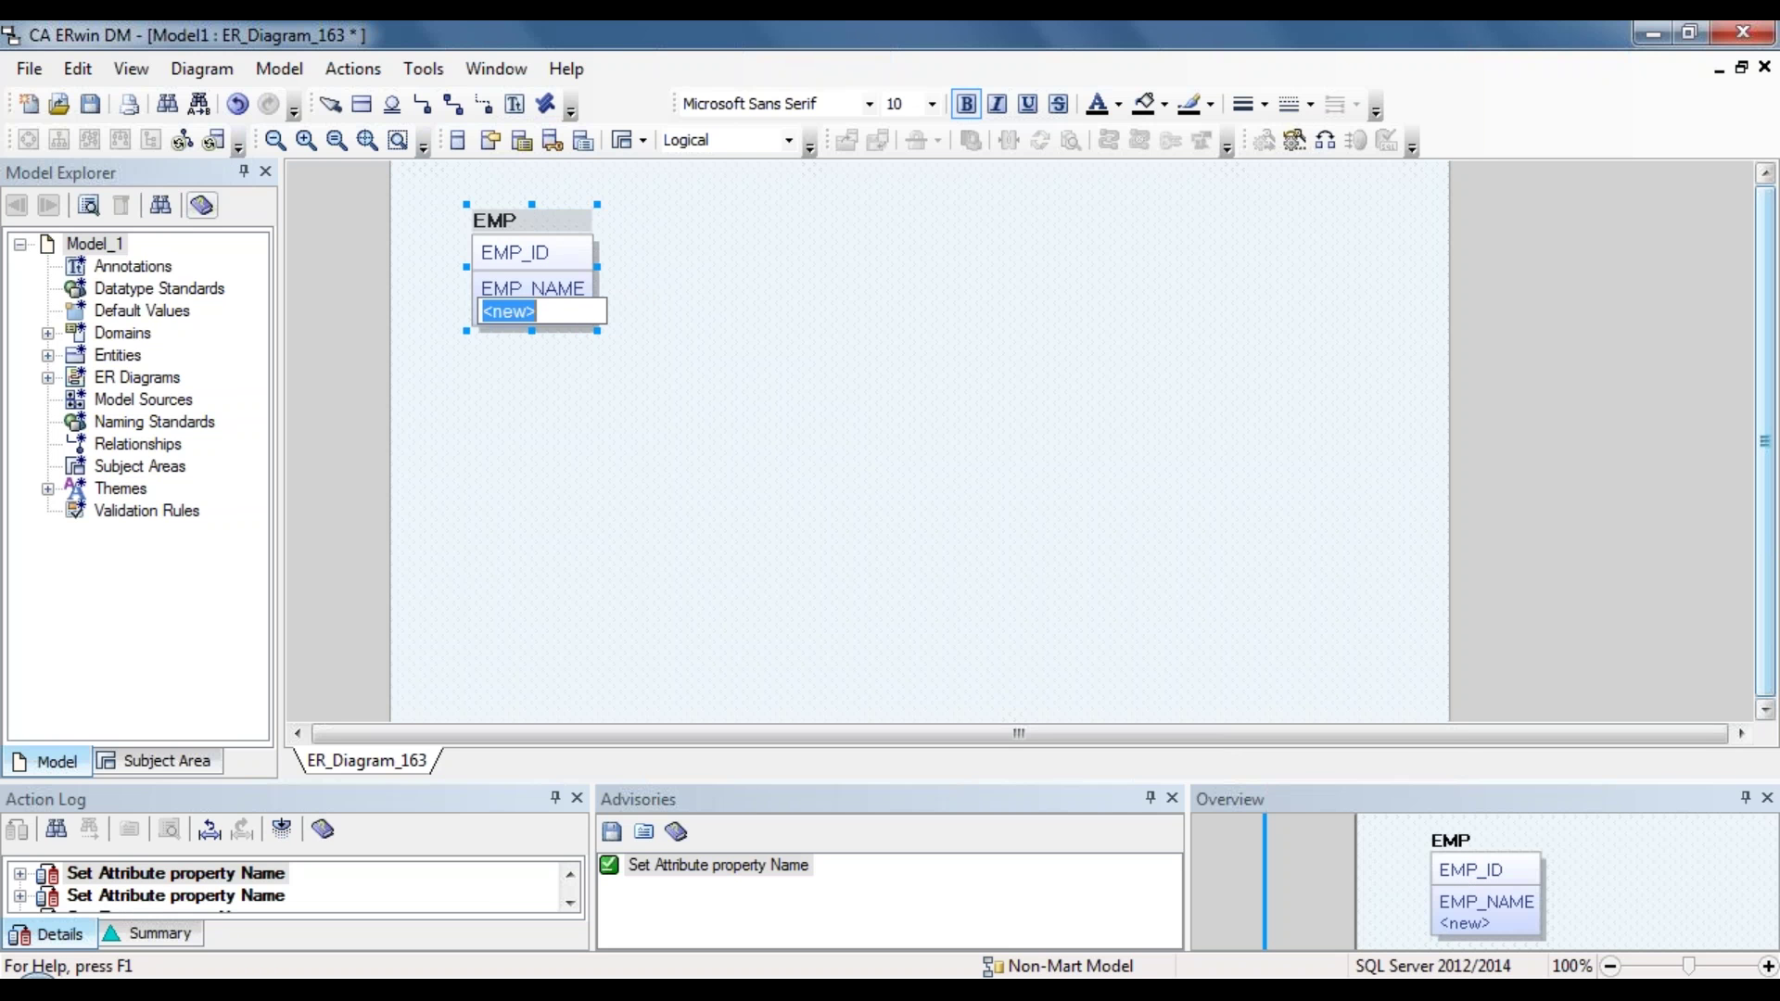
text(EMP_B)
key(BackSpace)
text(DOB)
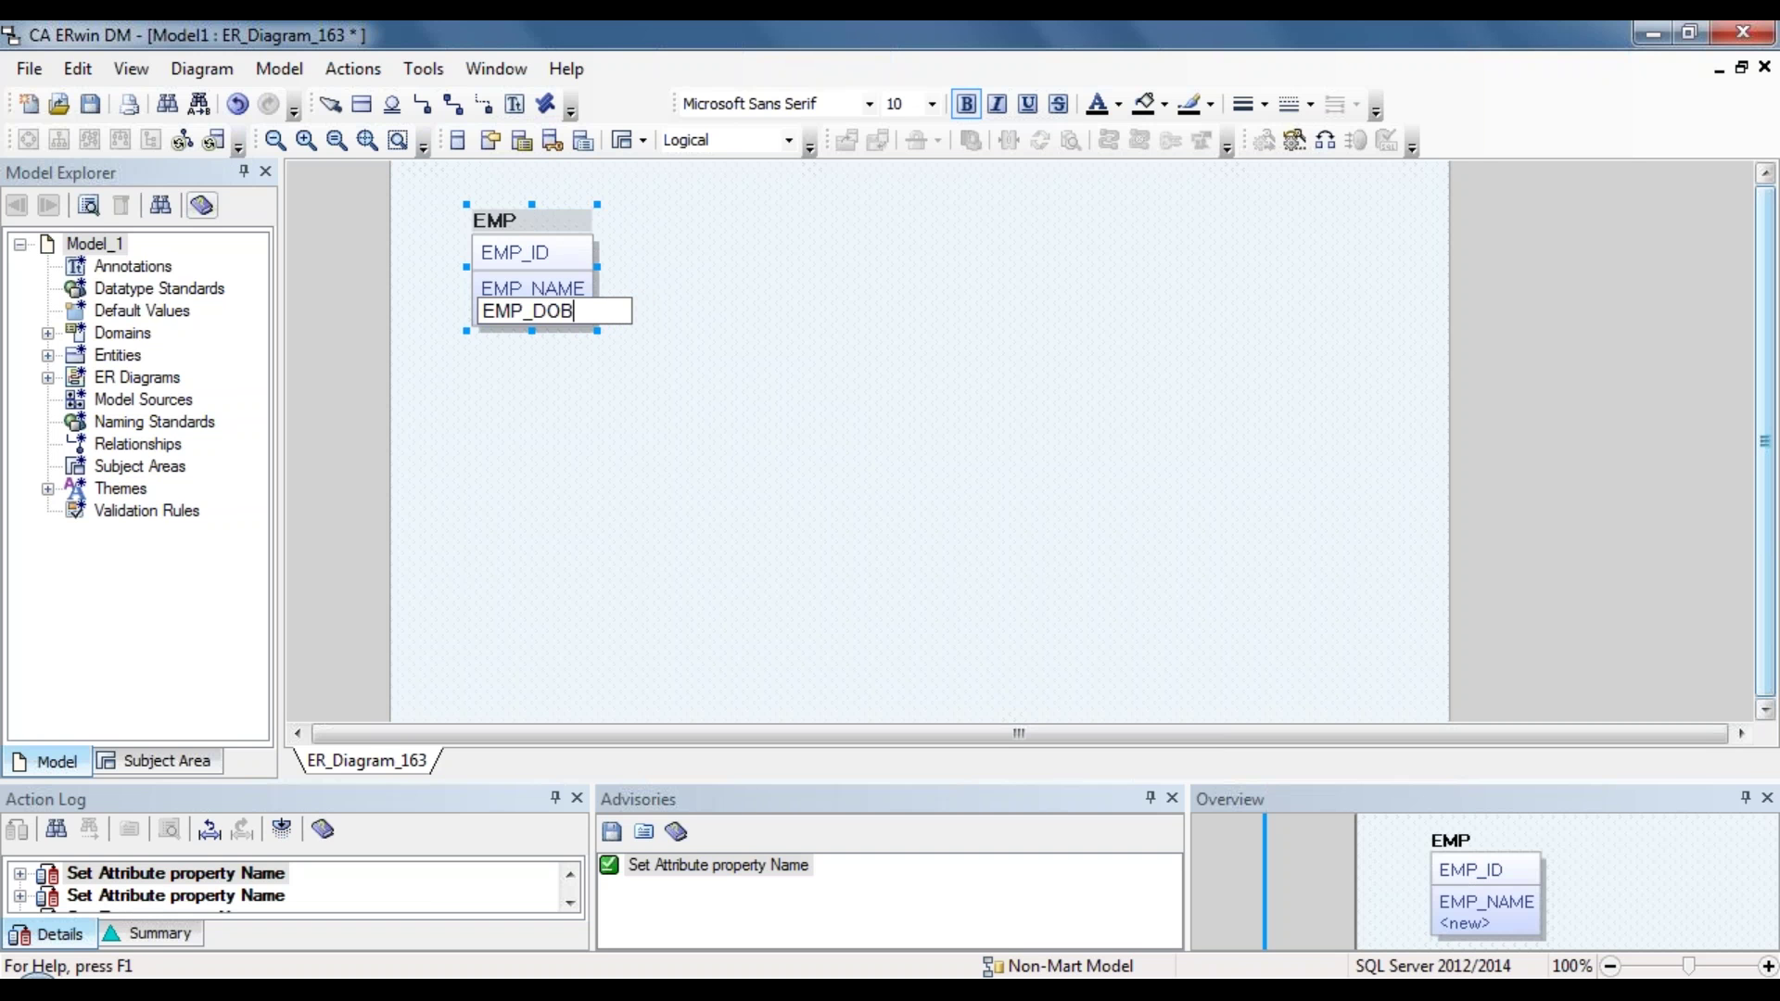
key(Return)
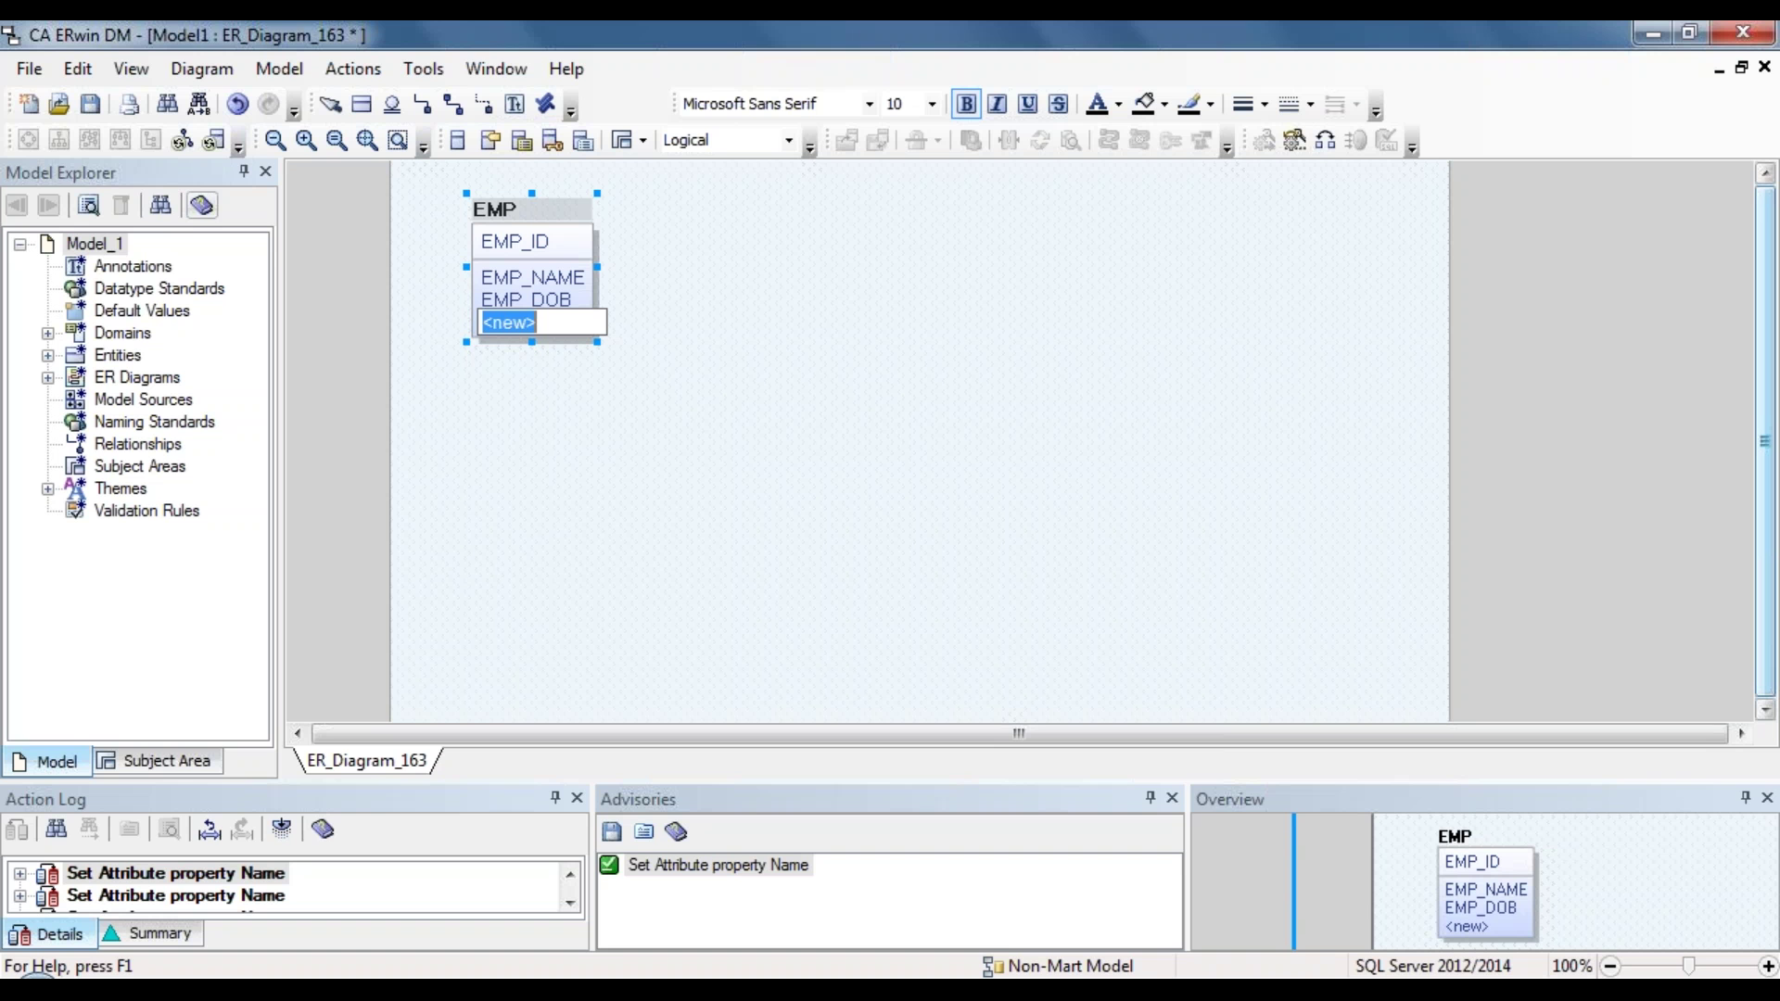
text(EMP_SAL)
key(Return)
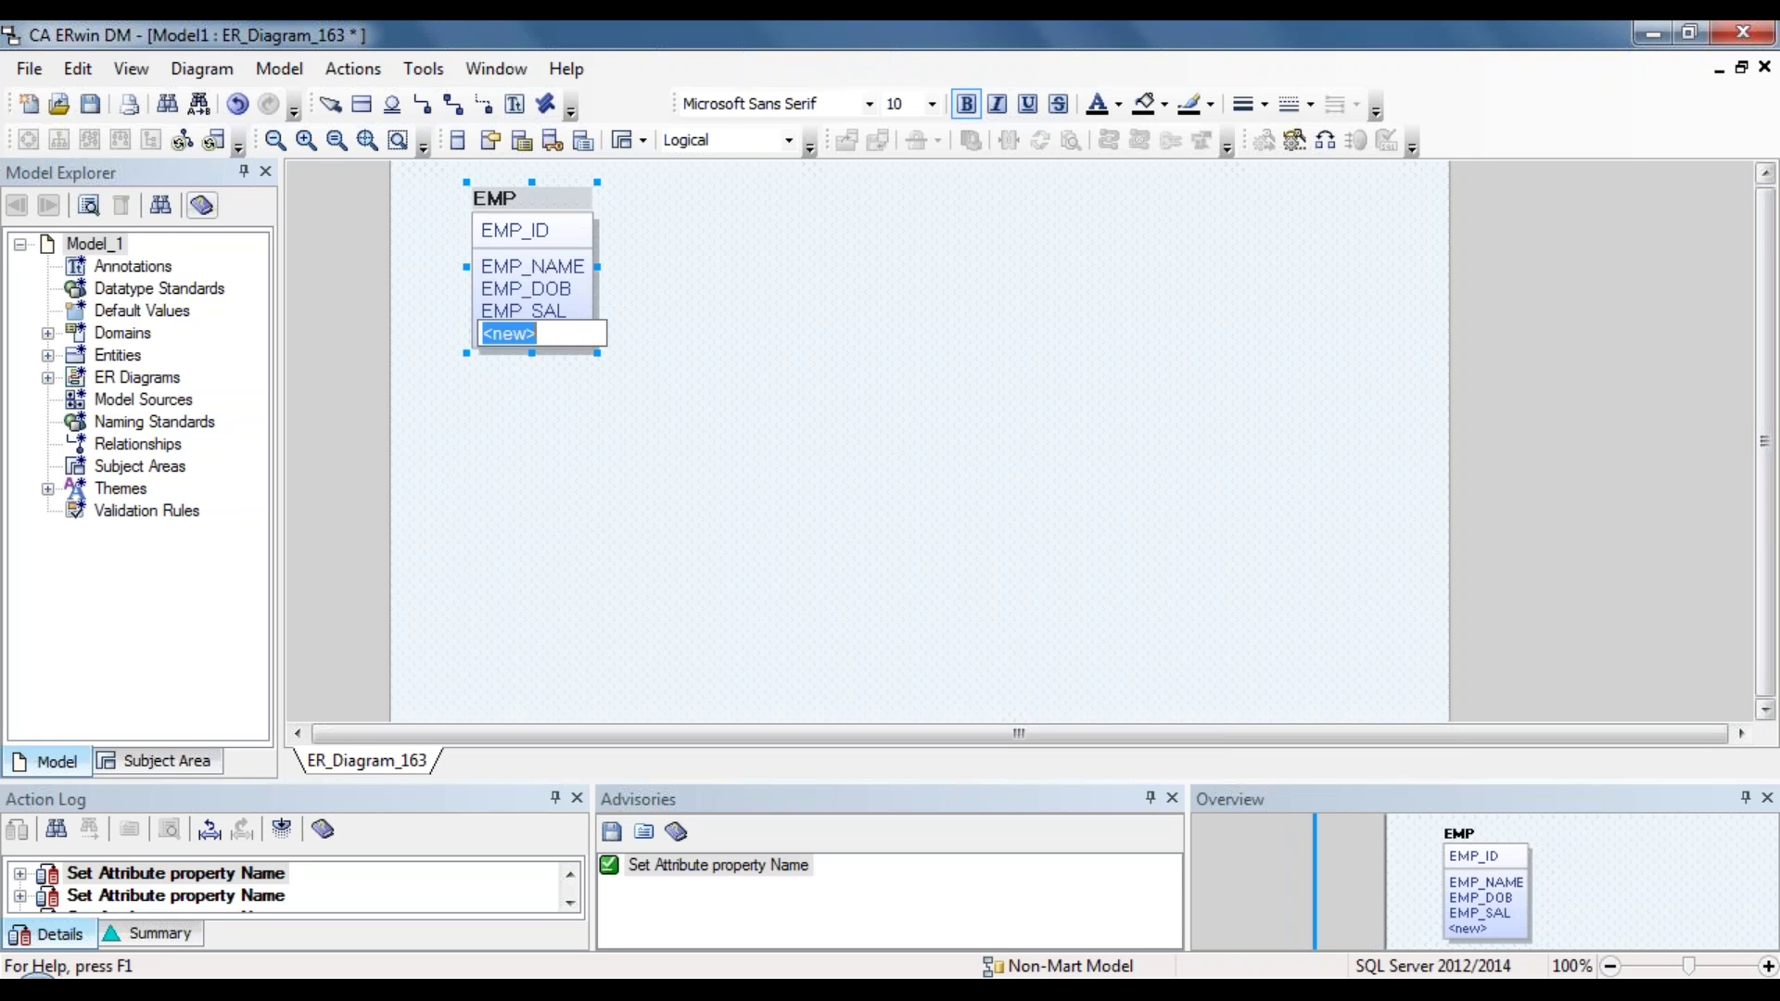
text(HIRE_DATE)
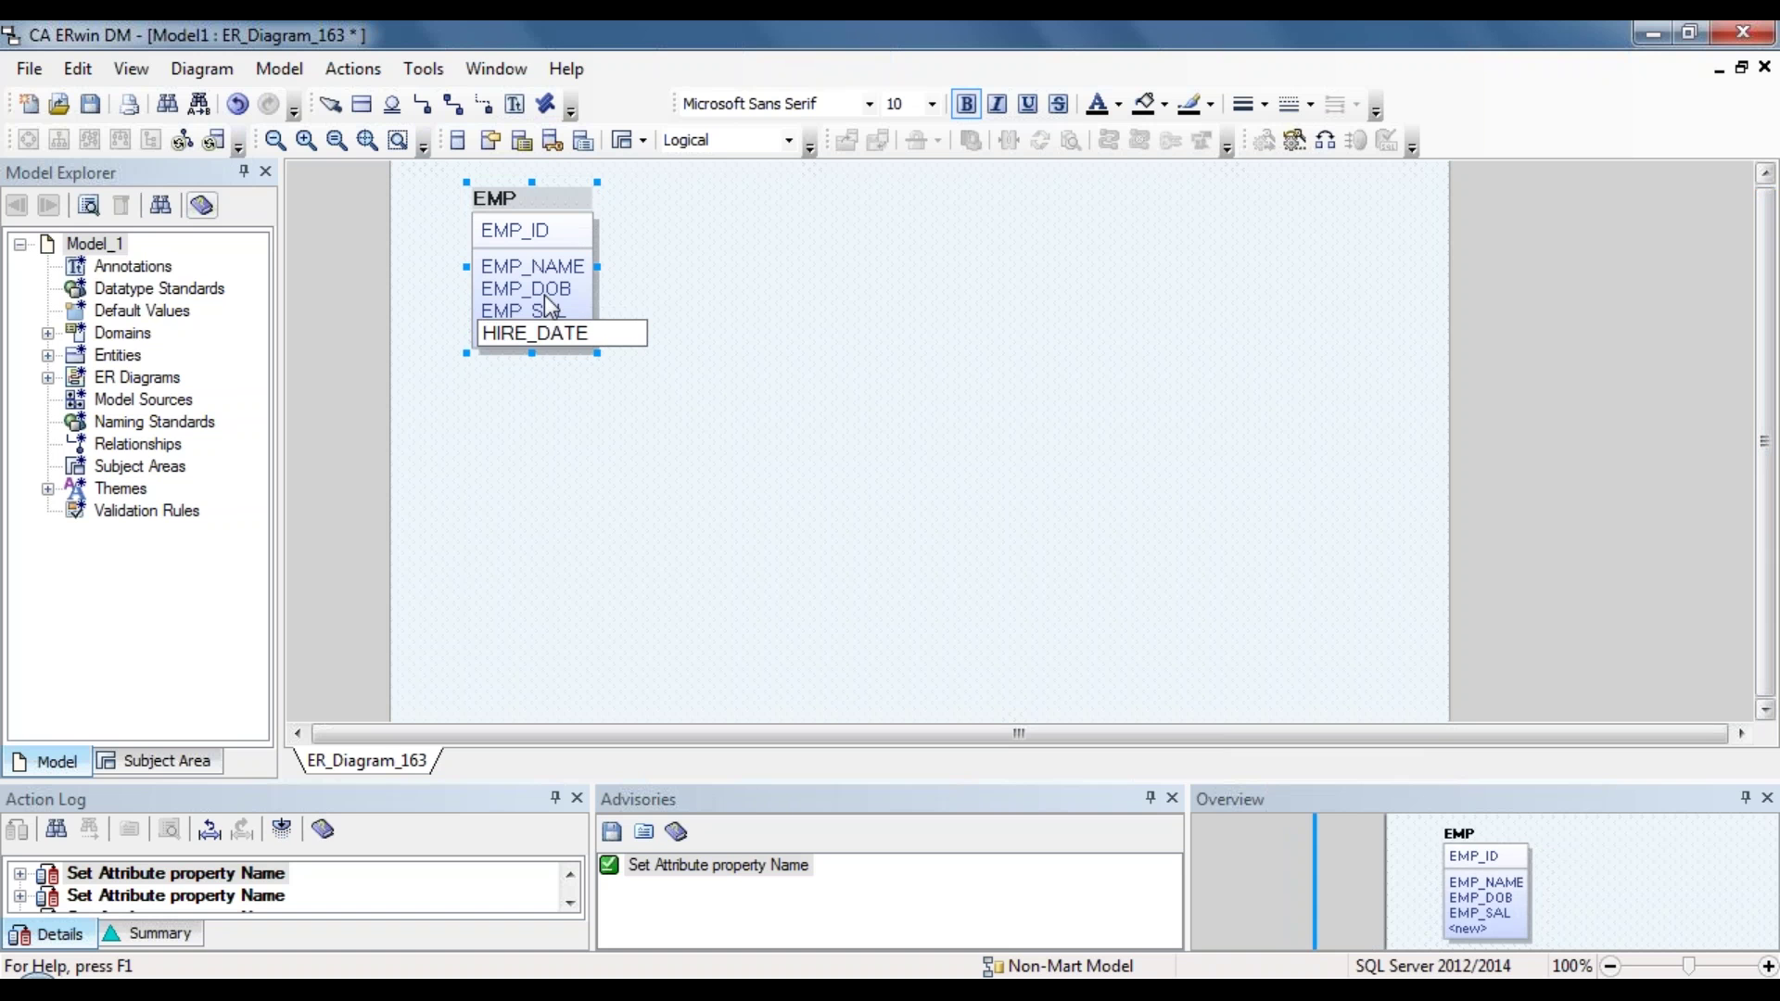
click(674, 271)
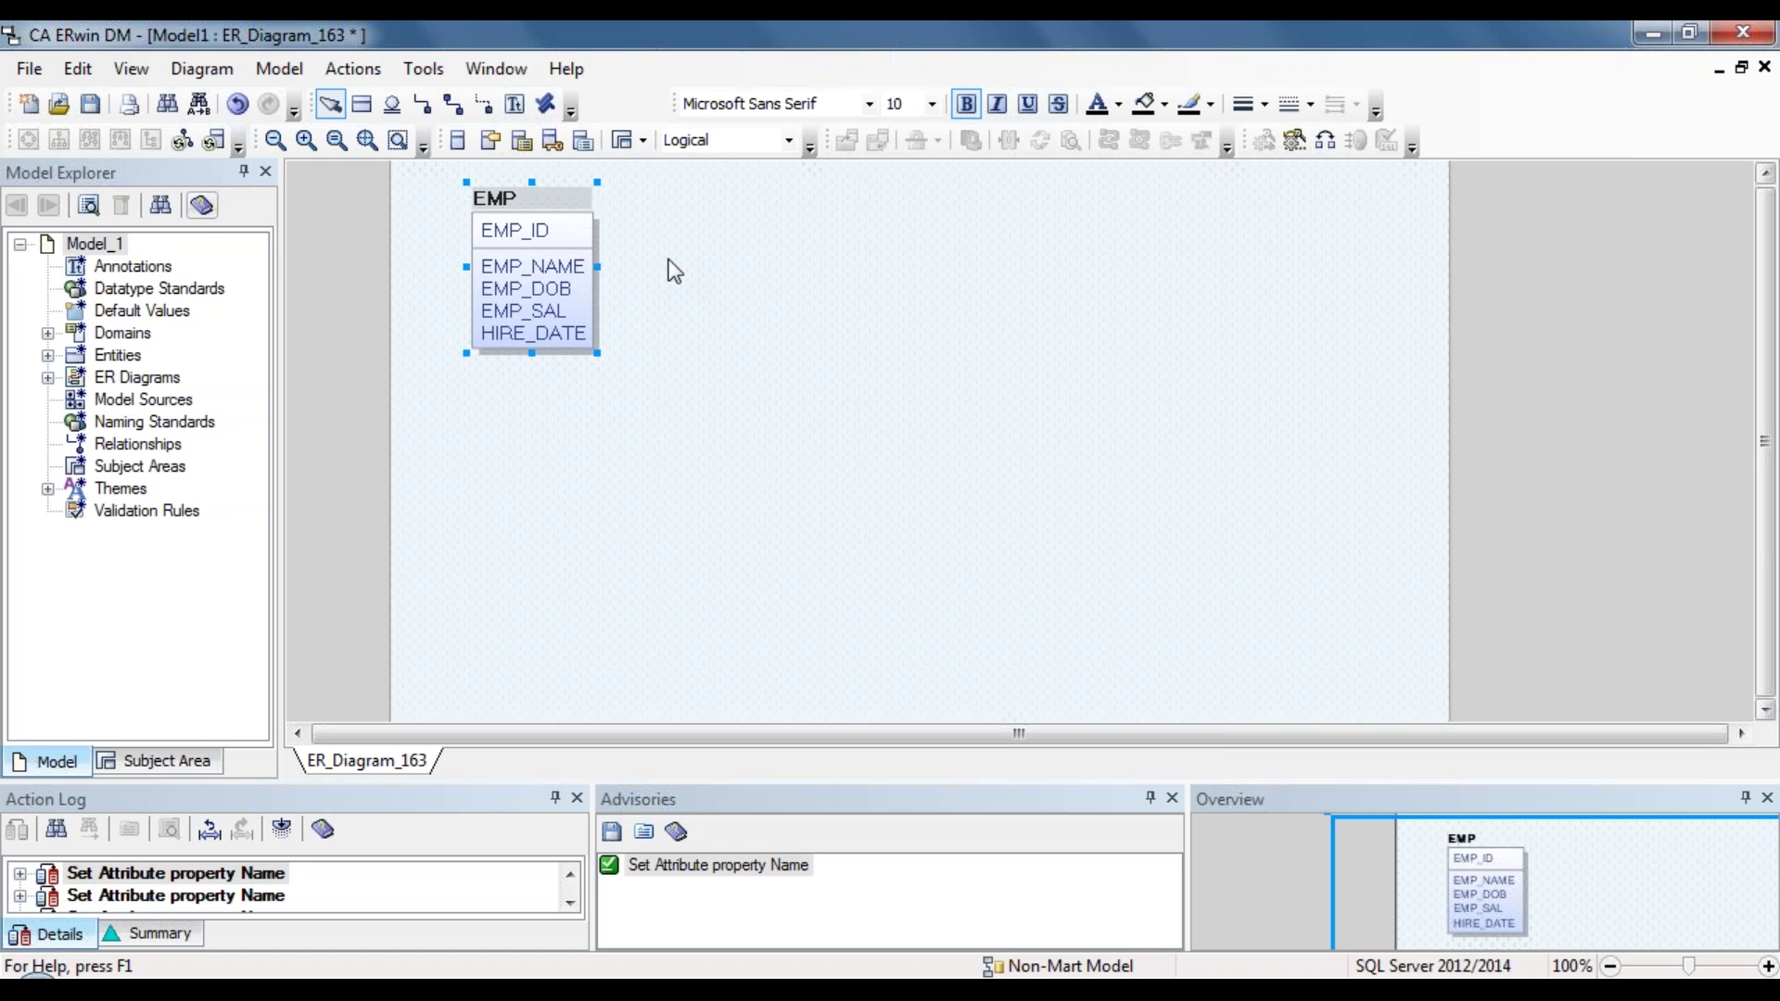
Step: Review the EMP entity's properties, including its history, and leave the editor without making changes
right_click(545, 287)
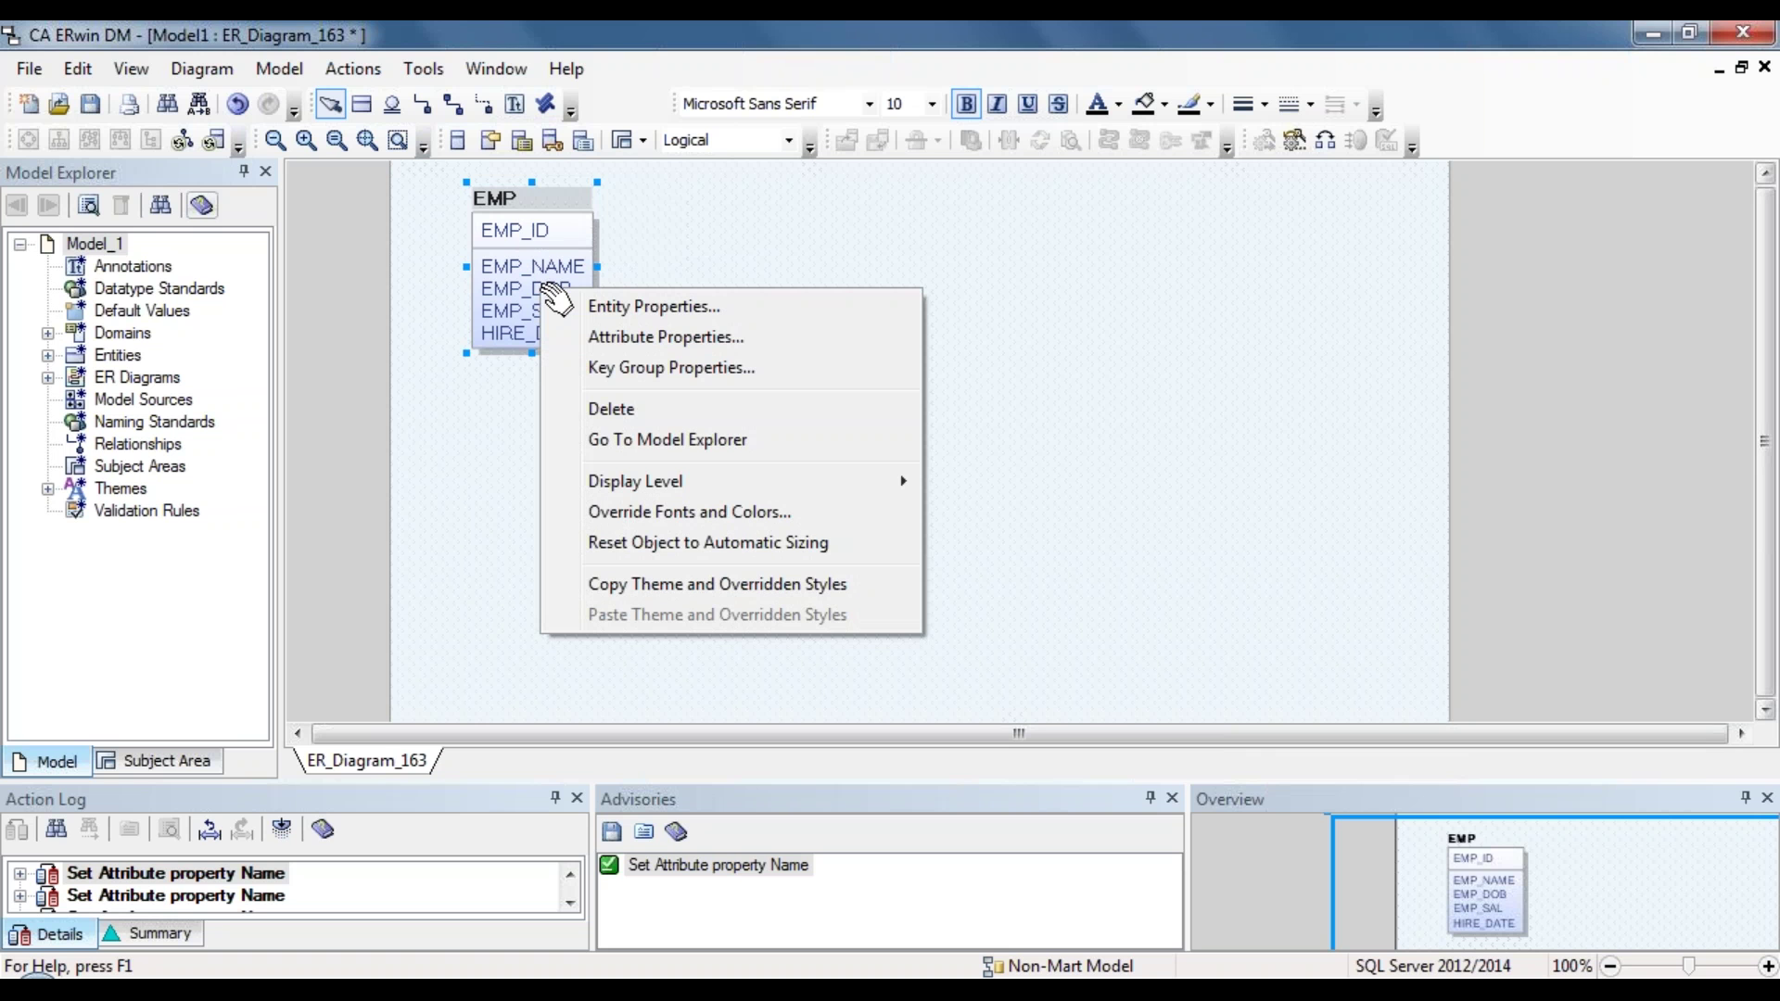
click(643, 314)
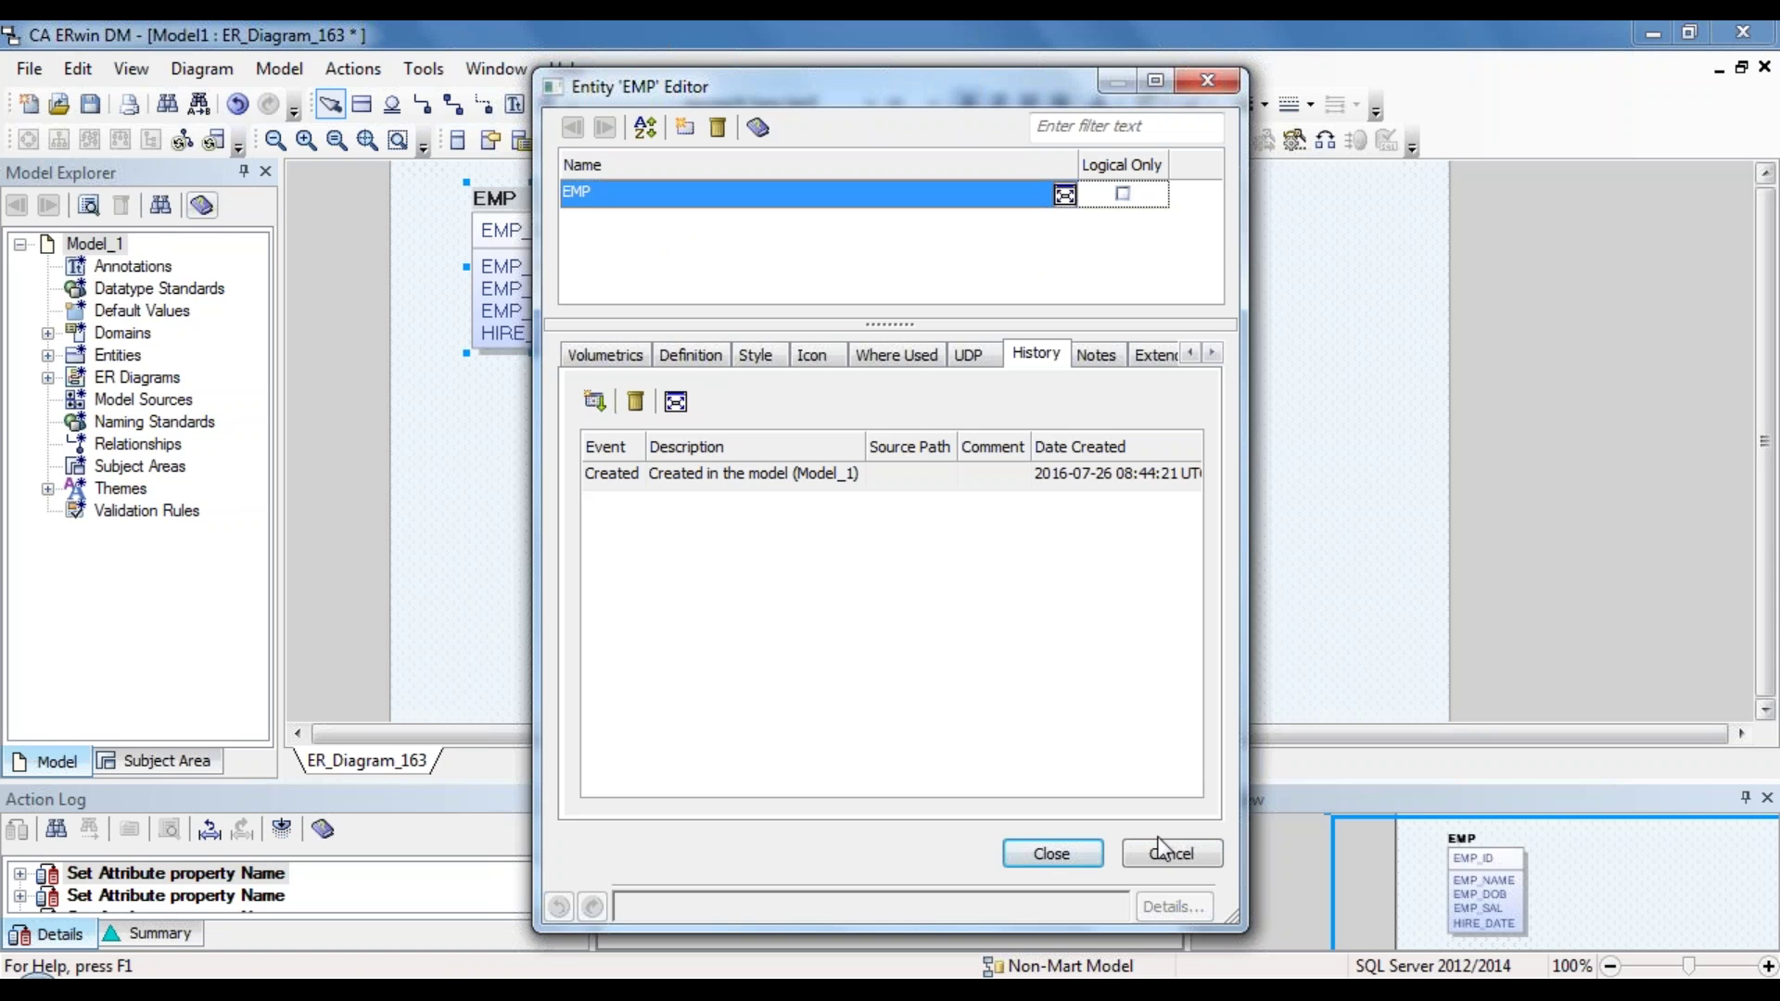
click(1189, 853)
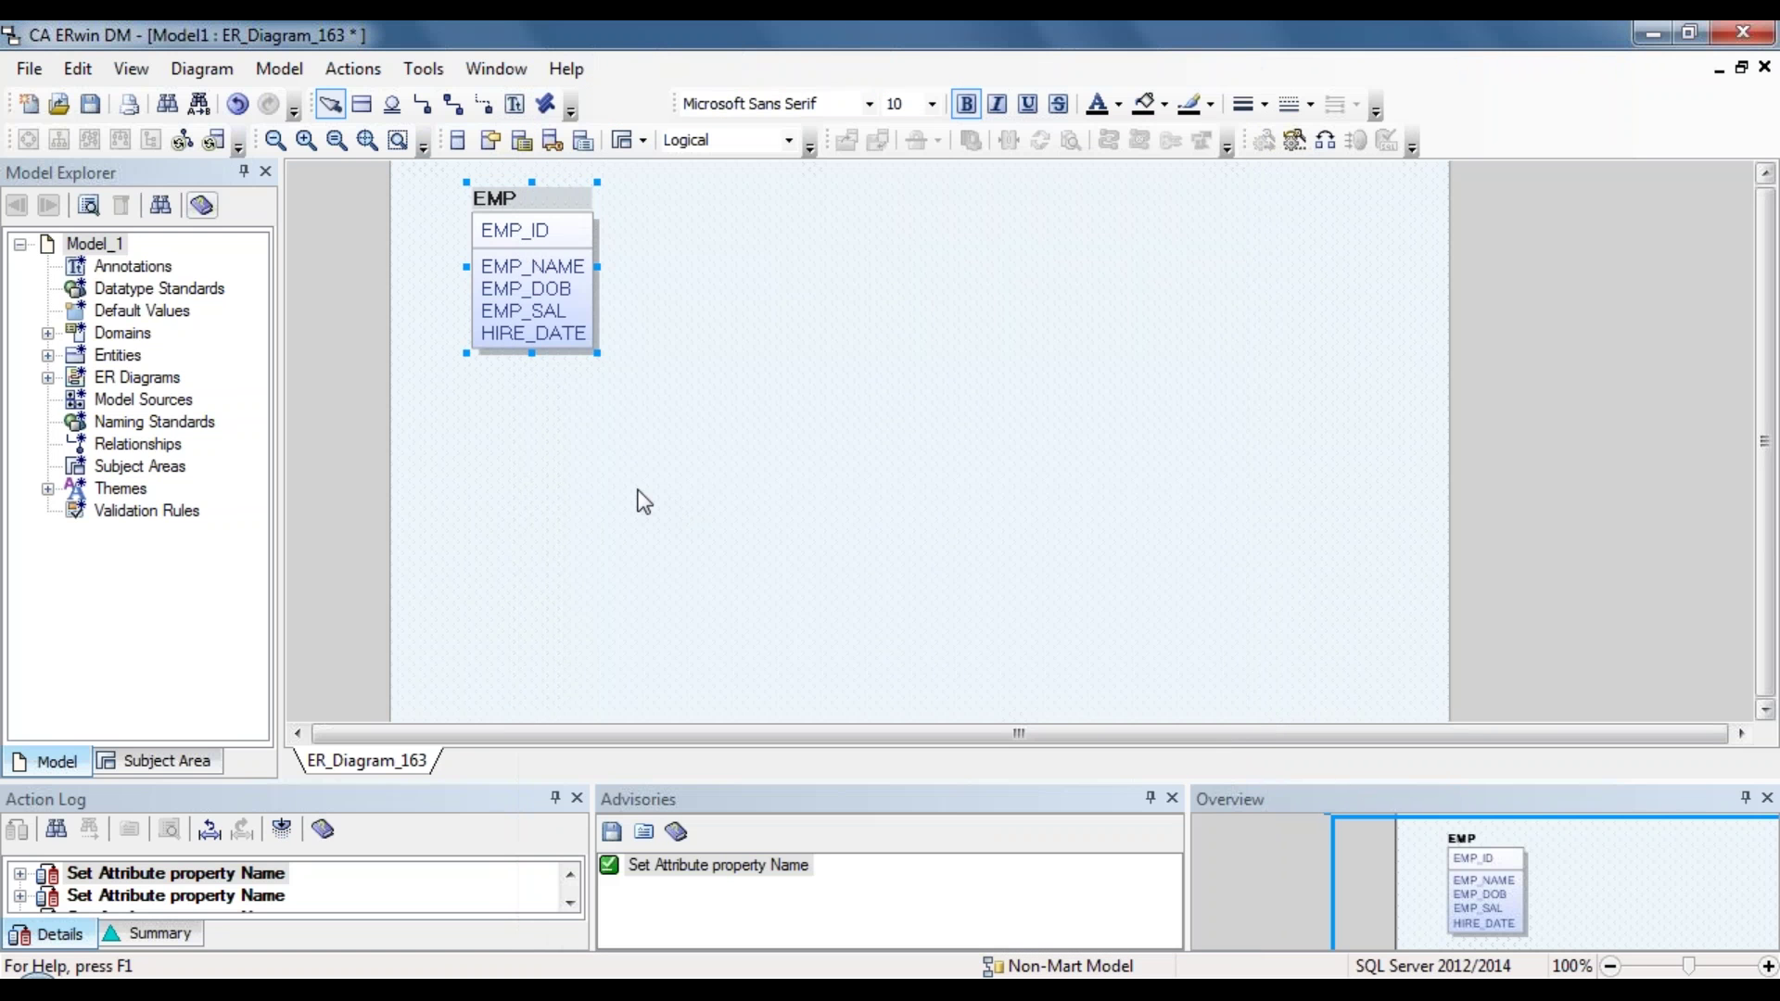
Step: Open the EMP entity's attribute properties and set the logical data type of EMP_ID to INTEGER
right_click(531, 295)
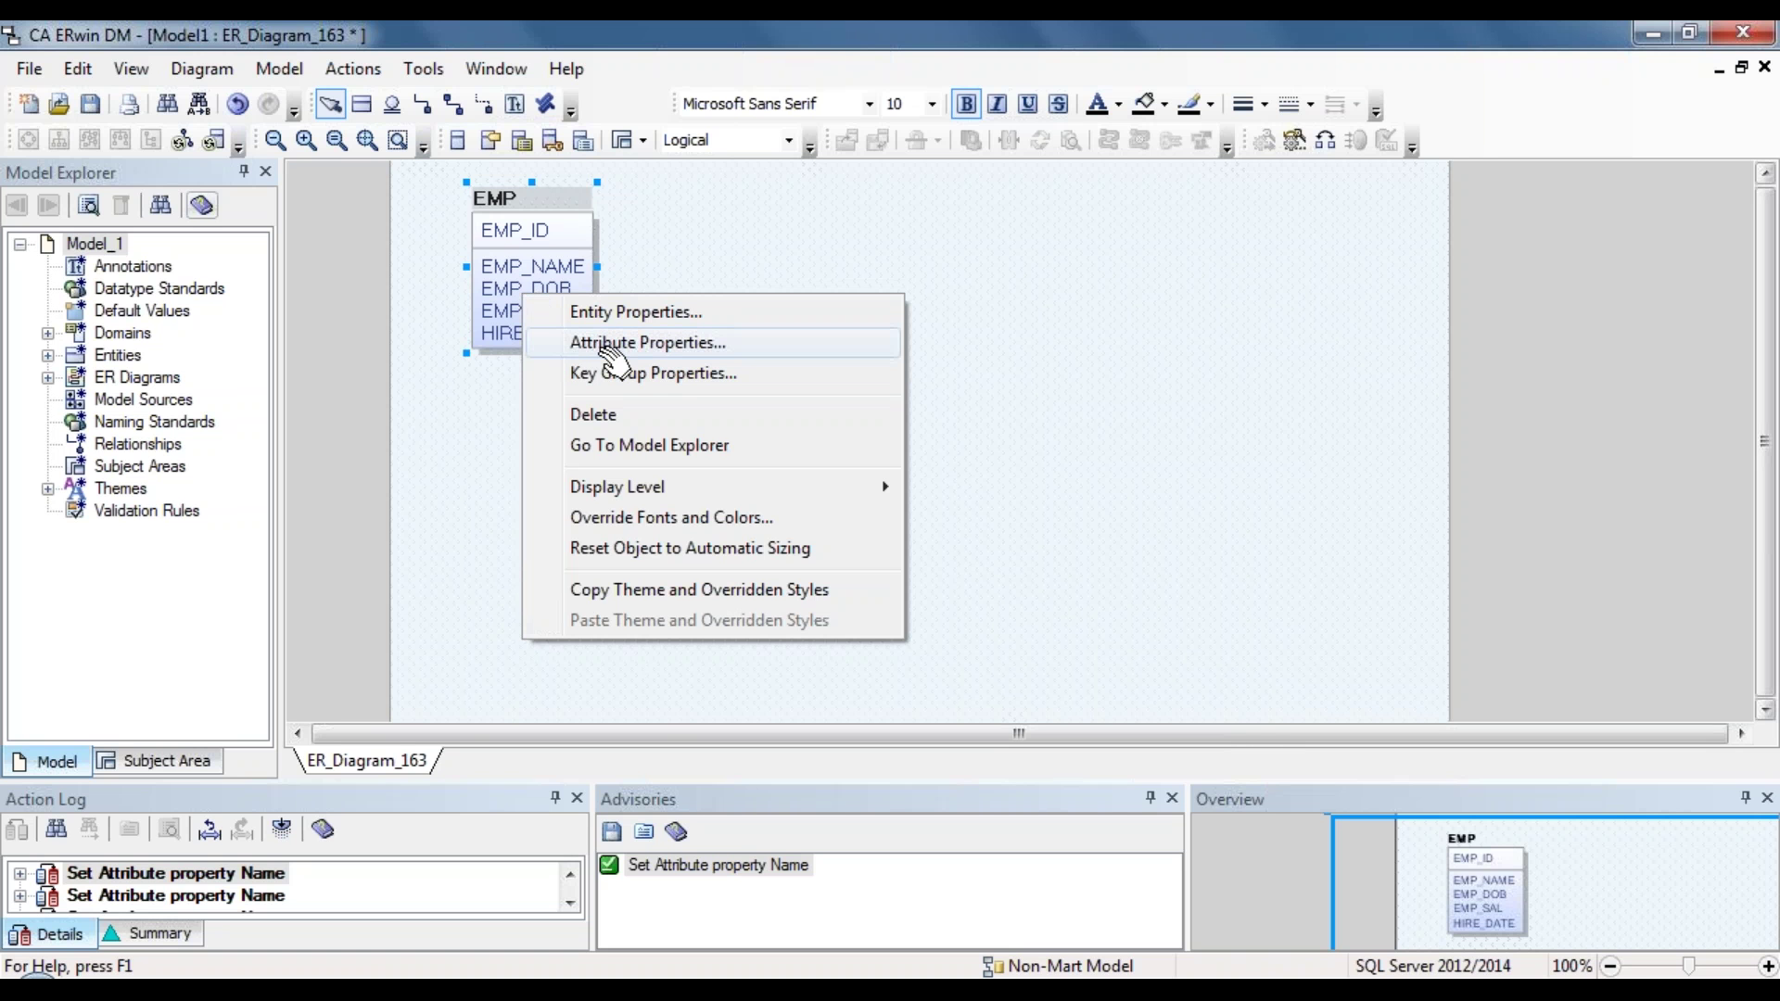
click(607, 345)
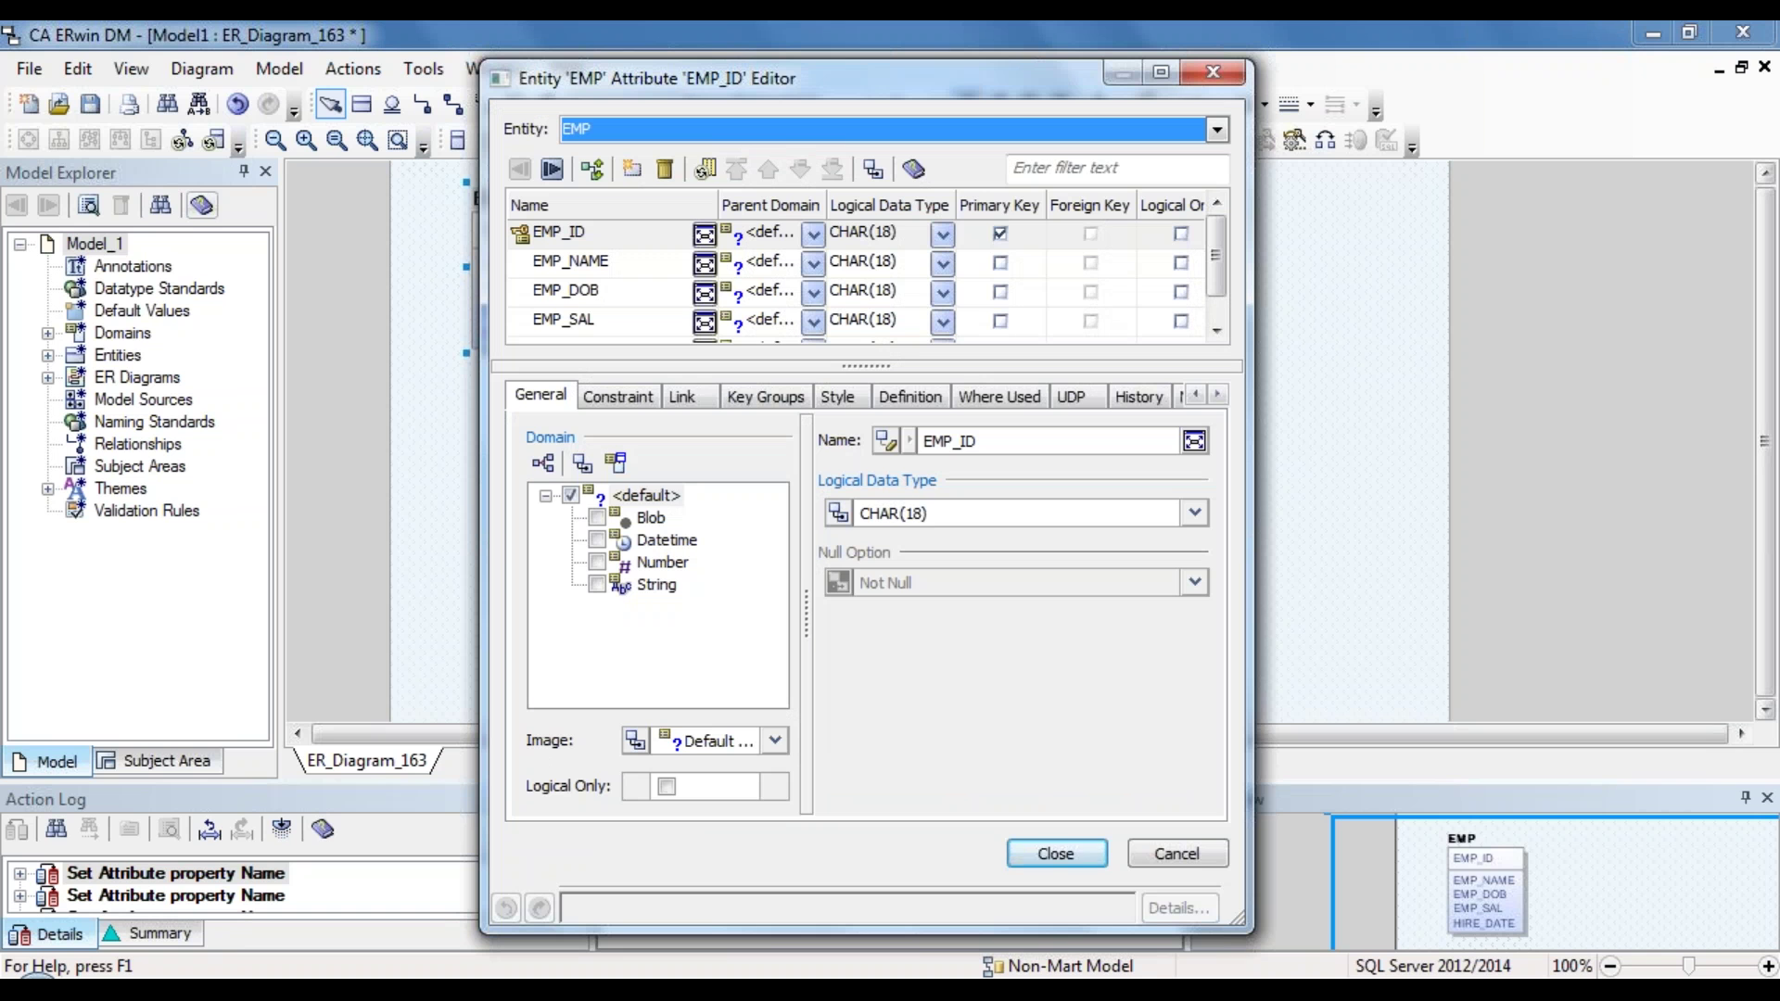
click(1216, 330)
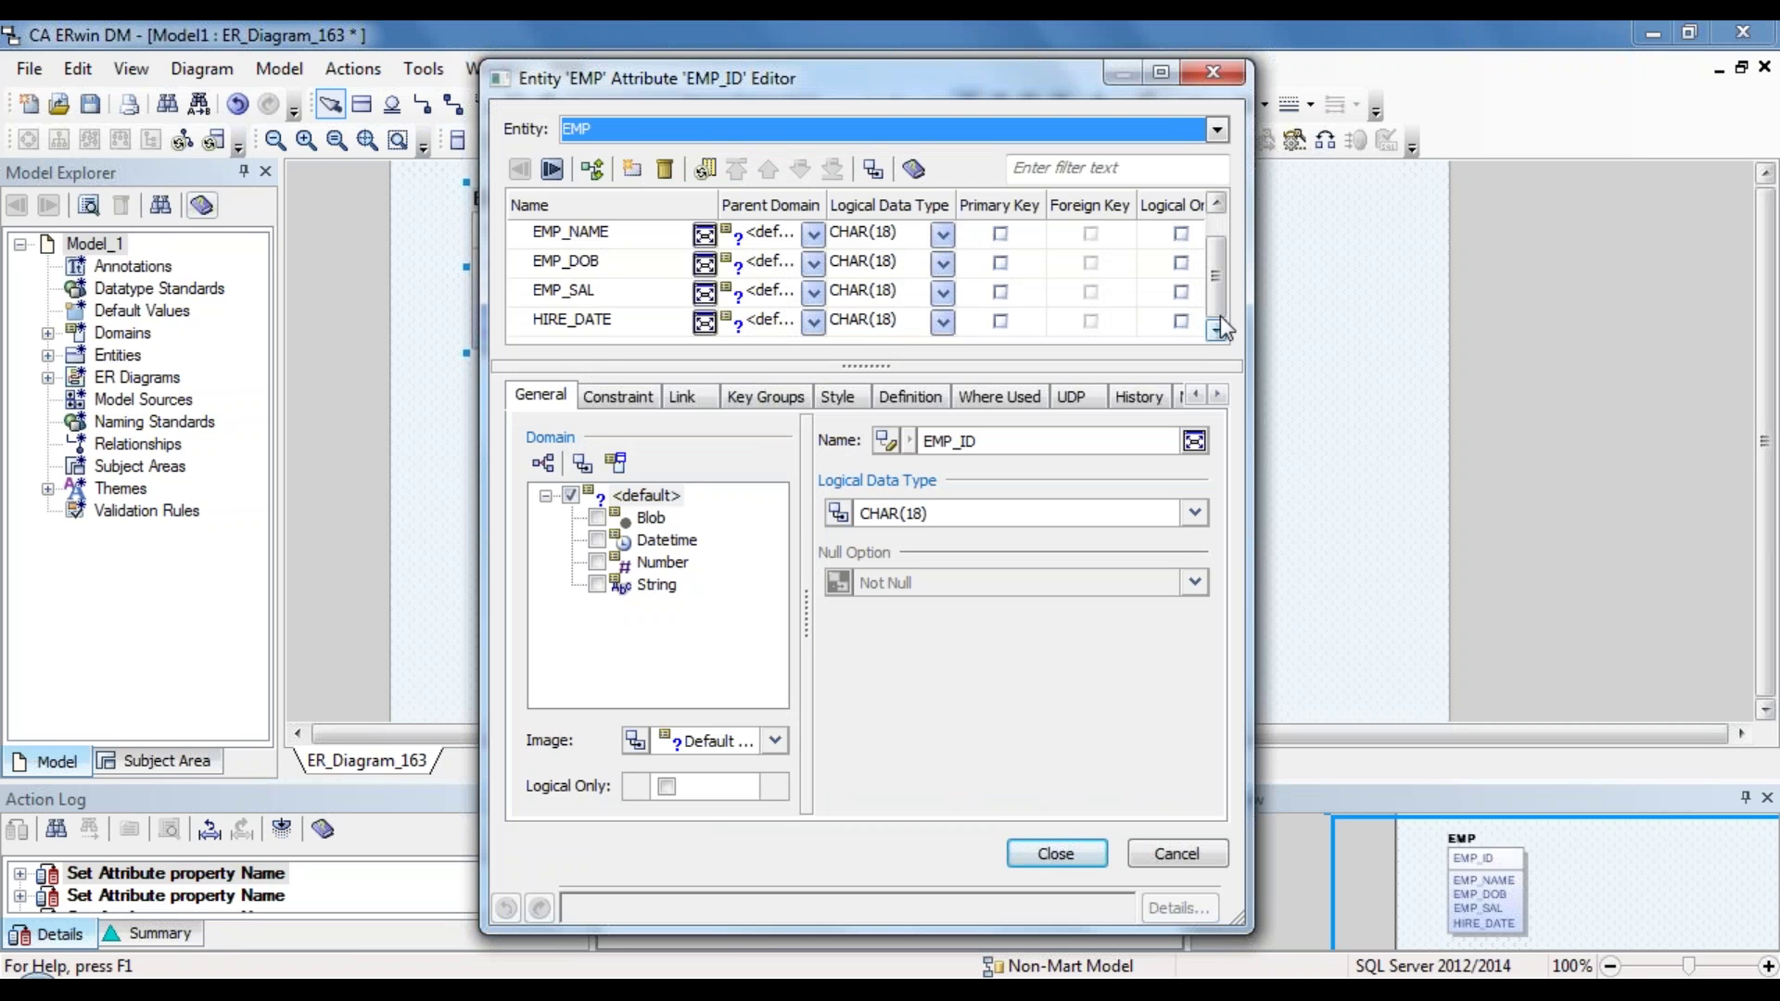
drag(1216, 295, 1216, 260)
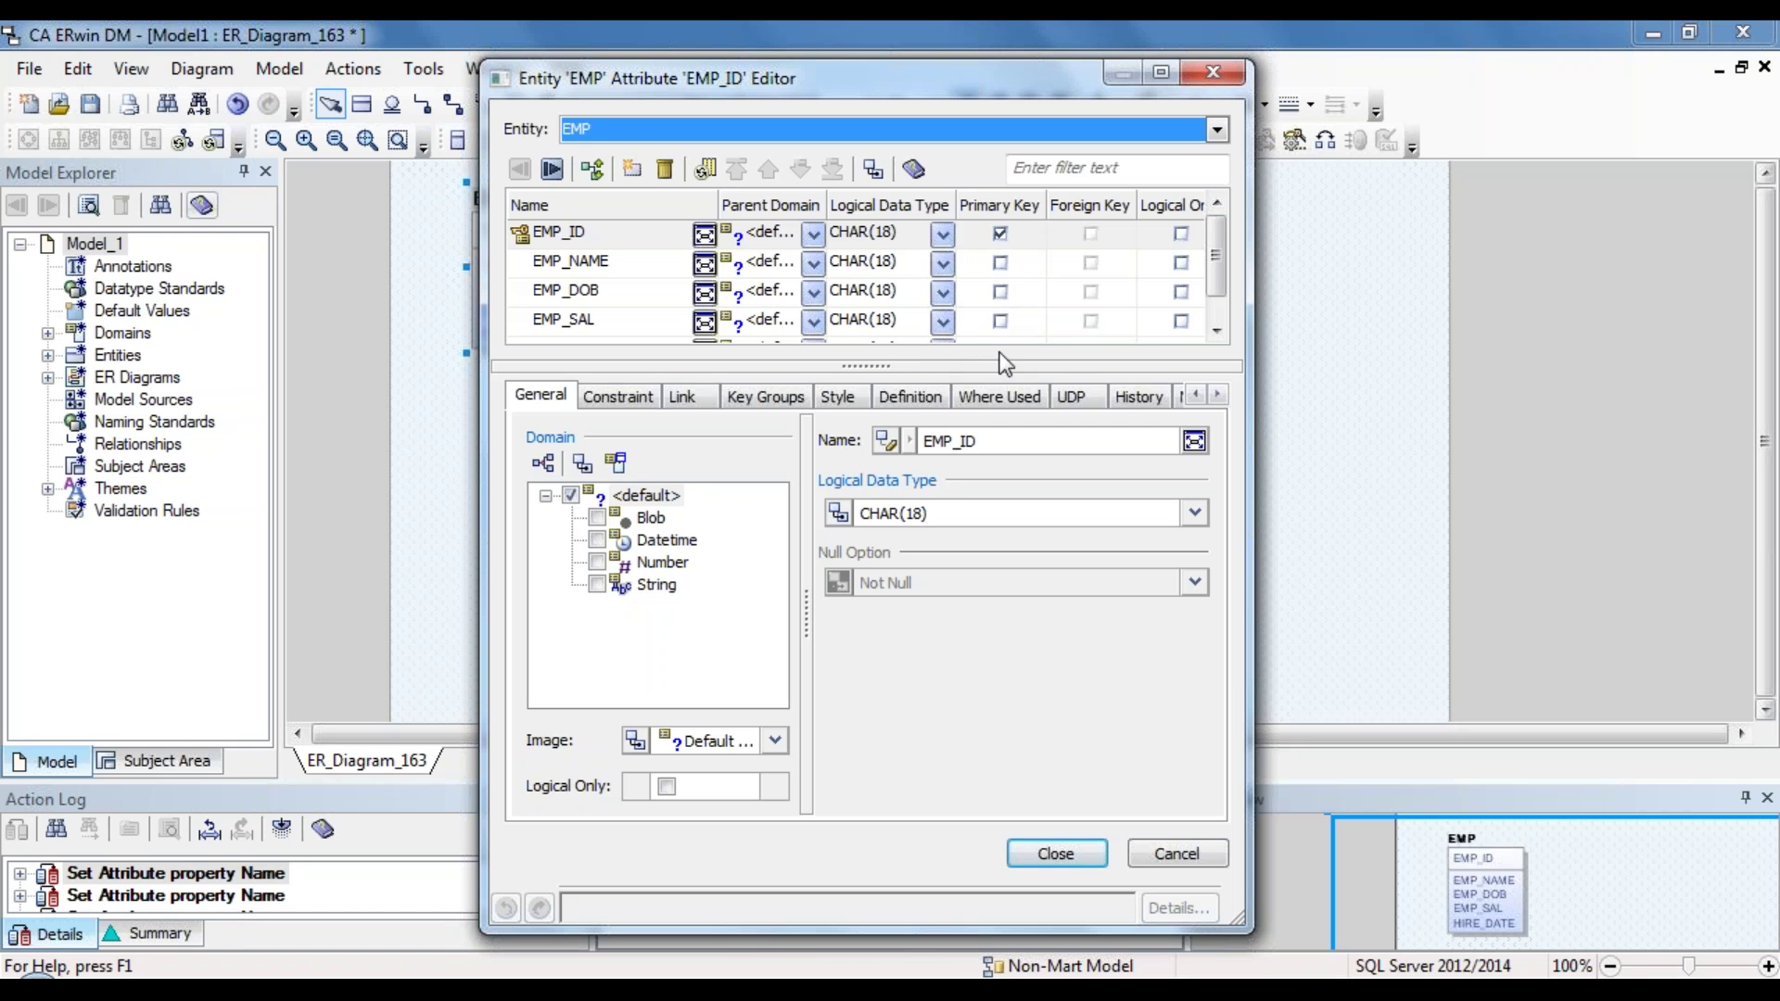
click(943, 236)
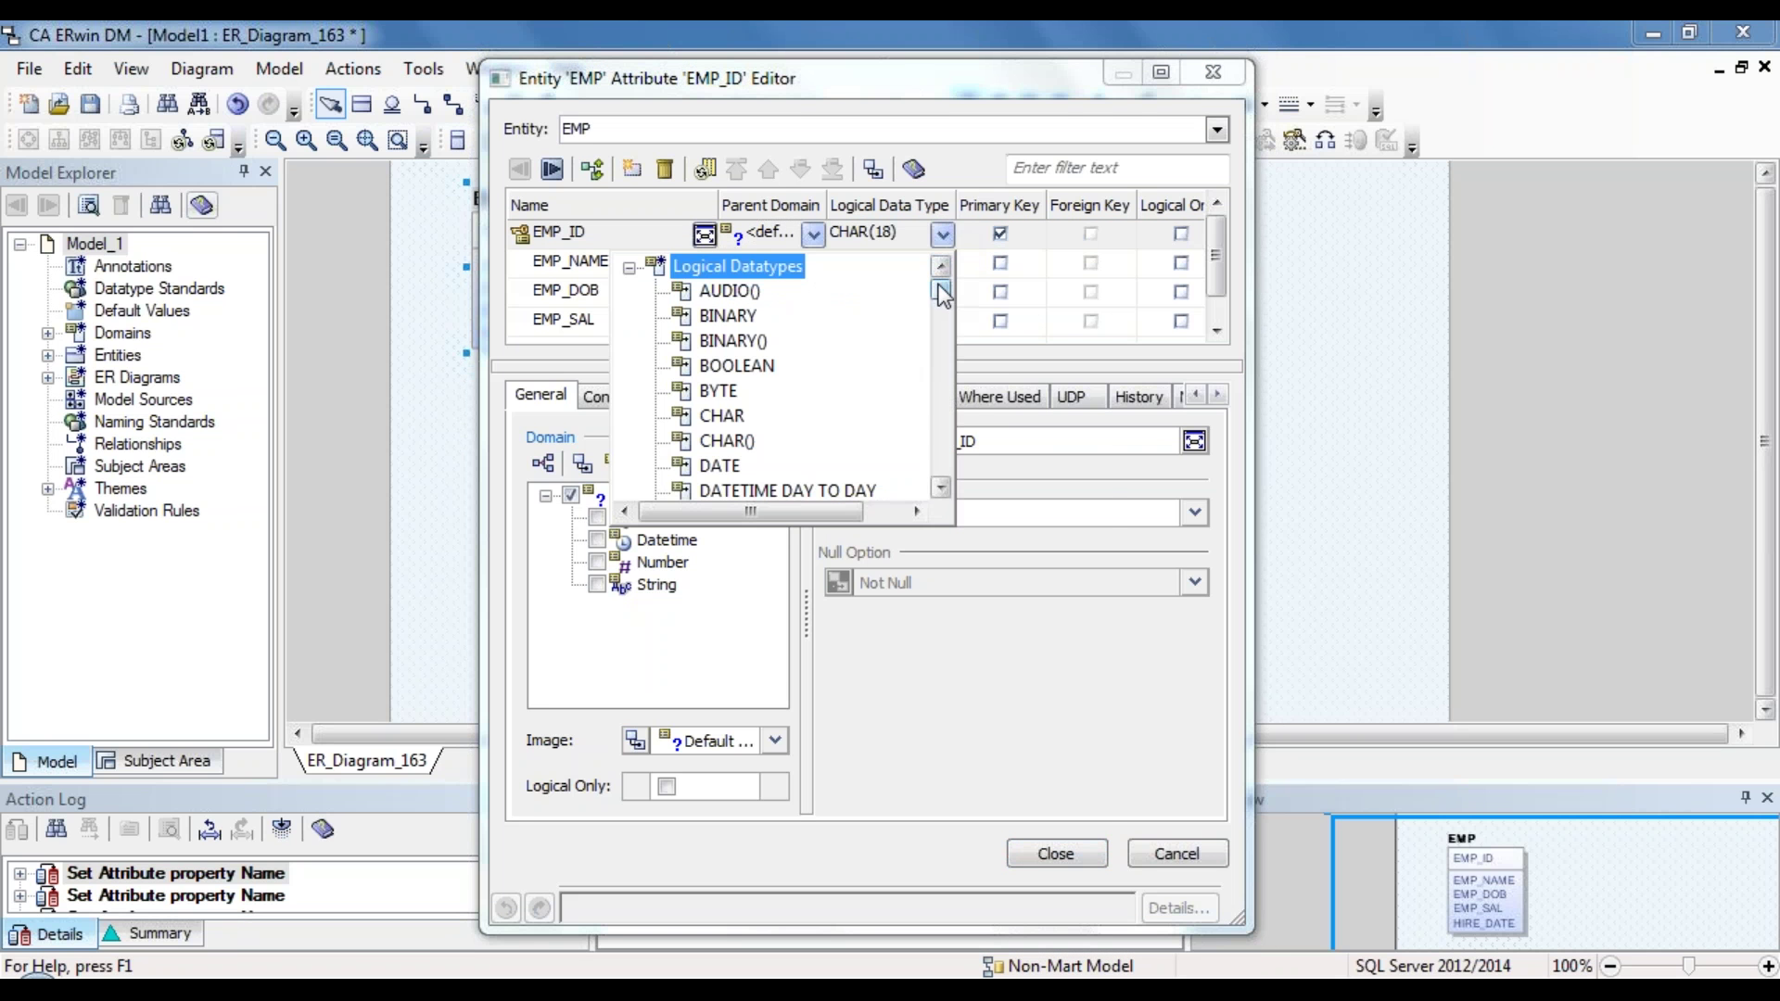
drag(943, 293, 943, 361)
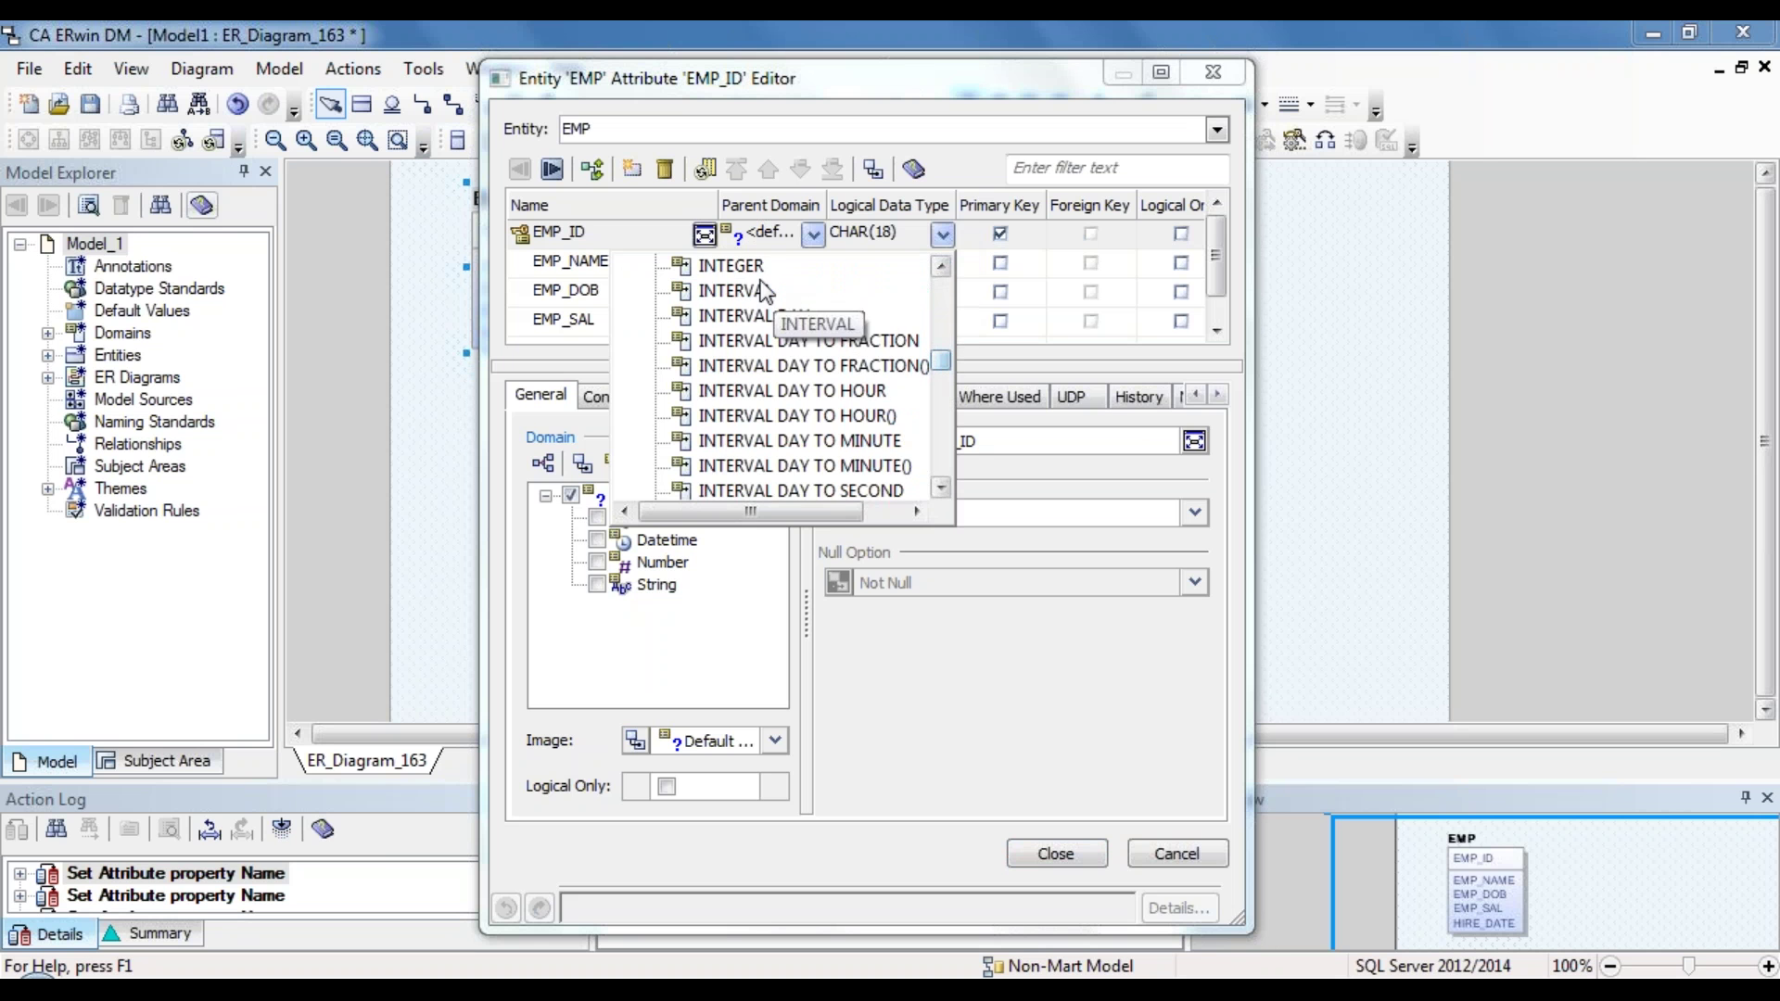
click(737, 266)
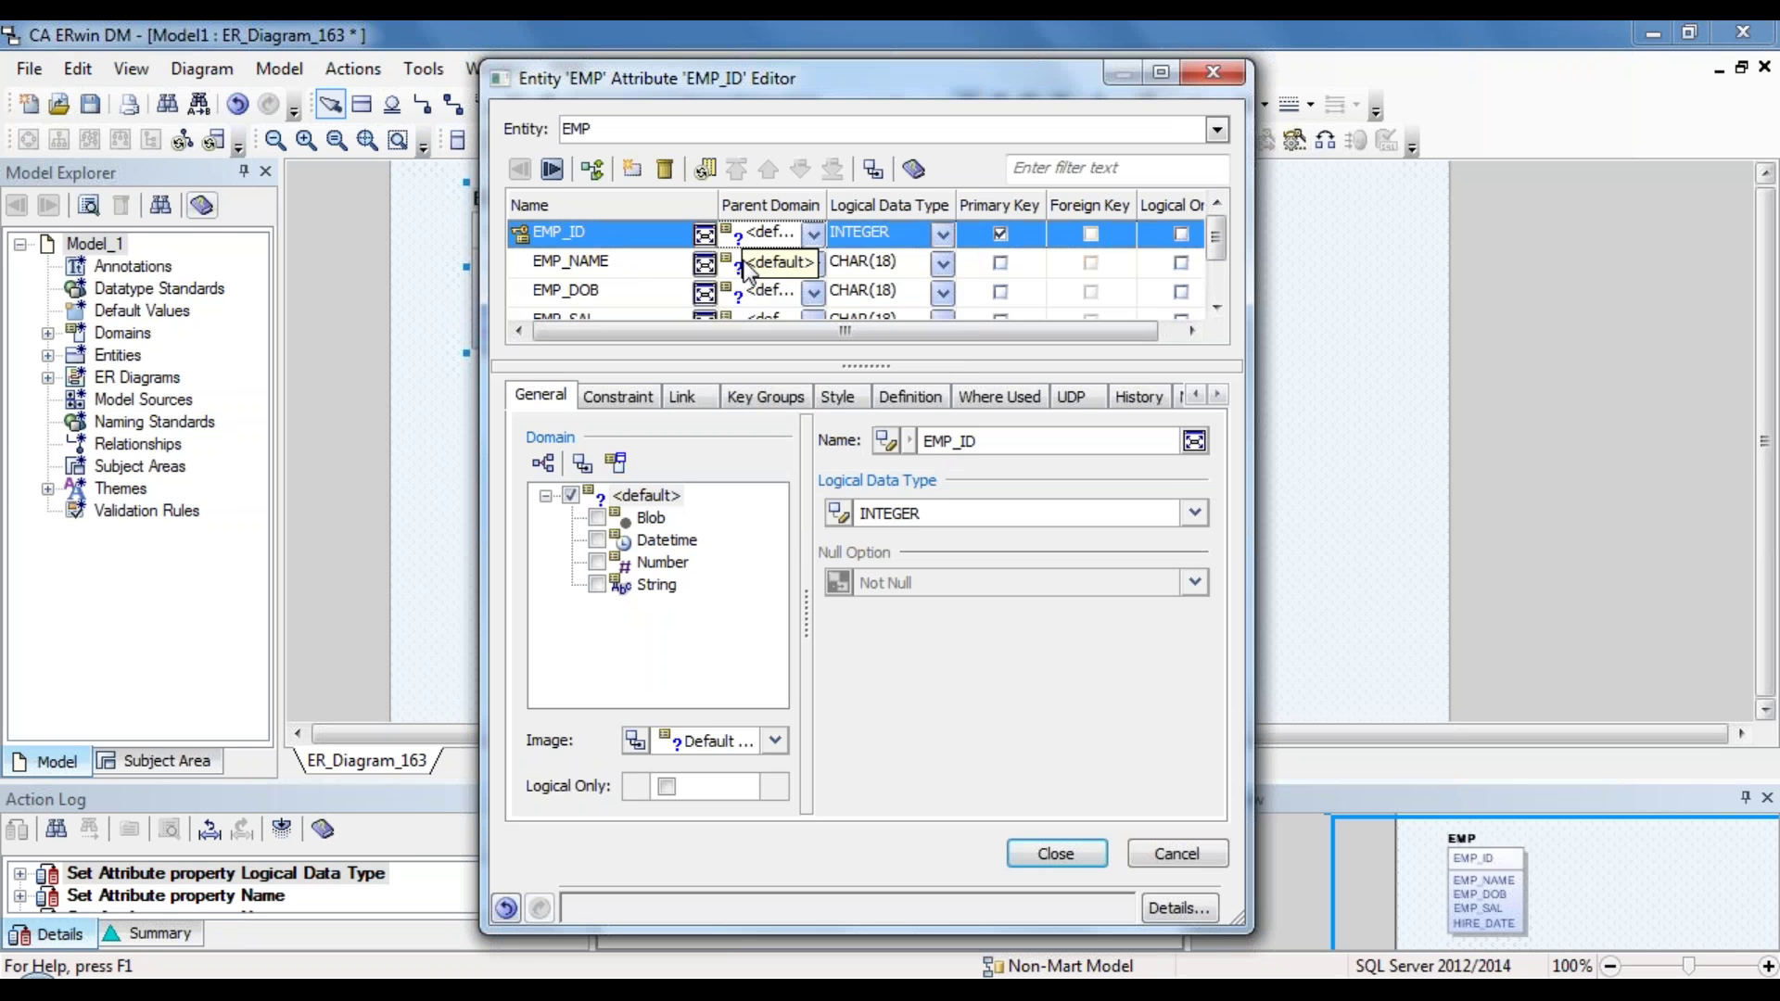
Step: Set the logical data type of the EMP_NAME attribute to VARCHAR(25)
click(943, 263)
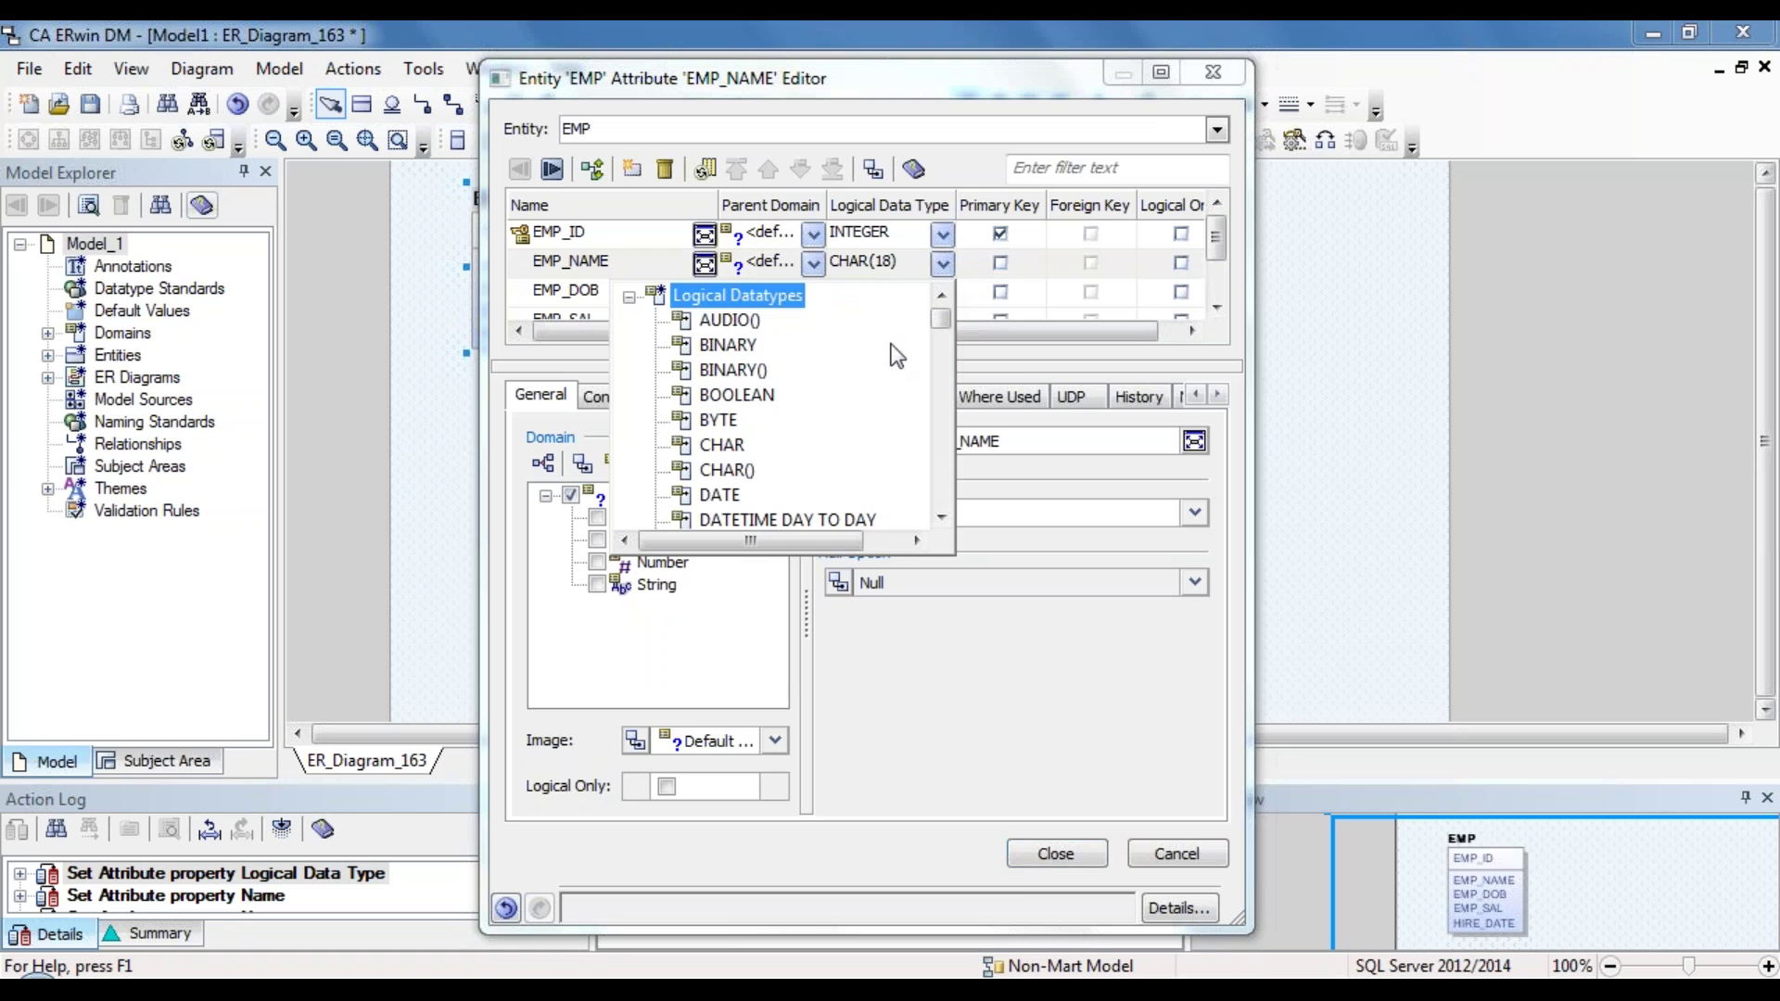
scroll(820, 452, down, 10)
click(819, 453)
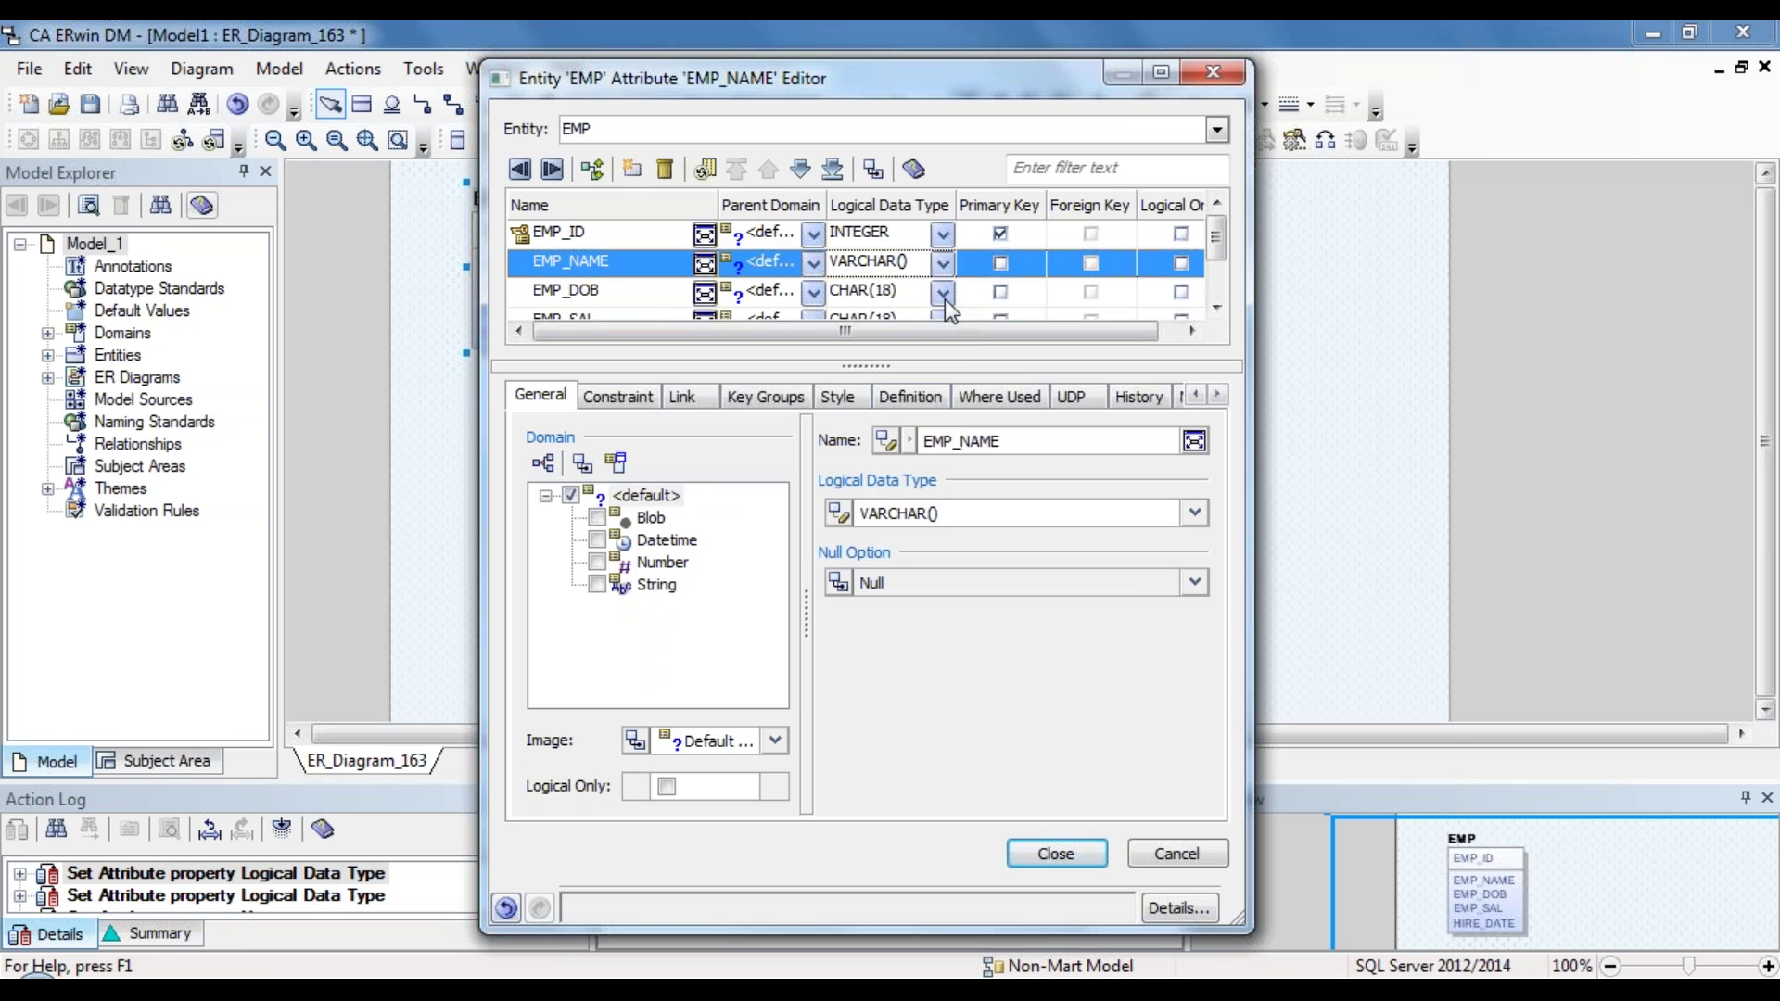
key(BackSpace)
text(25)
Step: Set the logical data type of the EMP_DOB attribute to DATE
click(862, 291)
text(d)
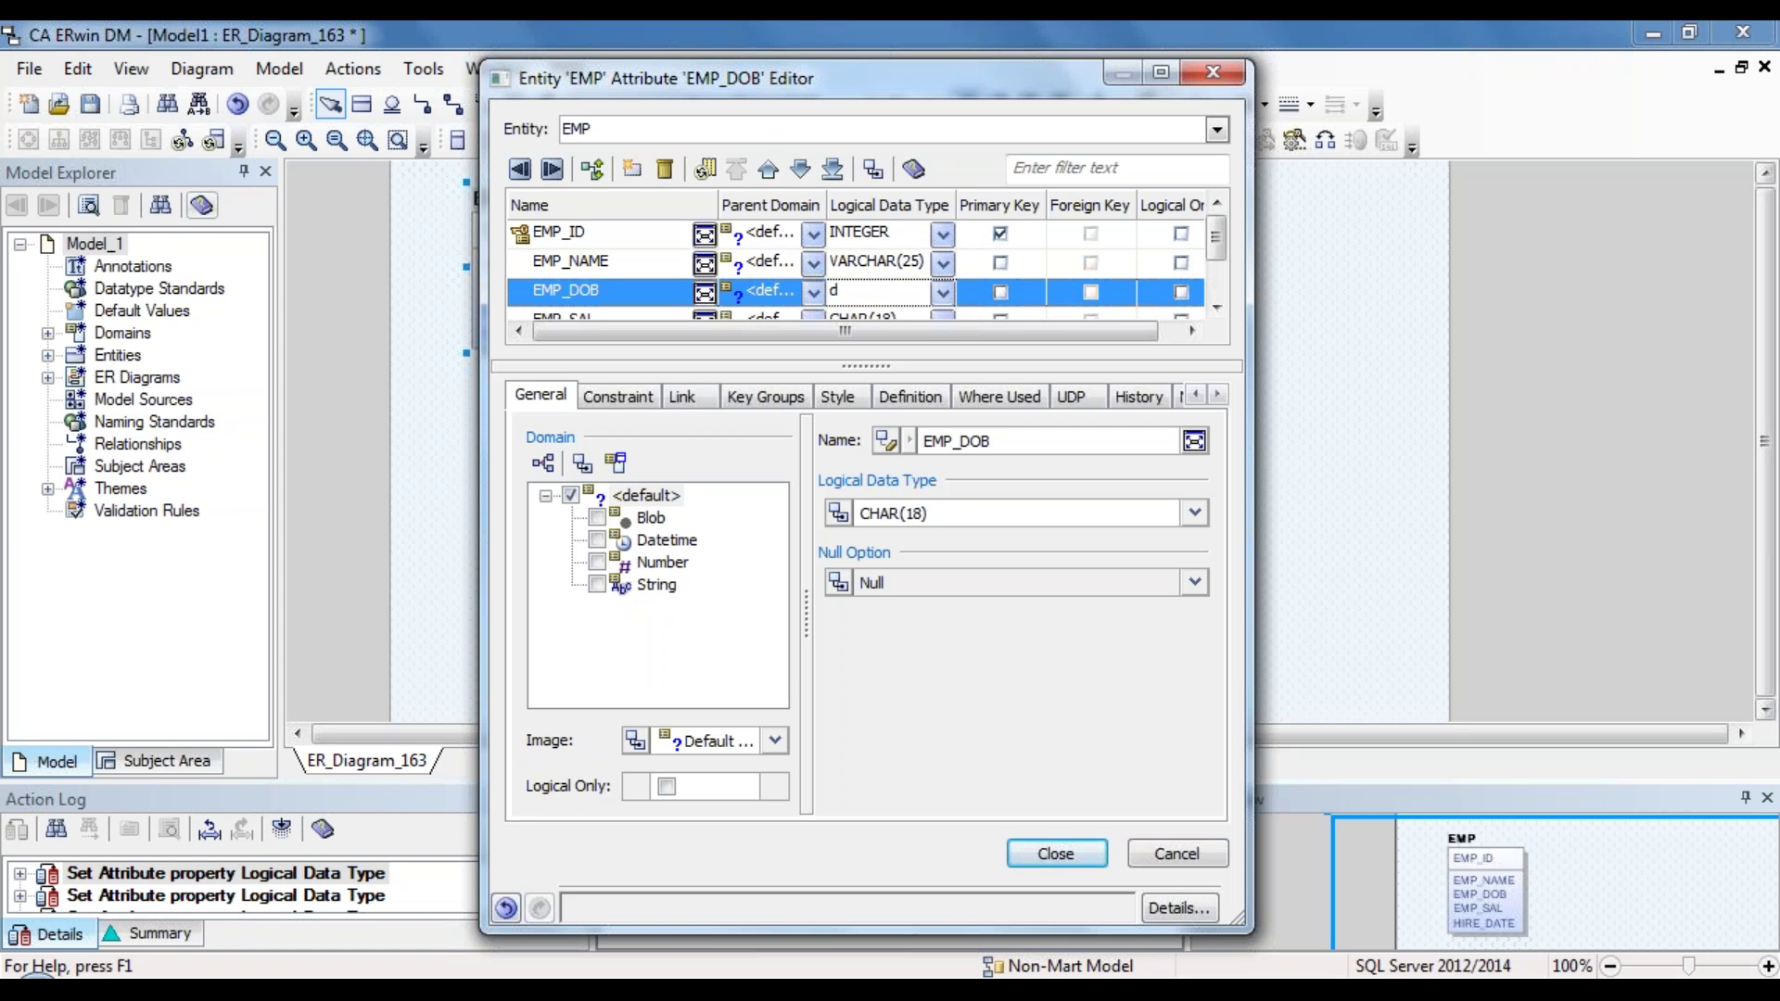
click(943, 293)
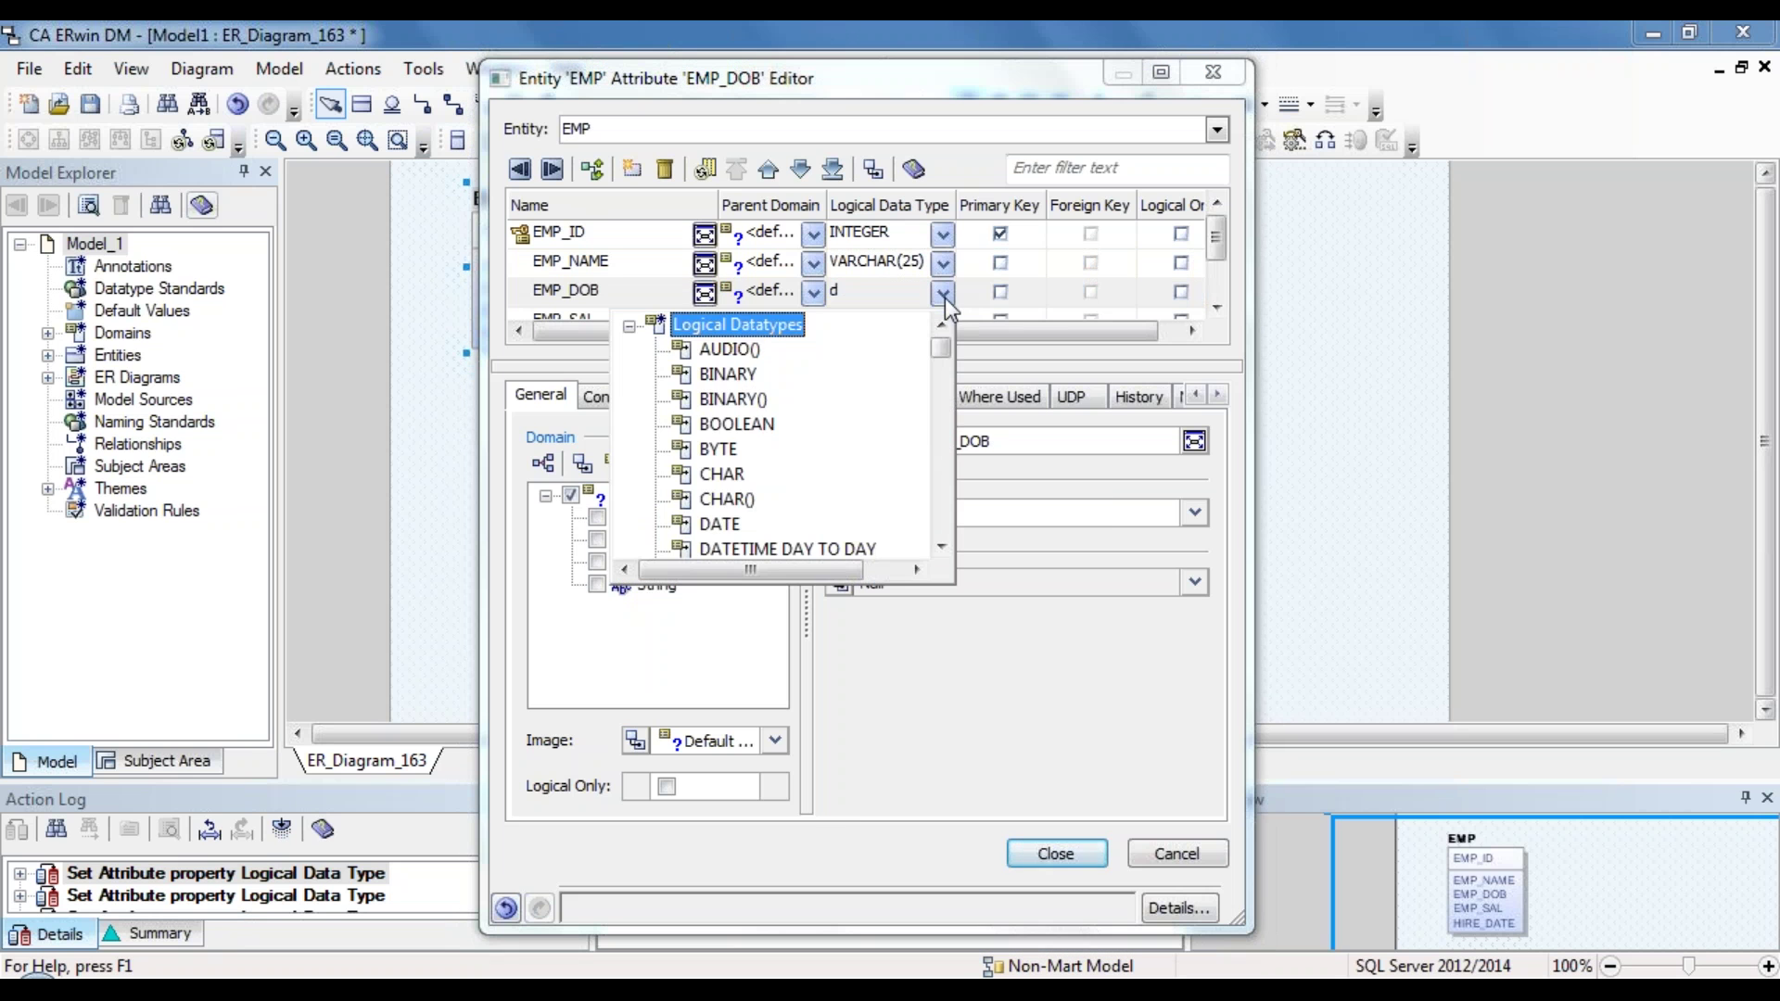
click(719, 524)
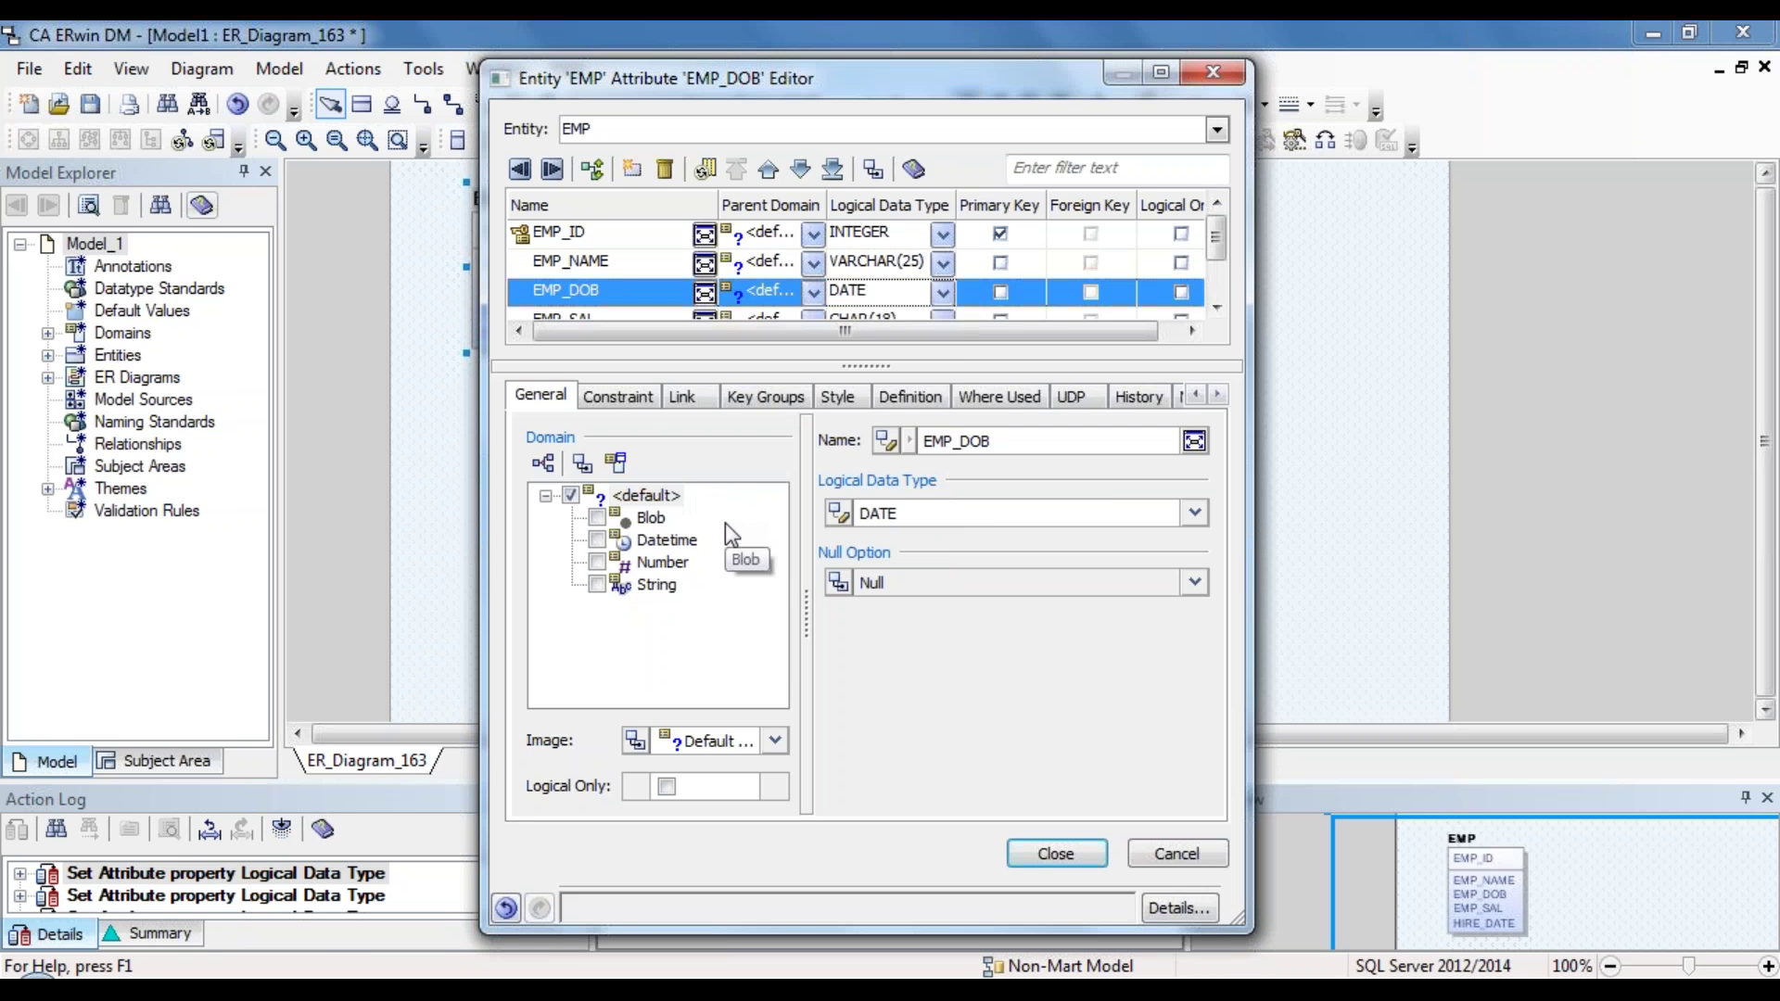
Step: Set the logical data type of the EMP_SAL attribute to IMAGE
click(1215, 310)
click(1215, 310)
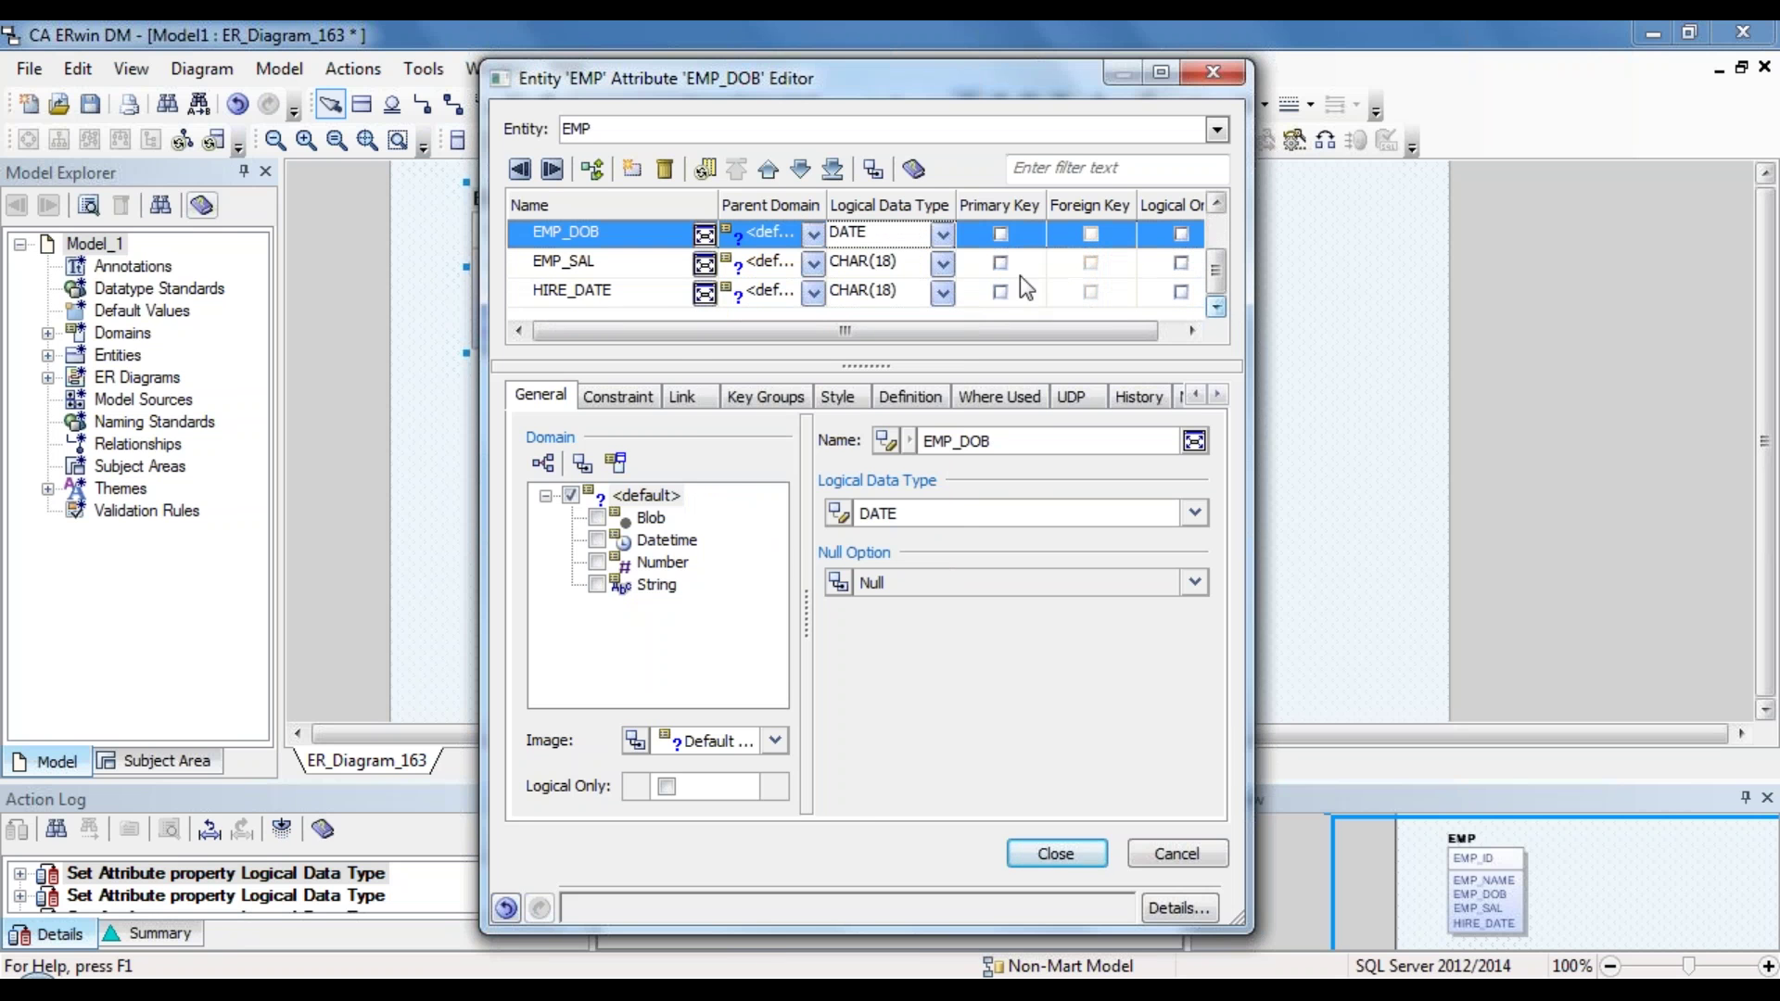
click(944, 267)
click(788, 464)
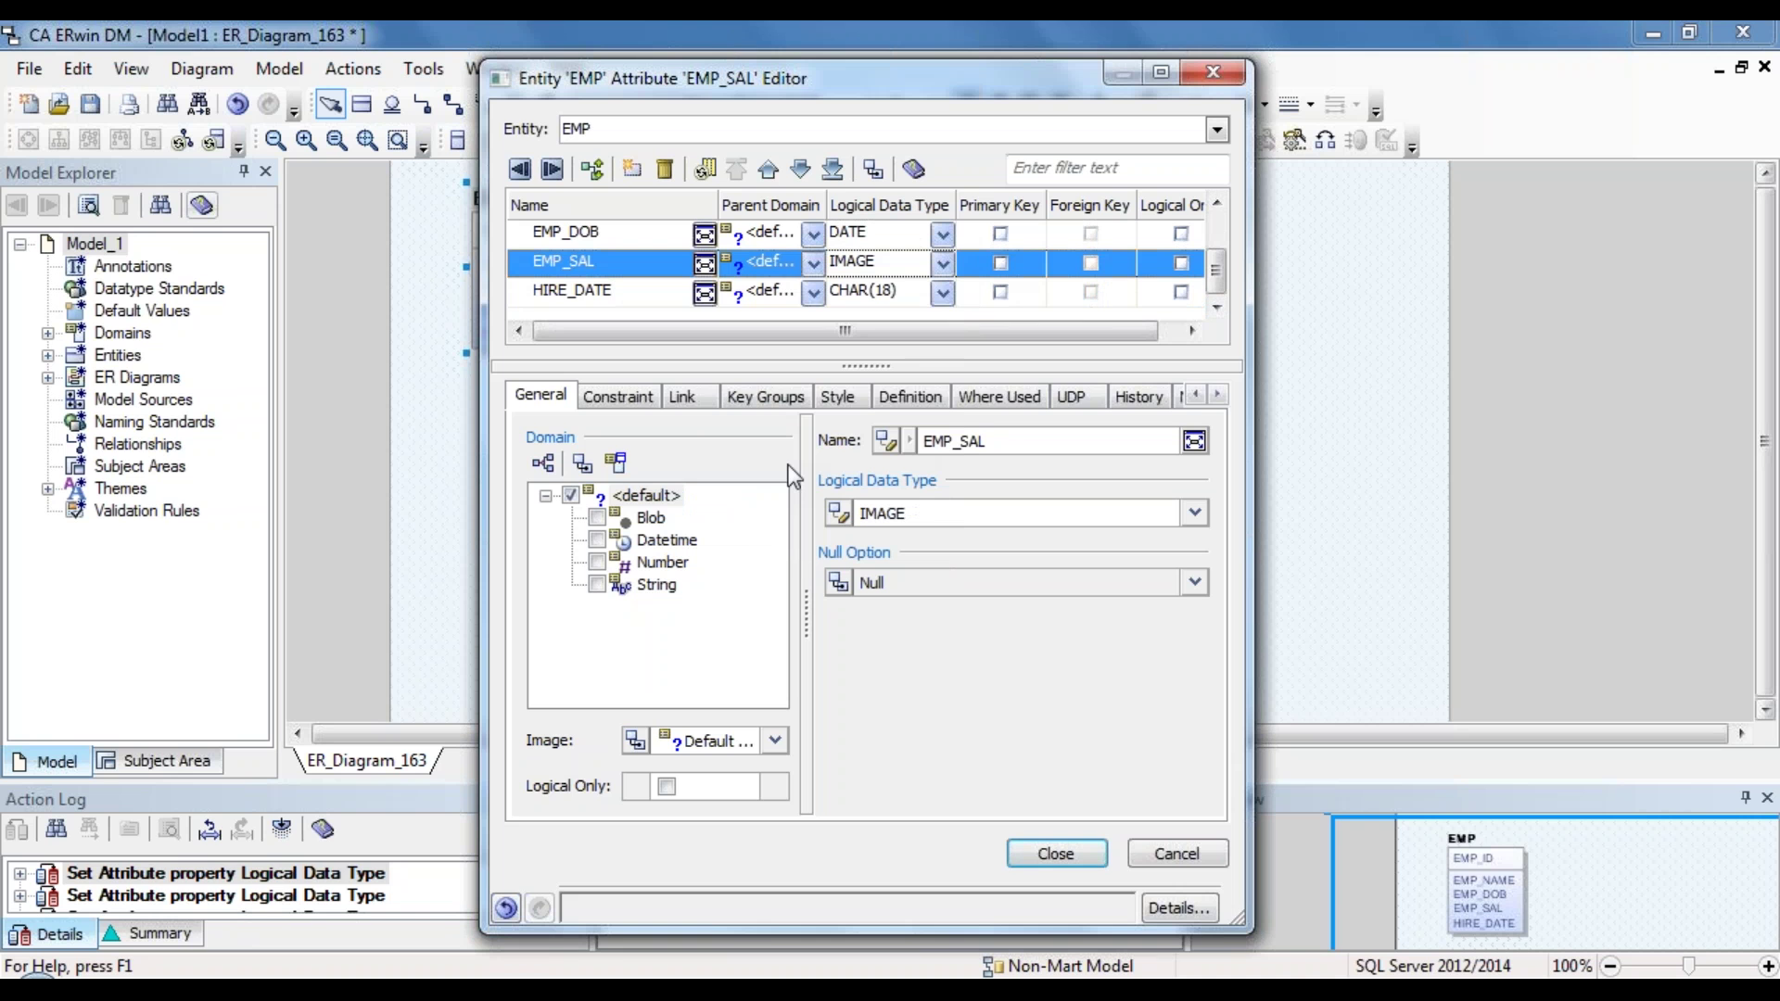
Step: Set the logical data type of EMP_SAL to INTEGER and of HIRE_DATE to DATE
click(944, 265)
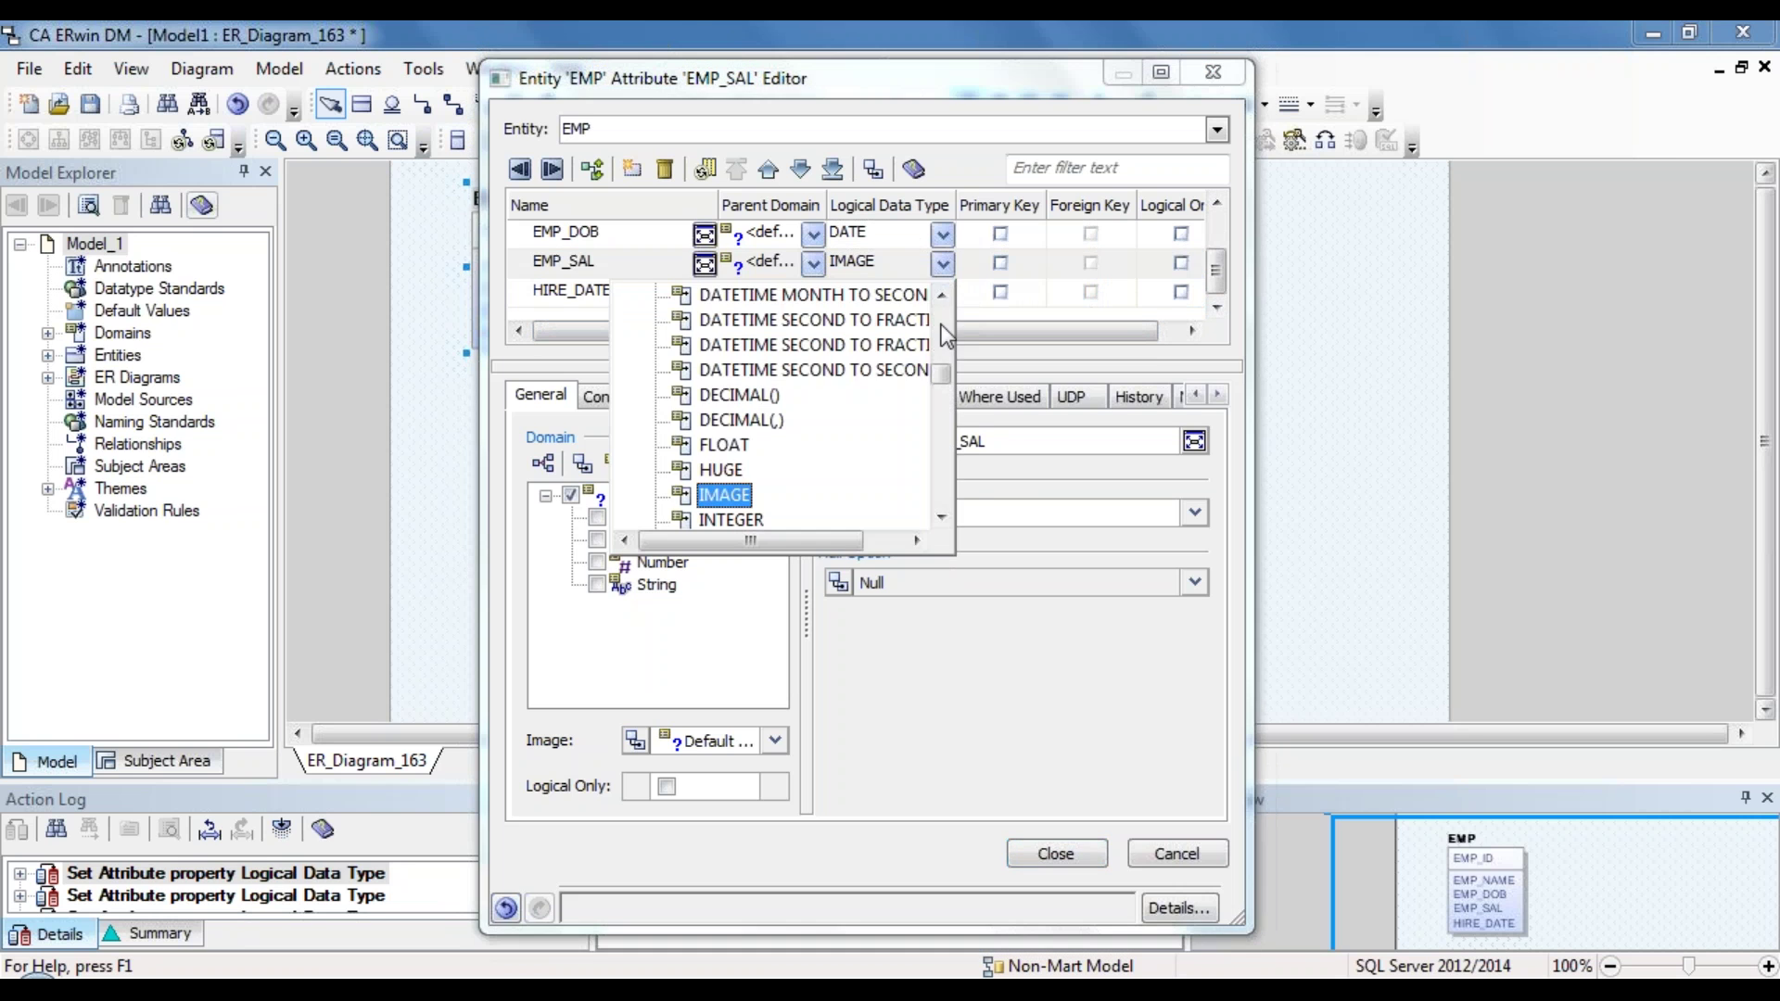
click(747, 524)
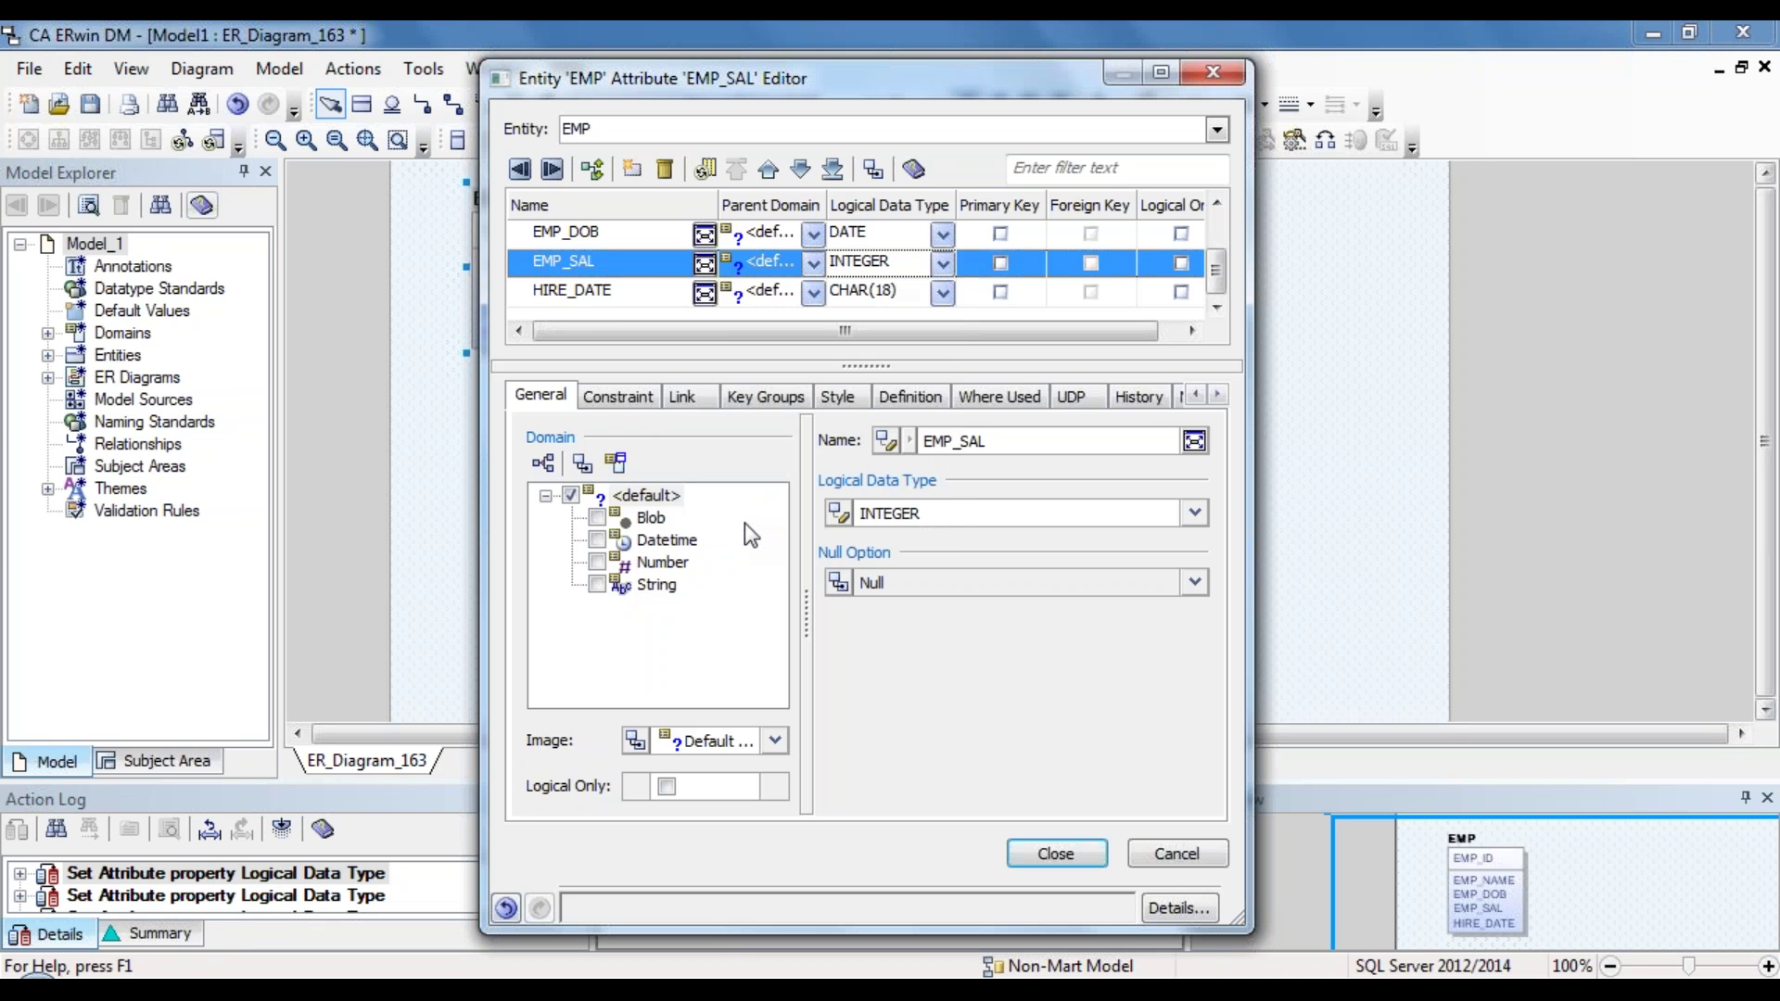
click(941, 294)
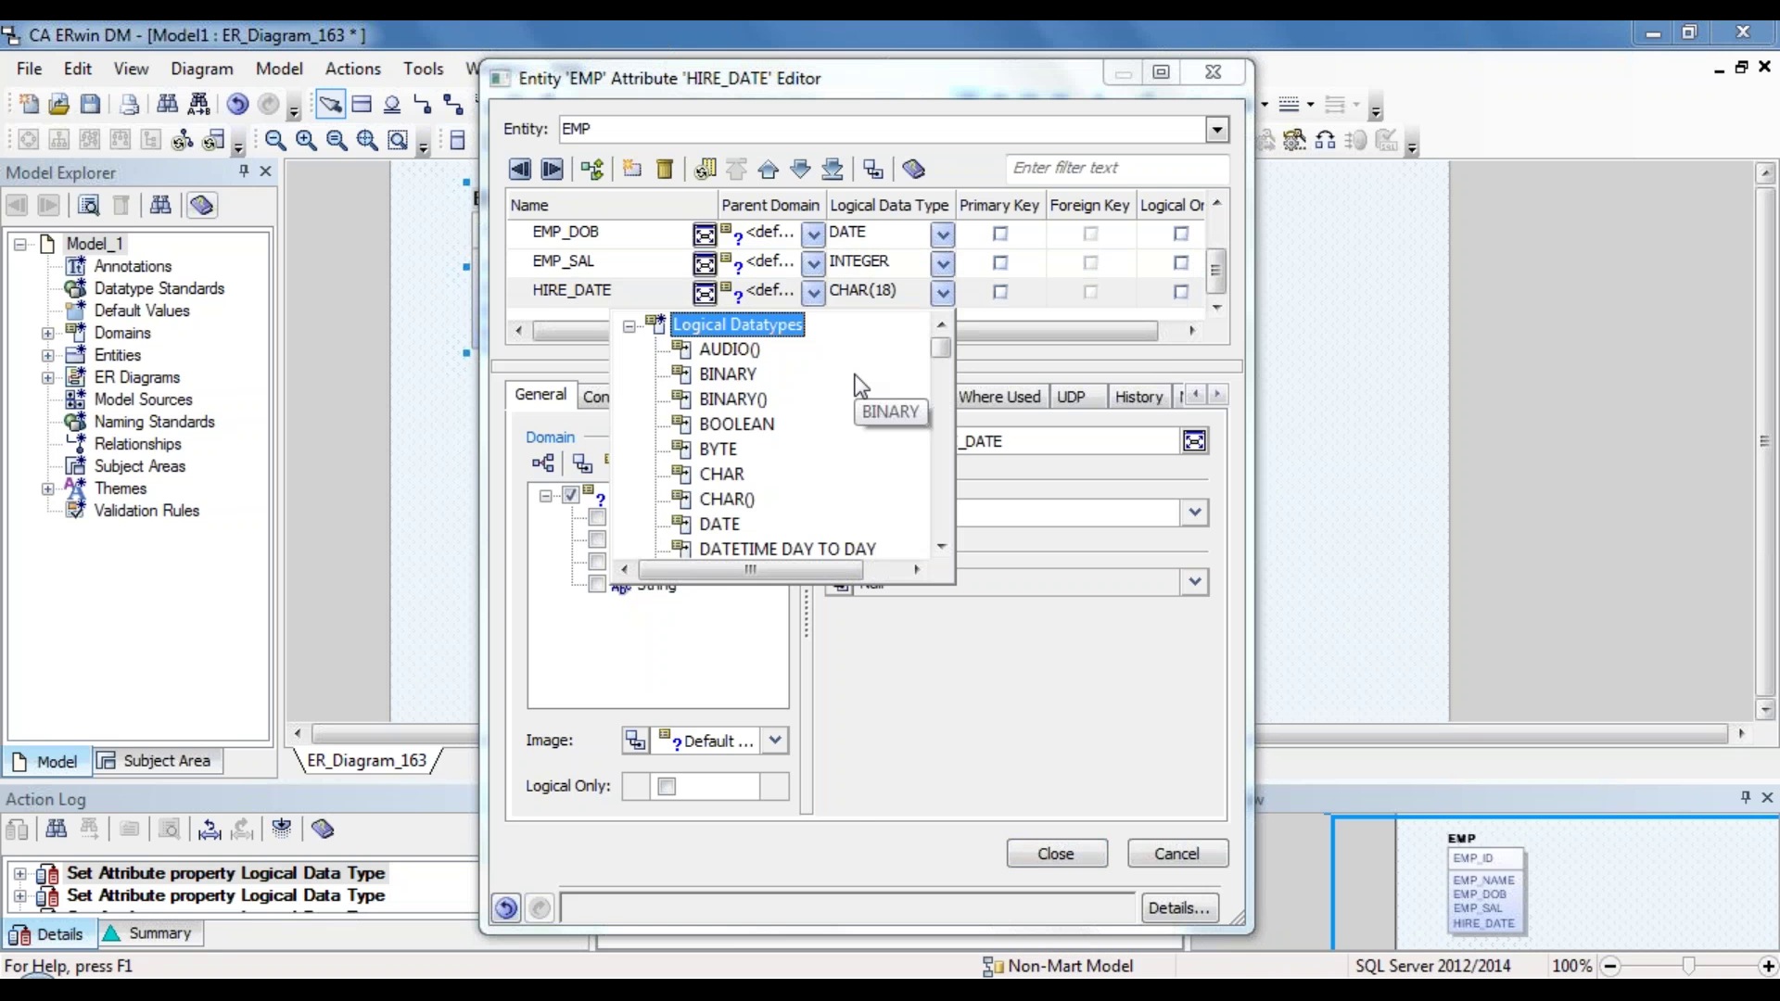
click(728, 524)
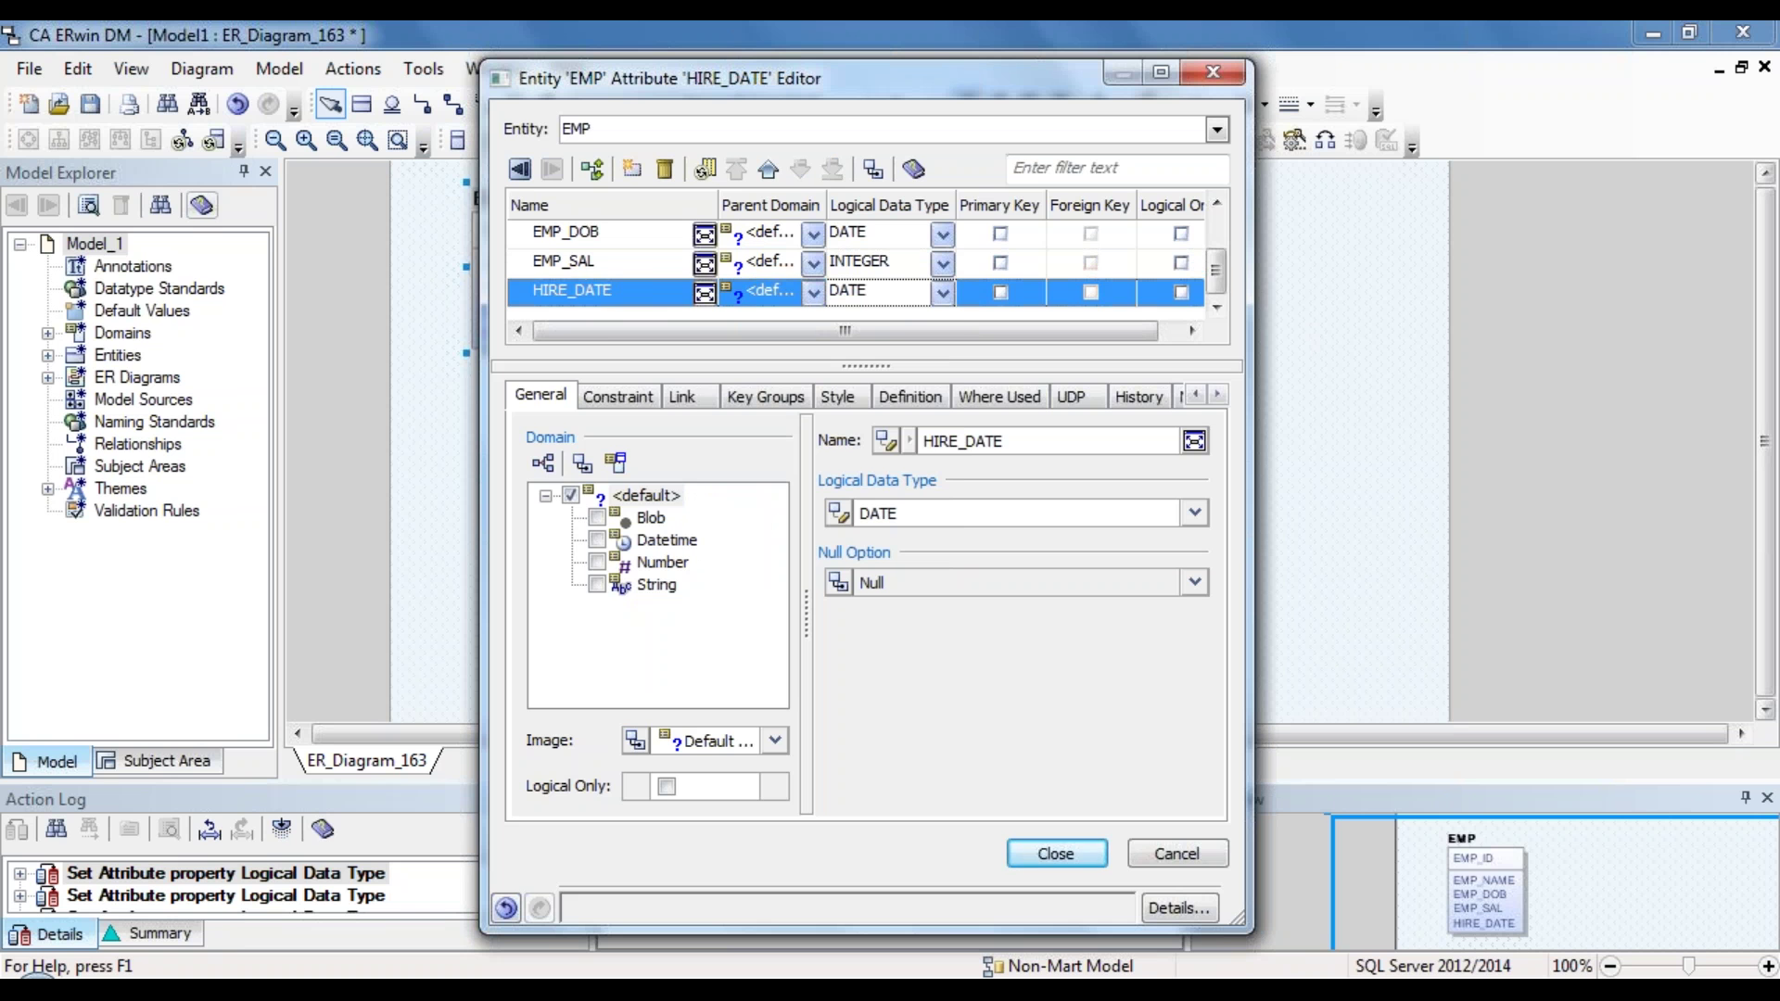
Step: Set the null option of the EMP_NAME attribute to Not Null and close the attribute editor
drag(1217, 272, 1216, 241)
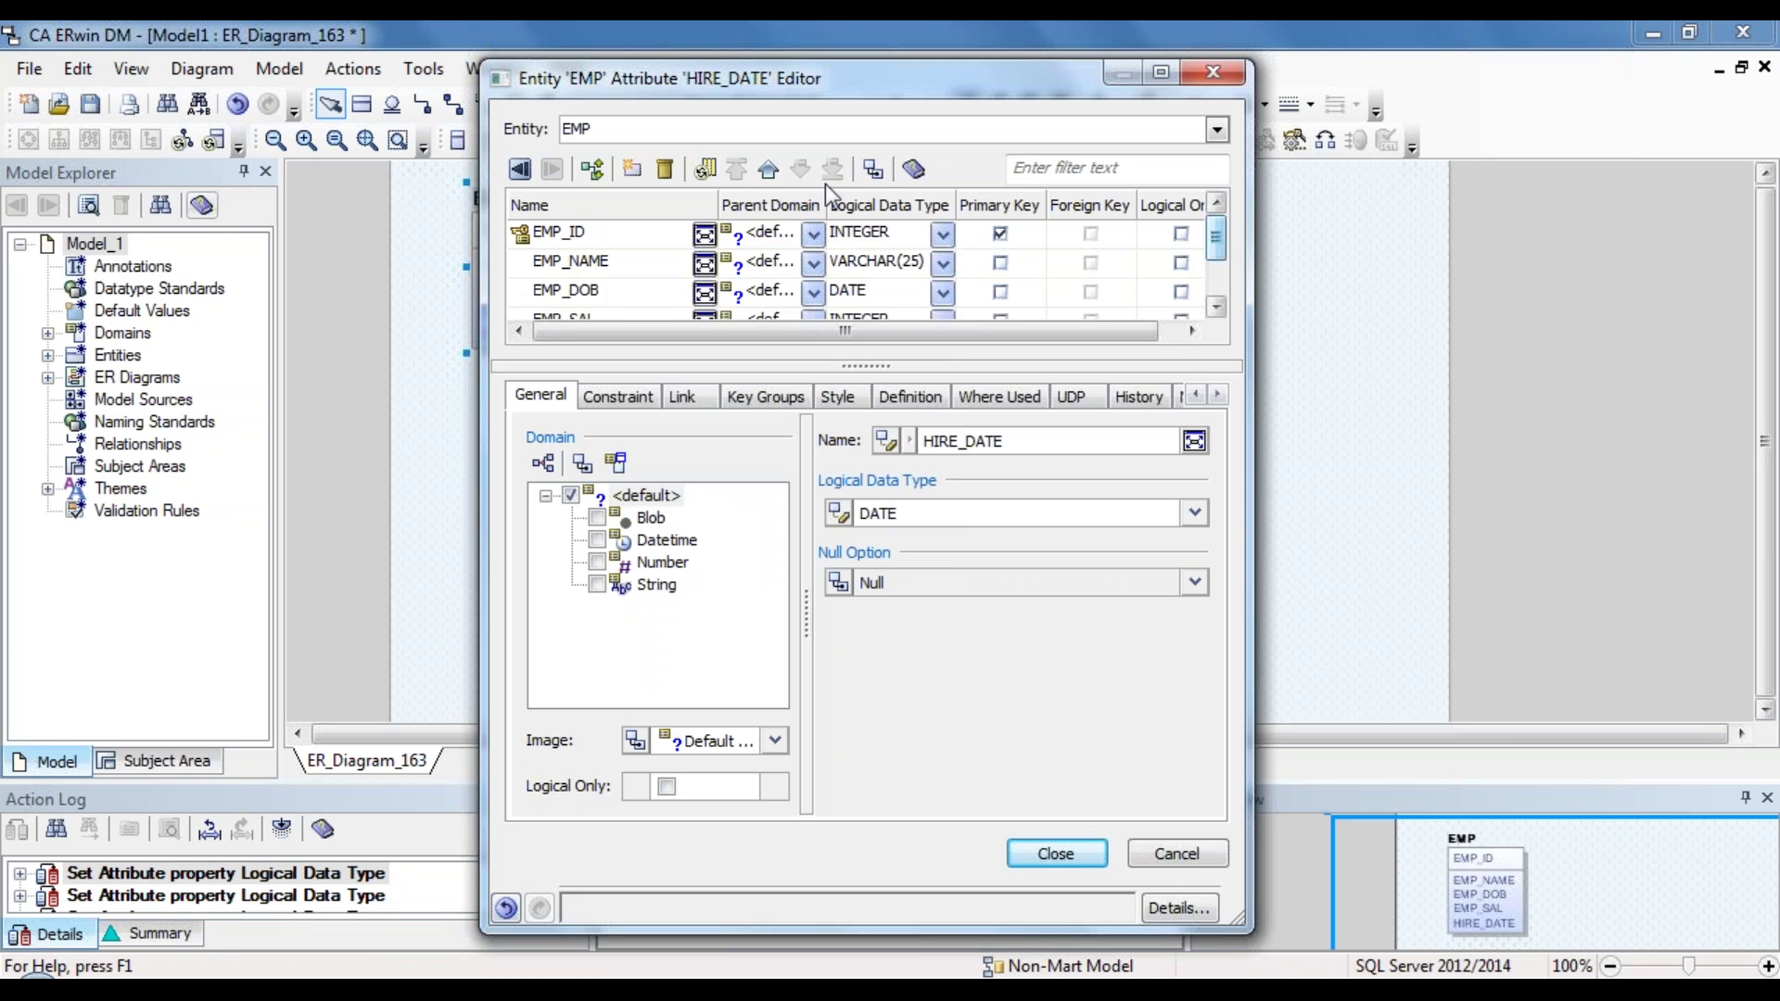
click(598, 238)
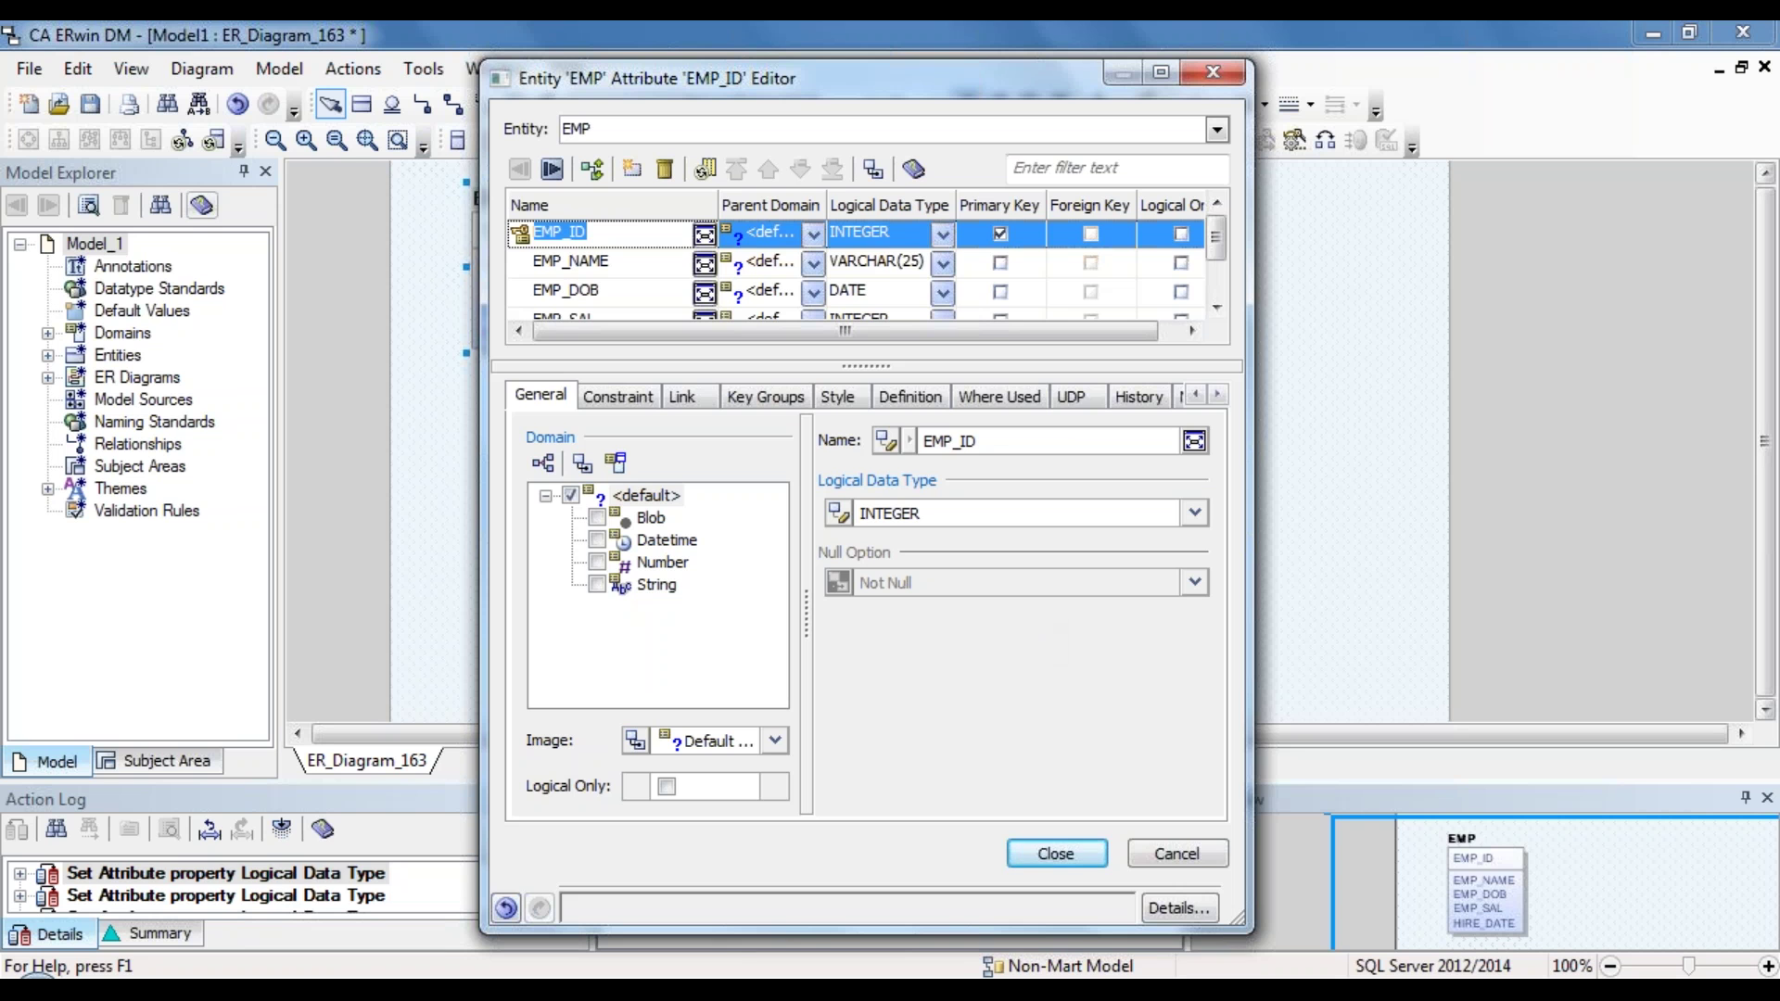
click(580, 264)
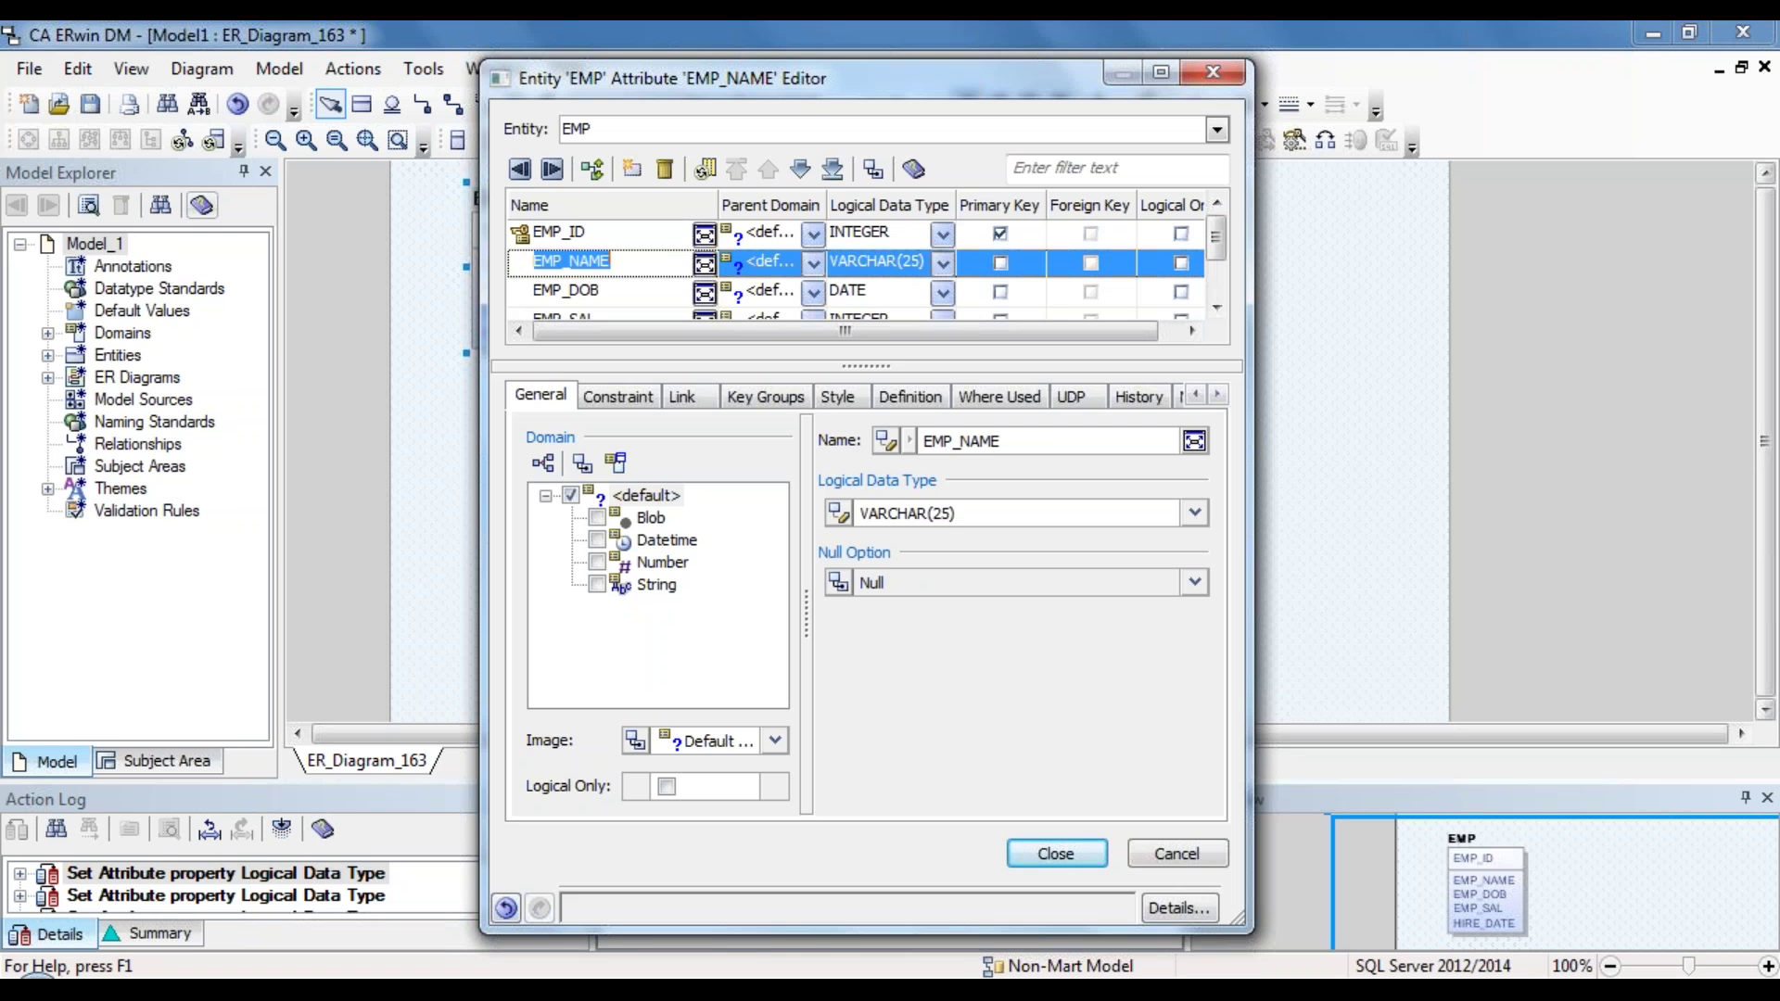
click(1195, 583)
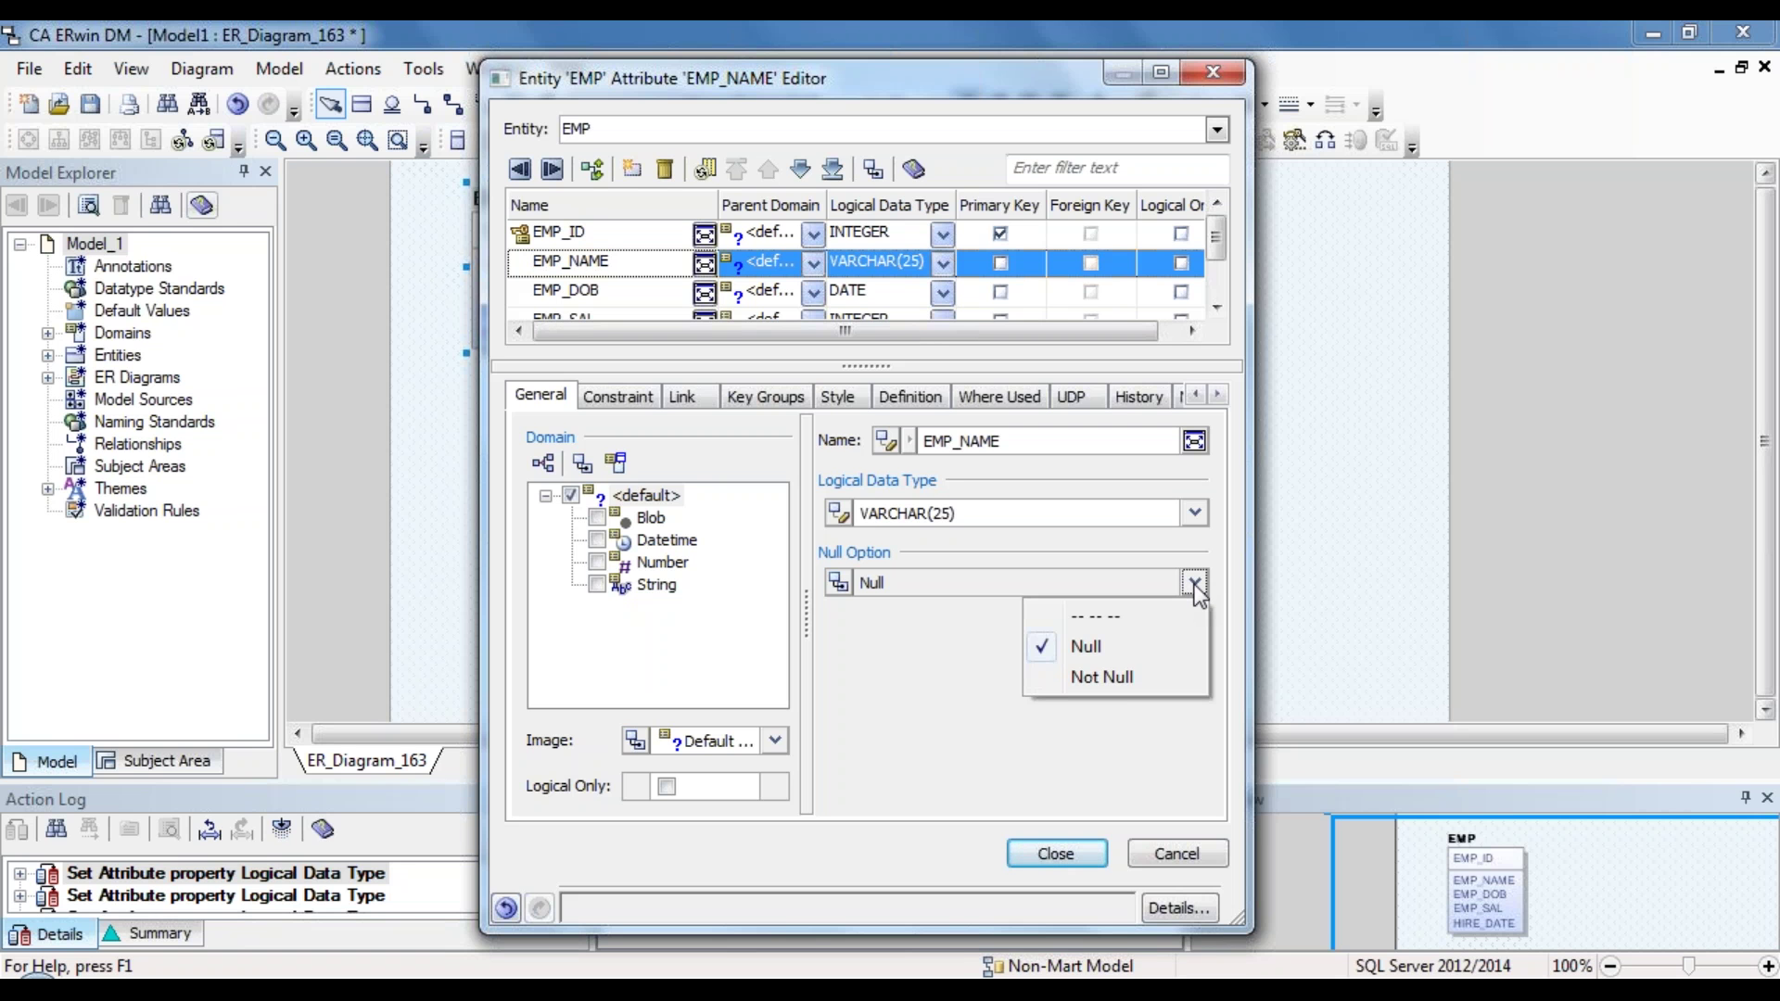
click(1104, 677)
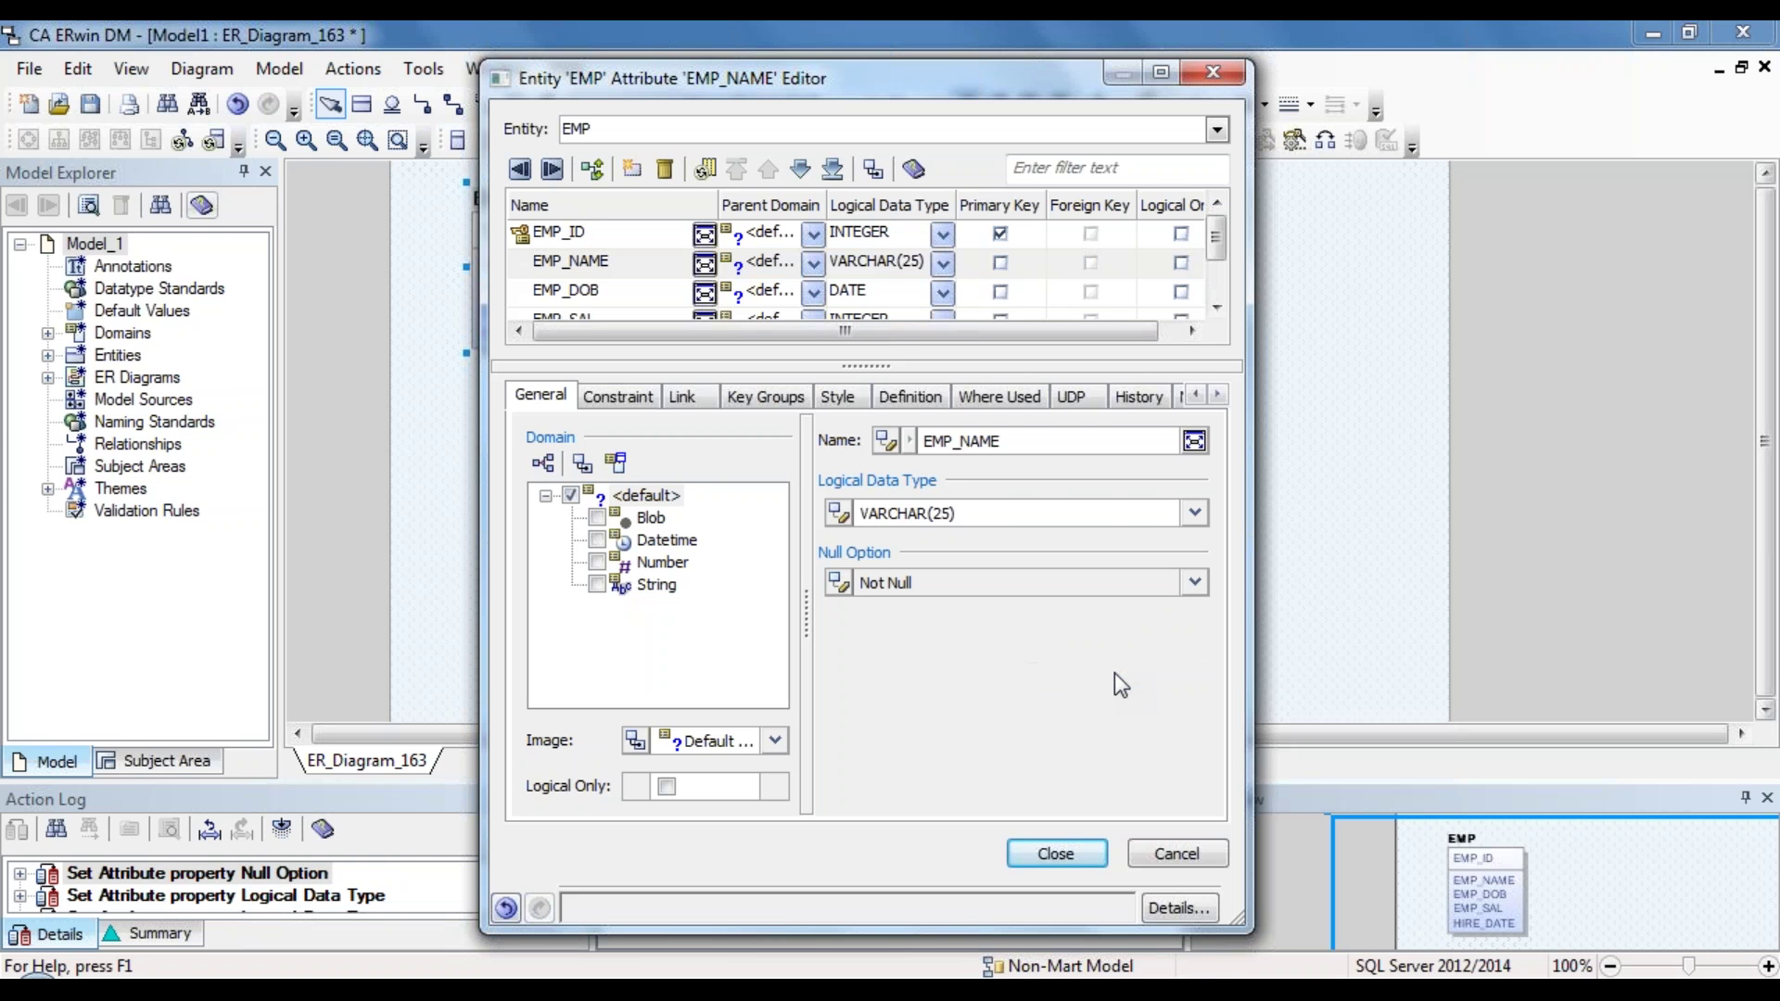
click(573, 295)
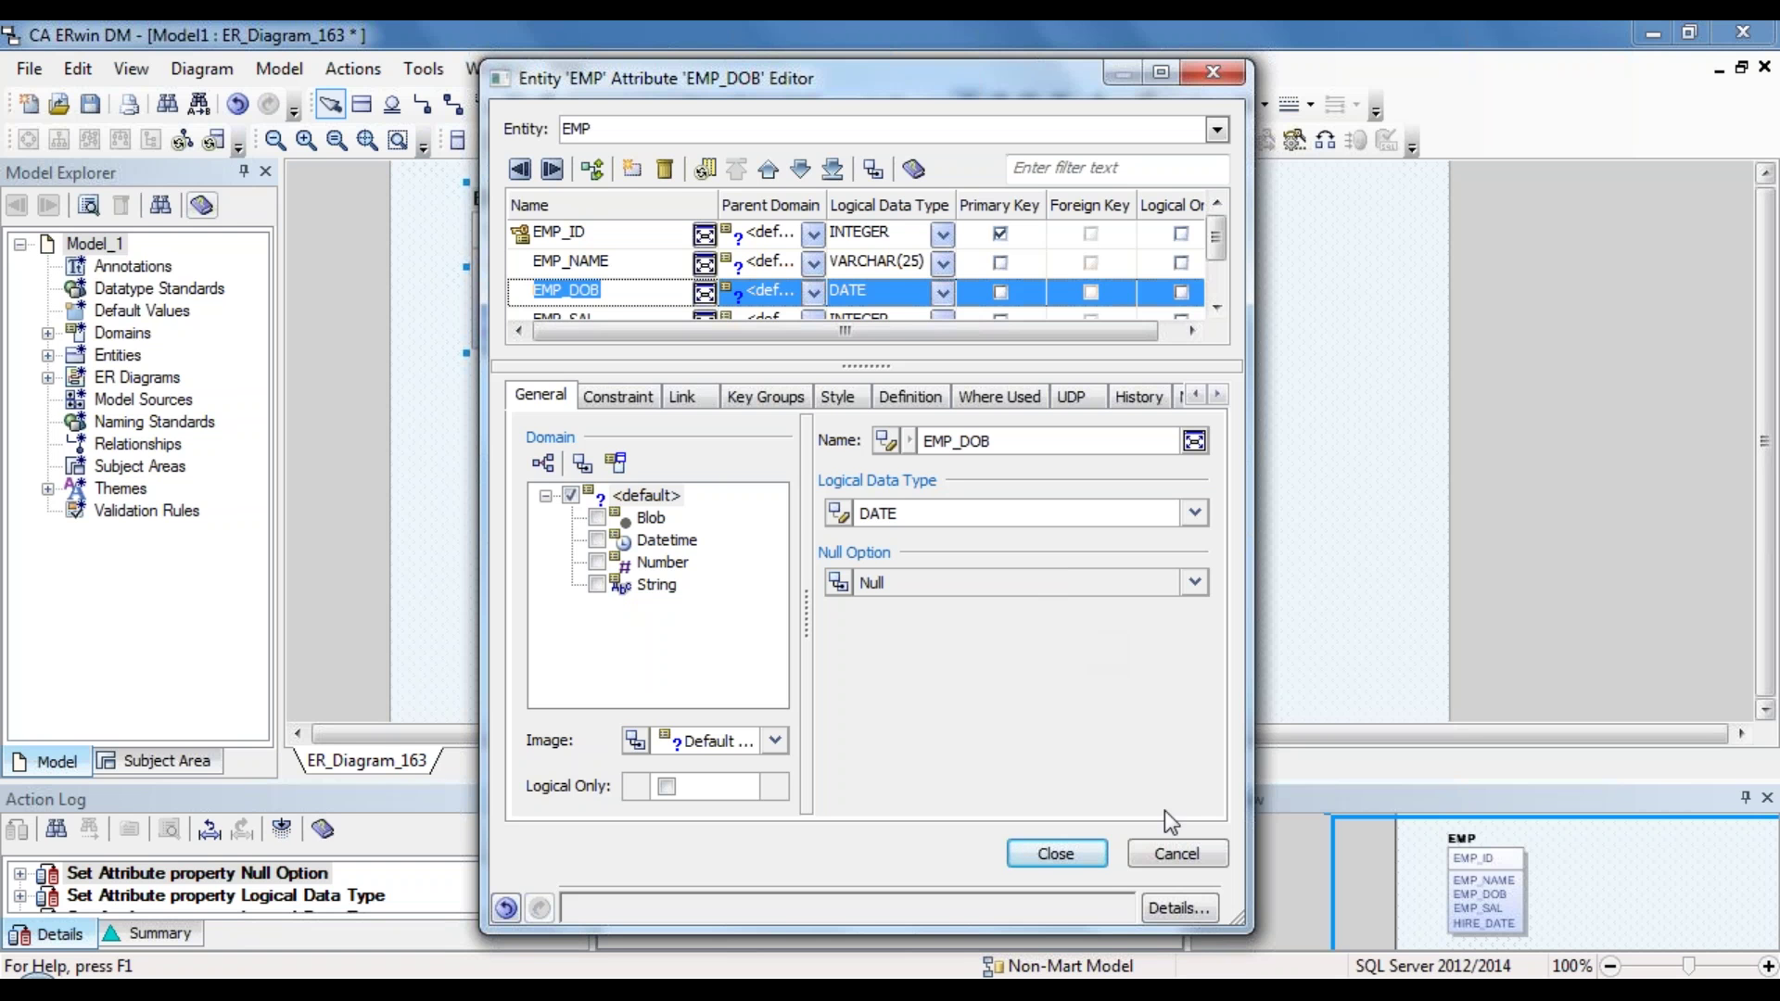
click(1060, 855)
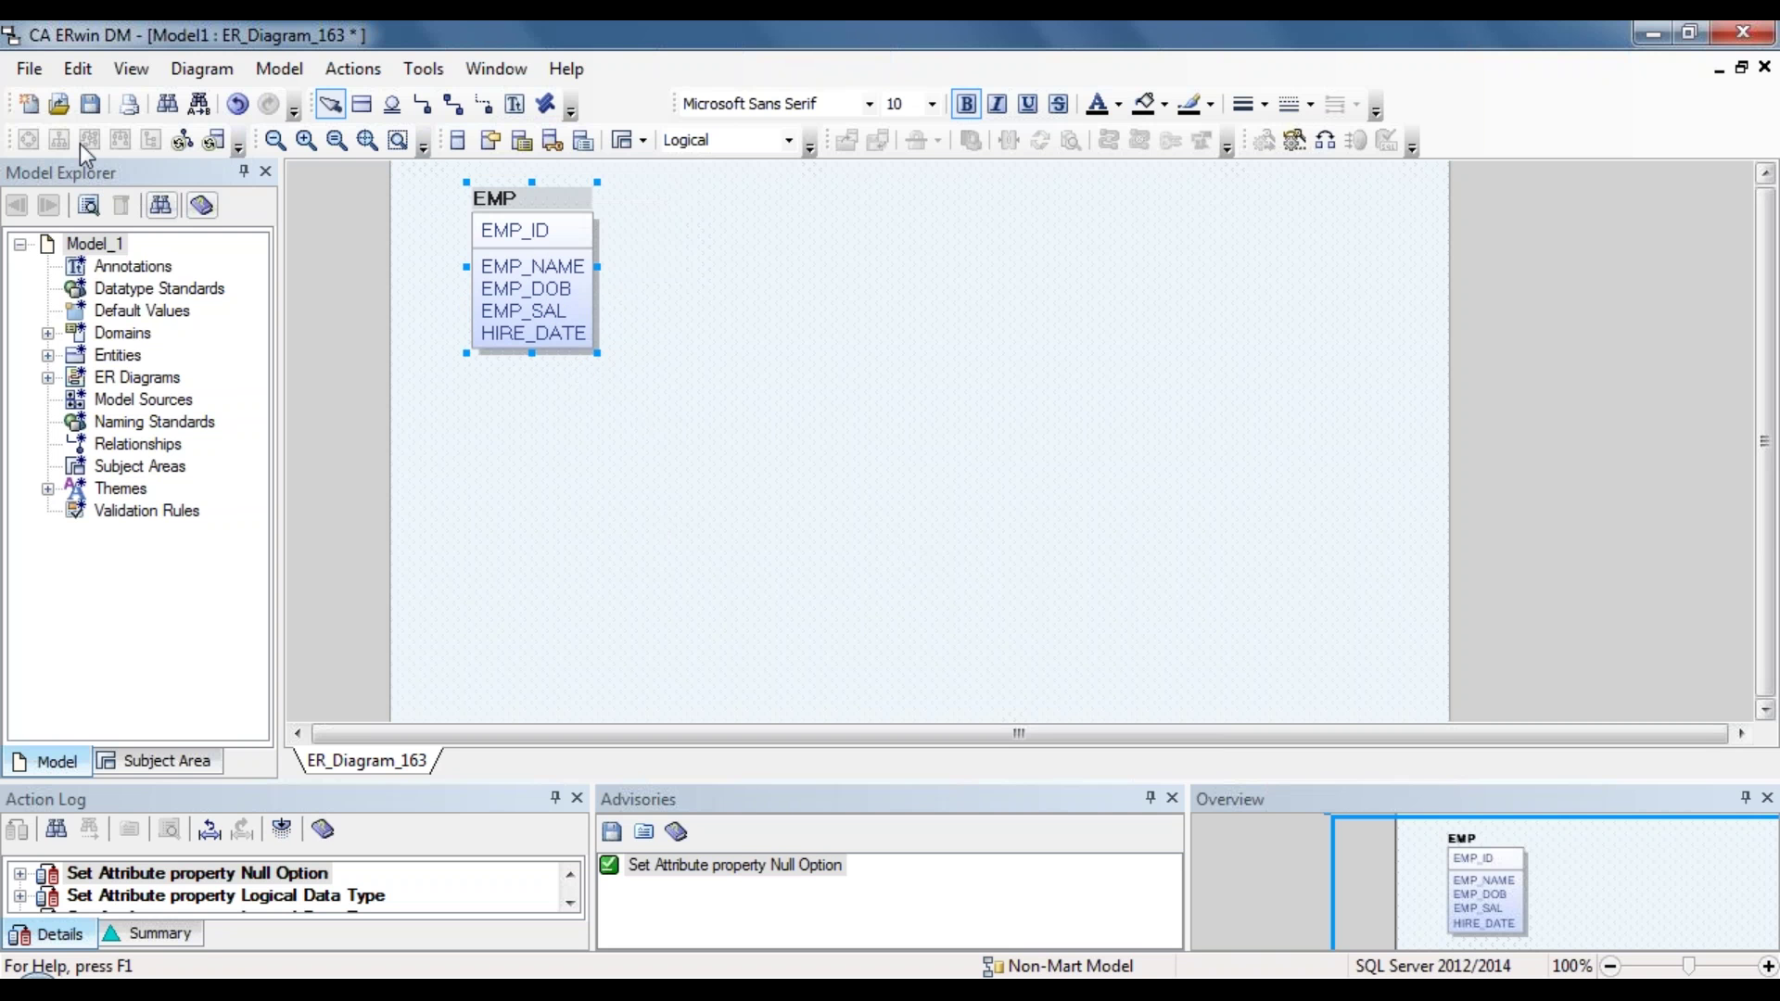
Step: Place a new entity on the diagram to the right of EMP and name it DEPT
click(367, 108)
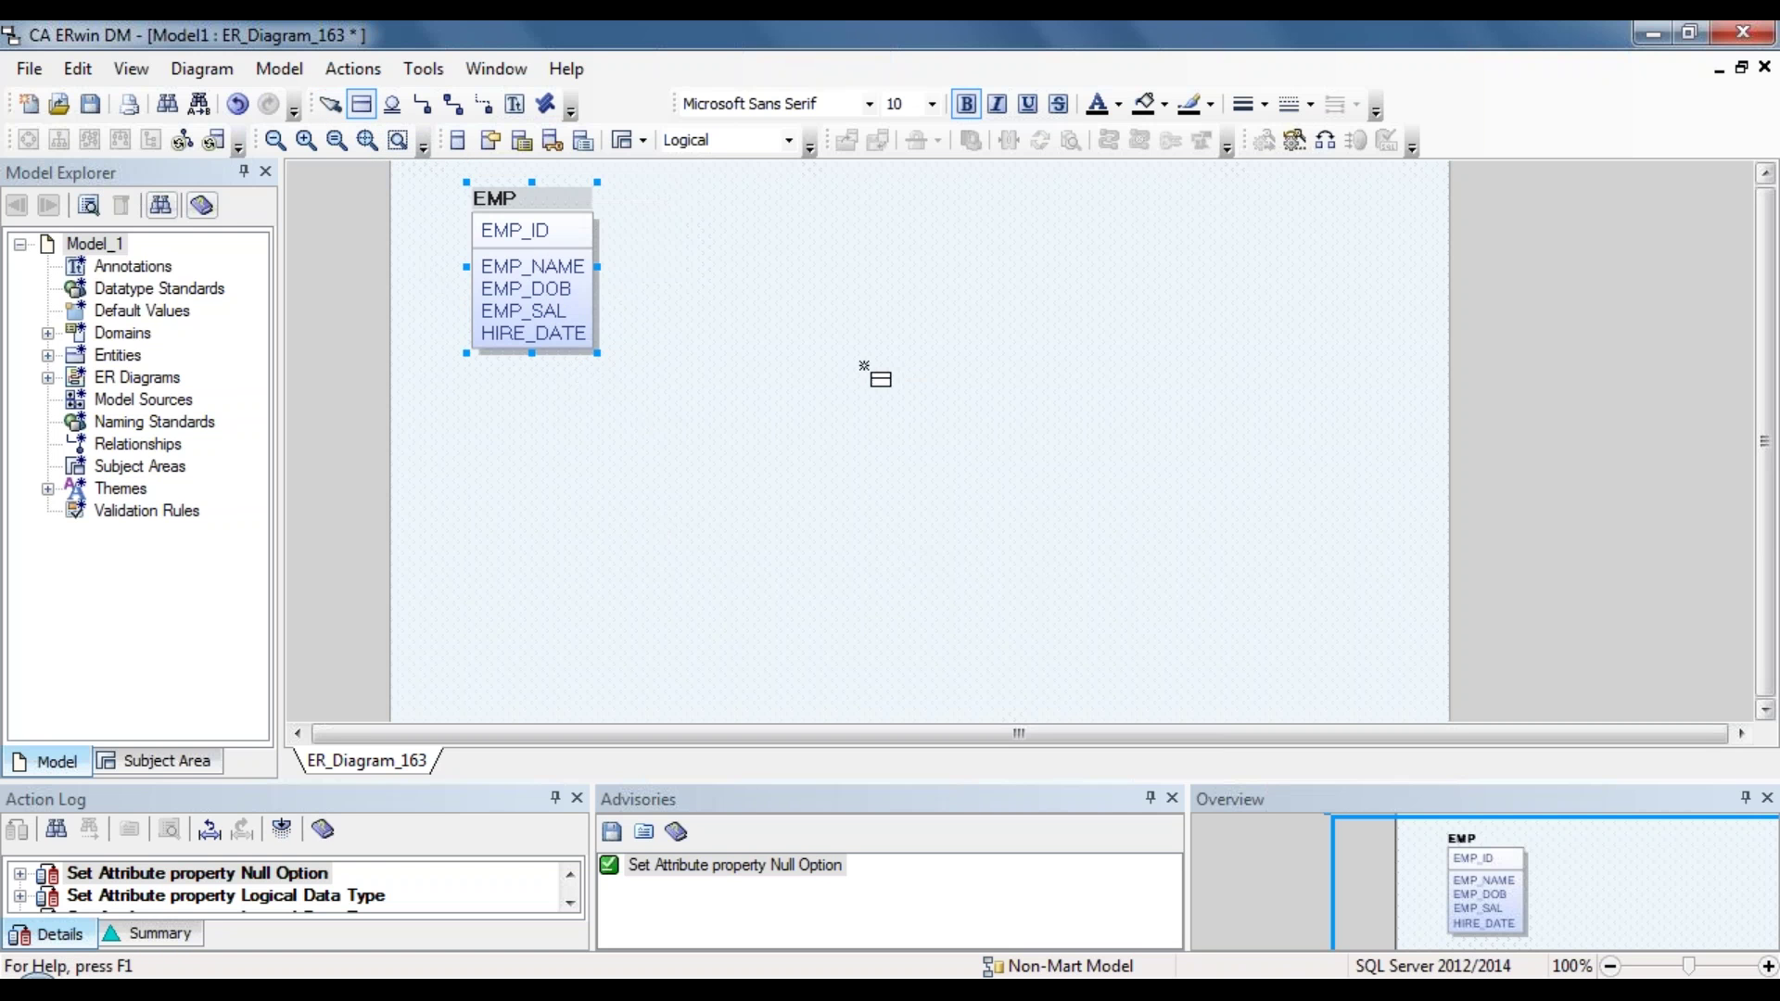
click(864, 366)
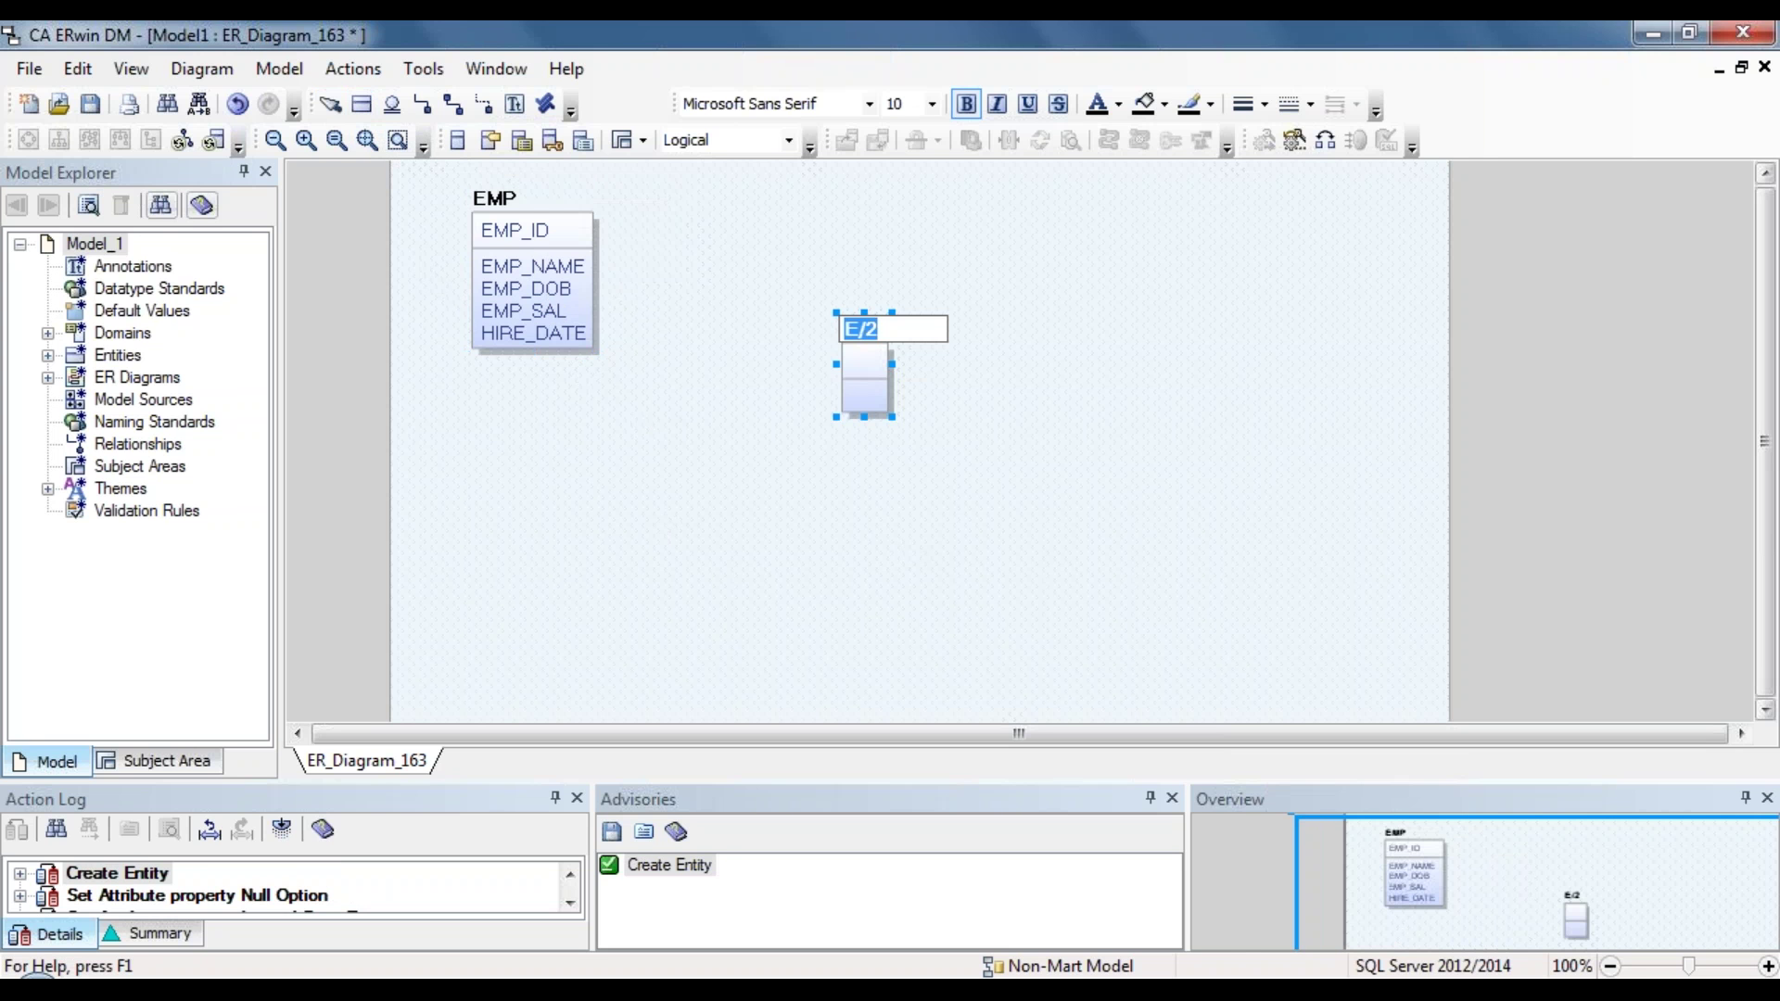
text(d)
key(BackSpace)
key(Caps_Lock)
text(dept)
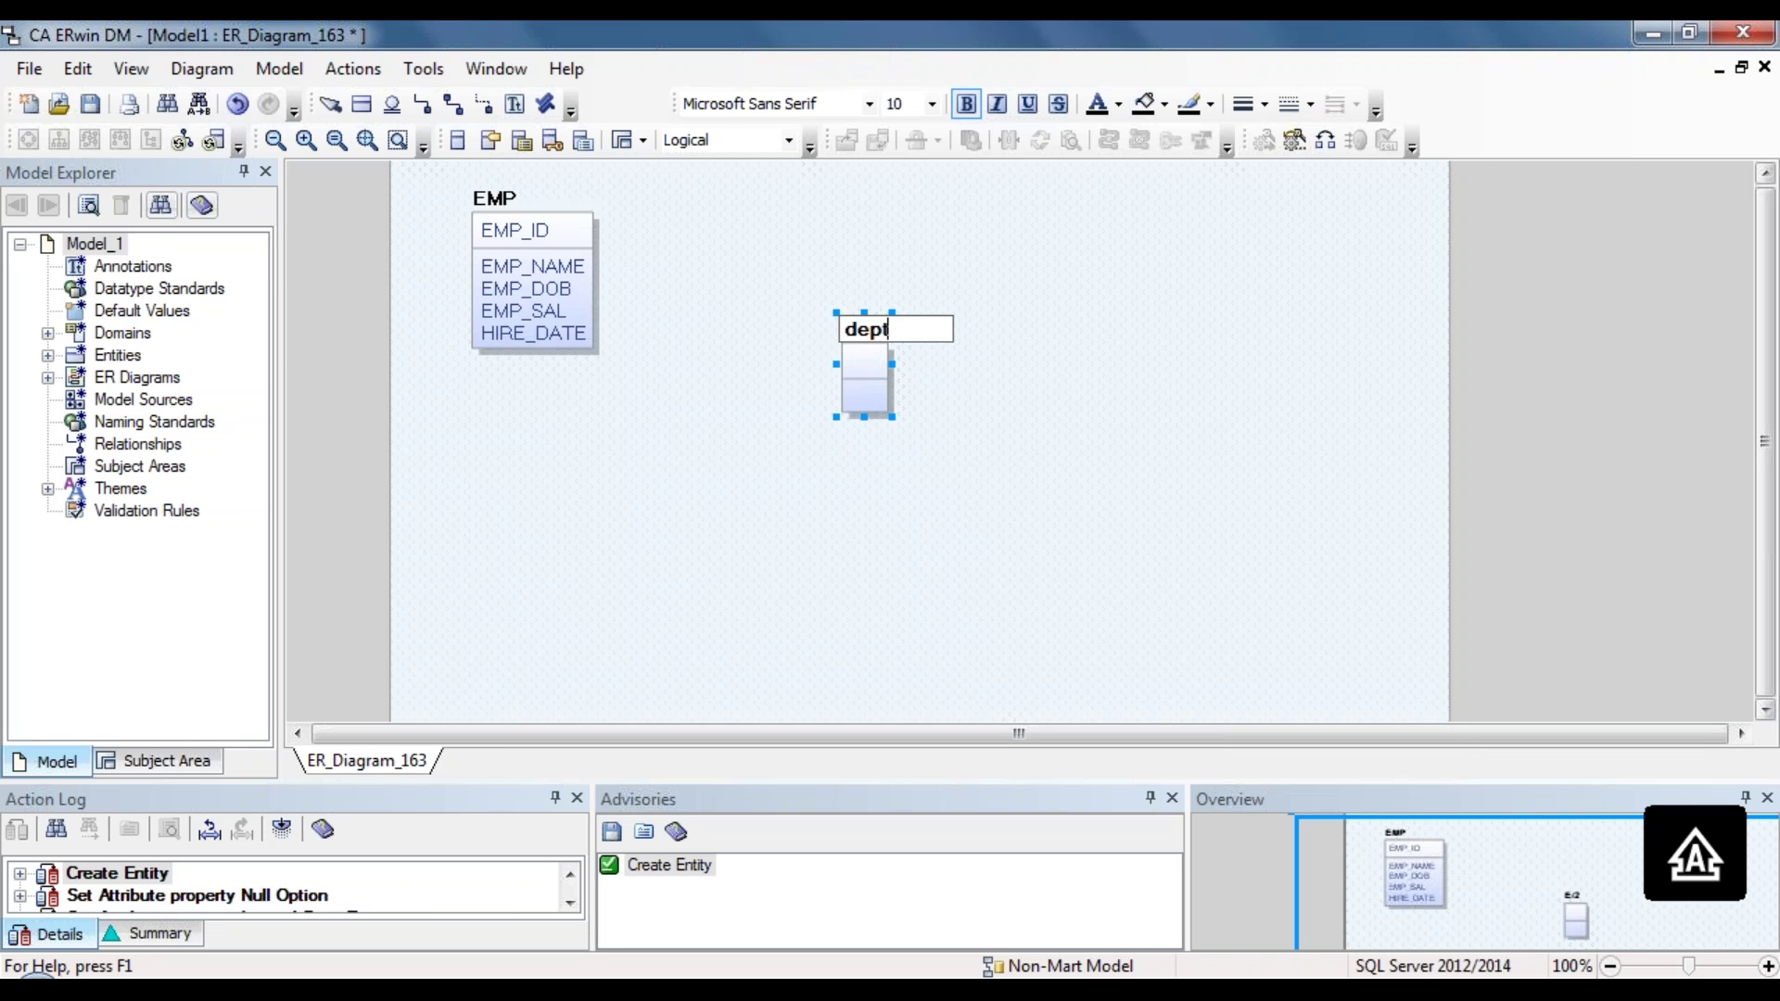
key(BackSpace)
key(BackSpace)
key(BackSpace)
key(BackSpace)
text(DEPT)
key(Tab)
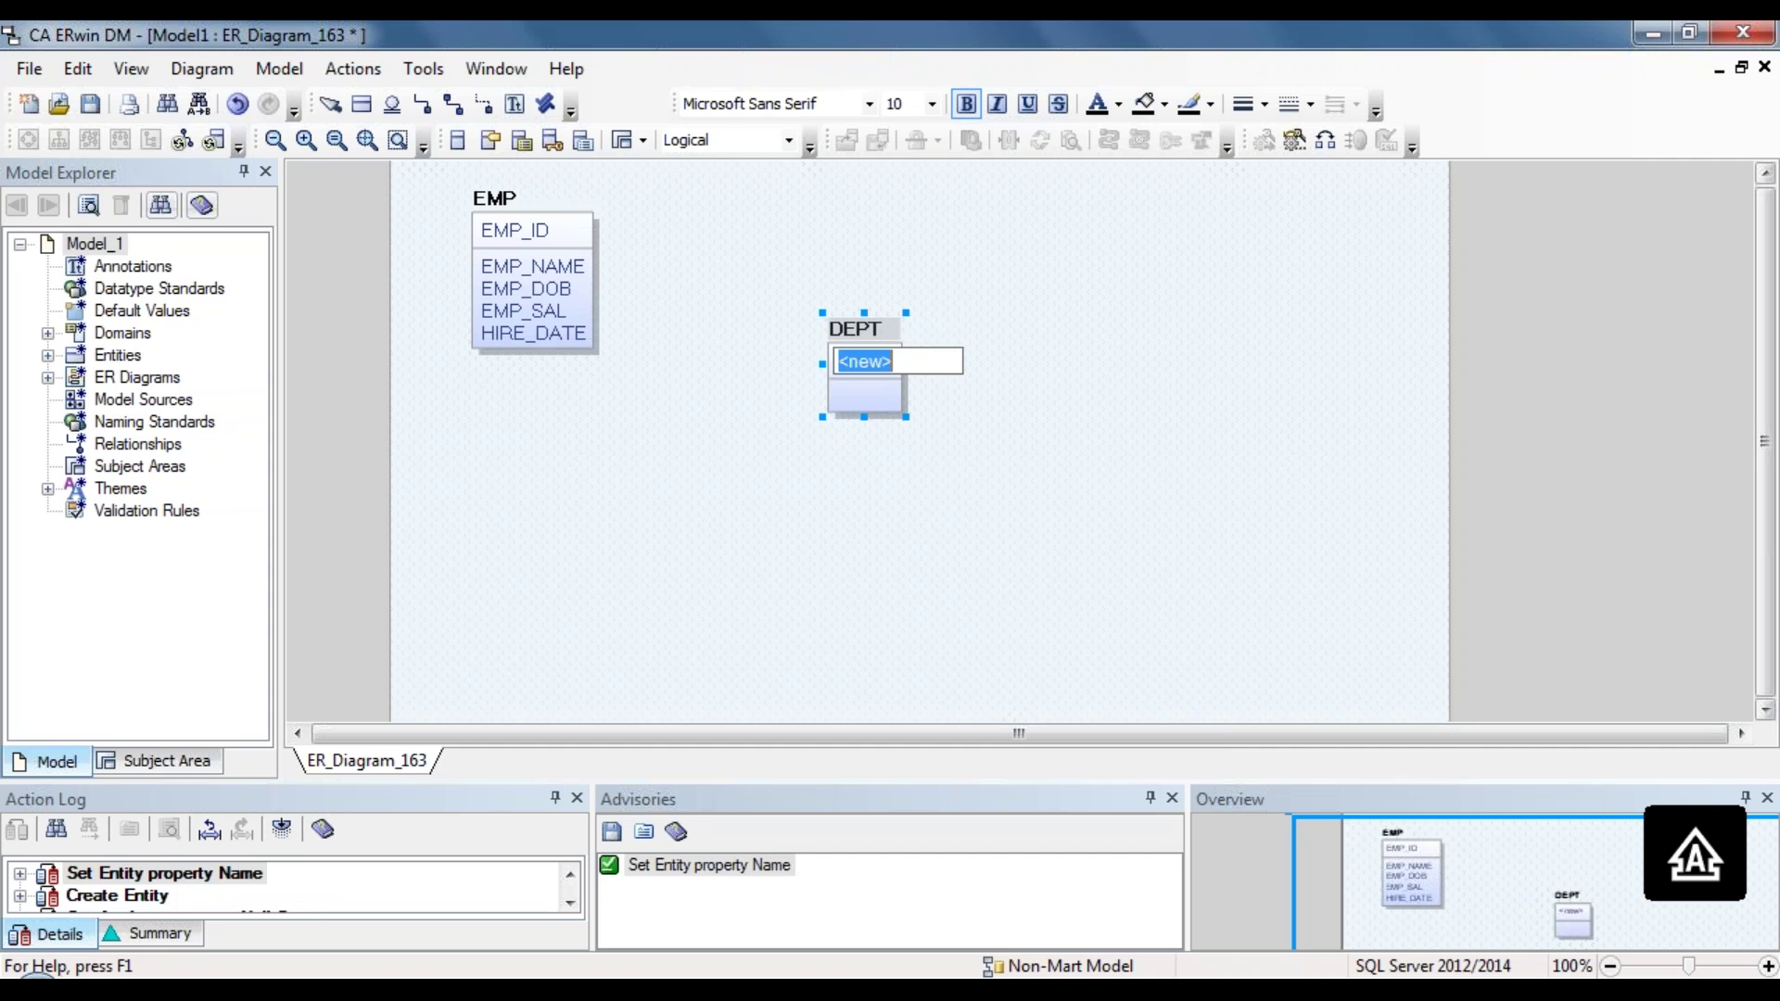
Step: Add DEPT_ID as the key attribute of DEPT, with DEPTNAME and DEPTDESC as its non-key attributes
text(DEPT_ID)
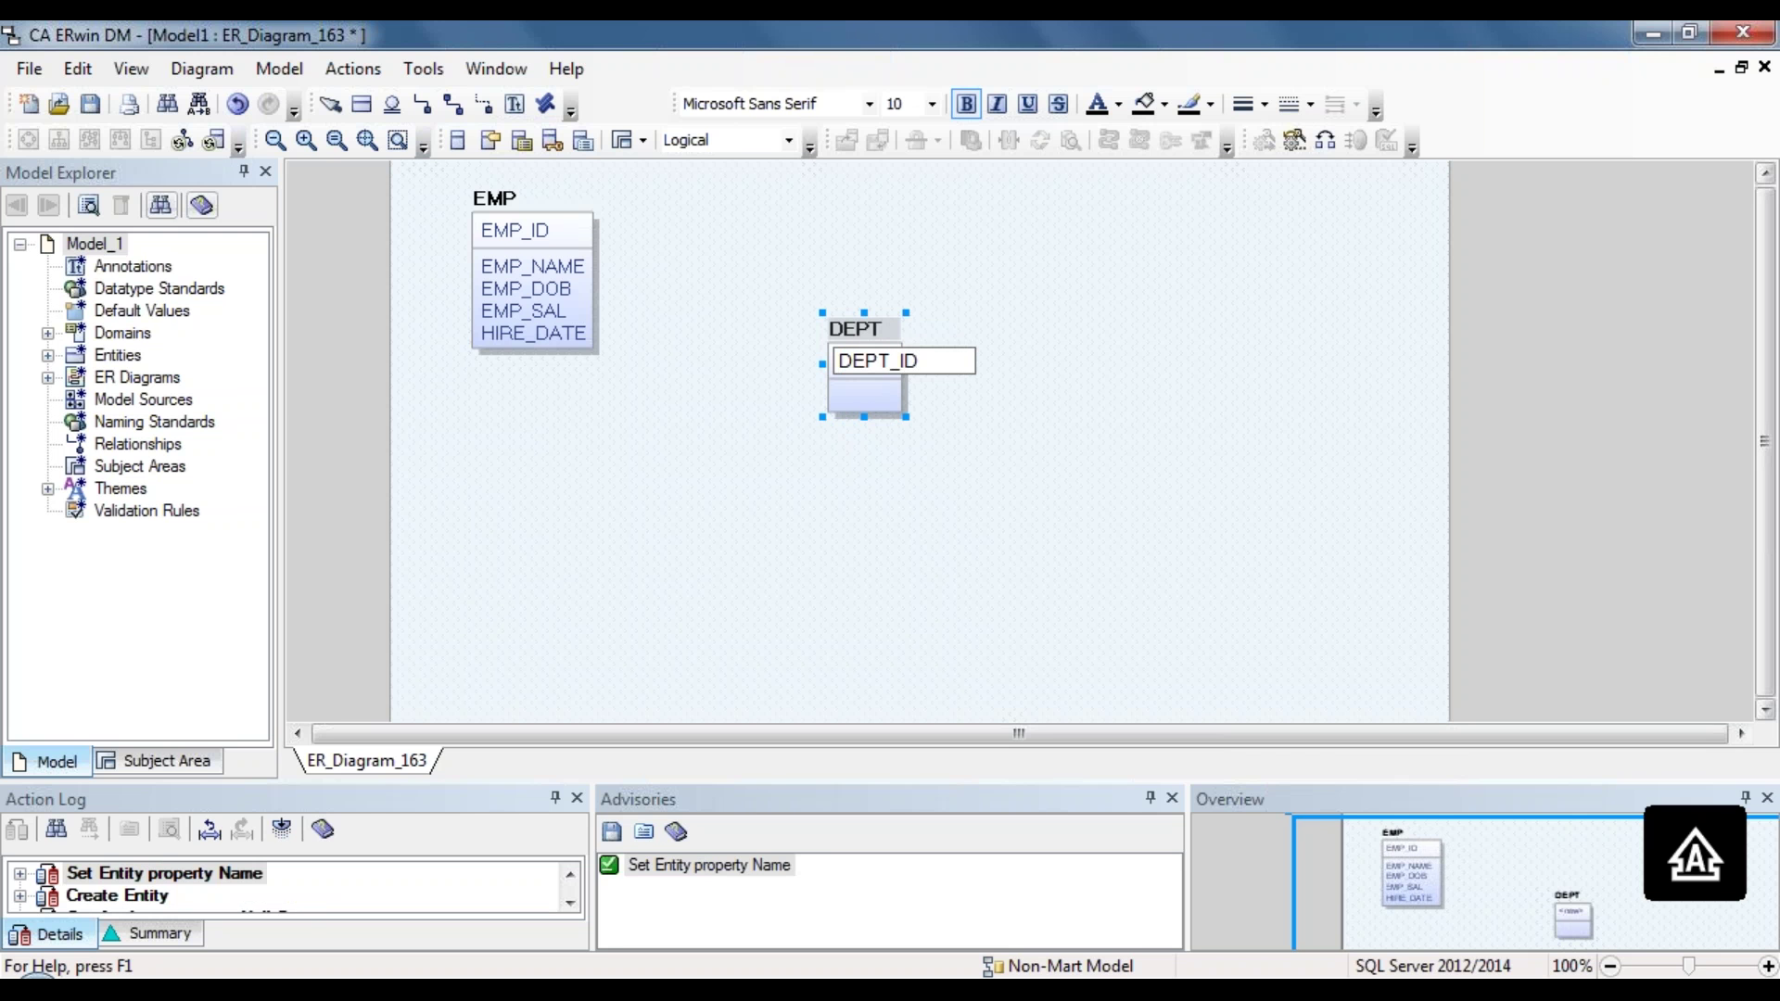
key(Tab)
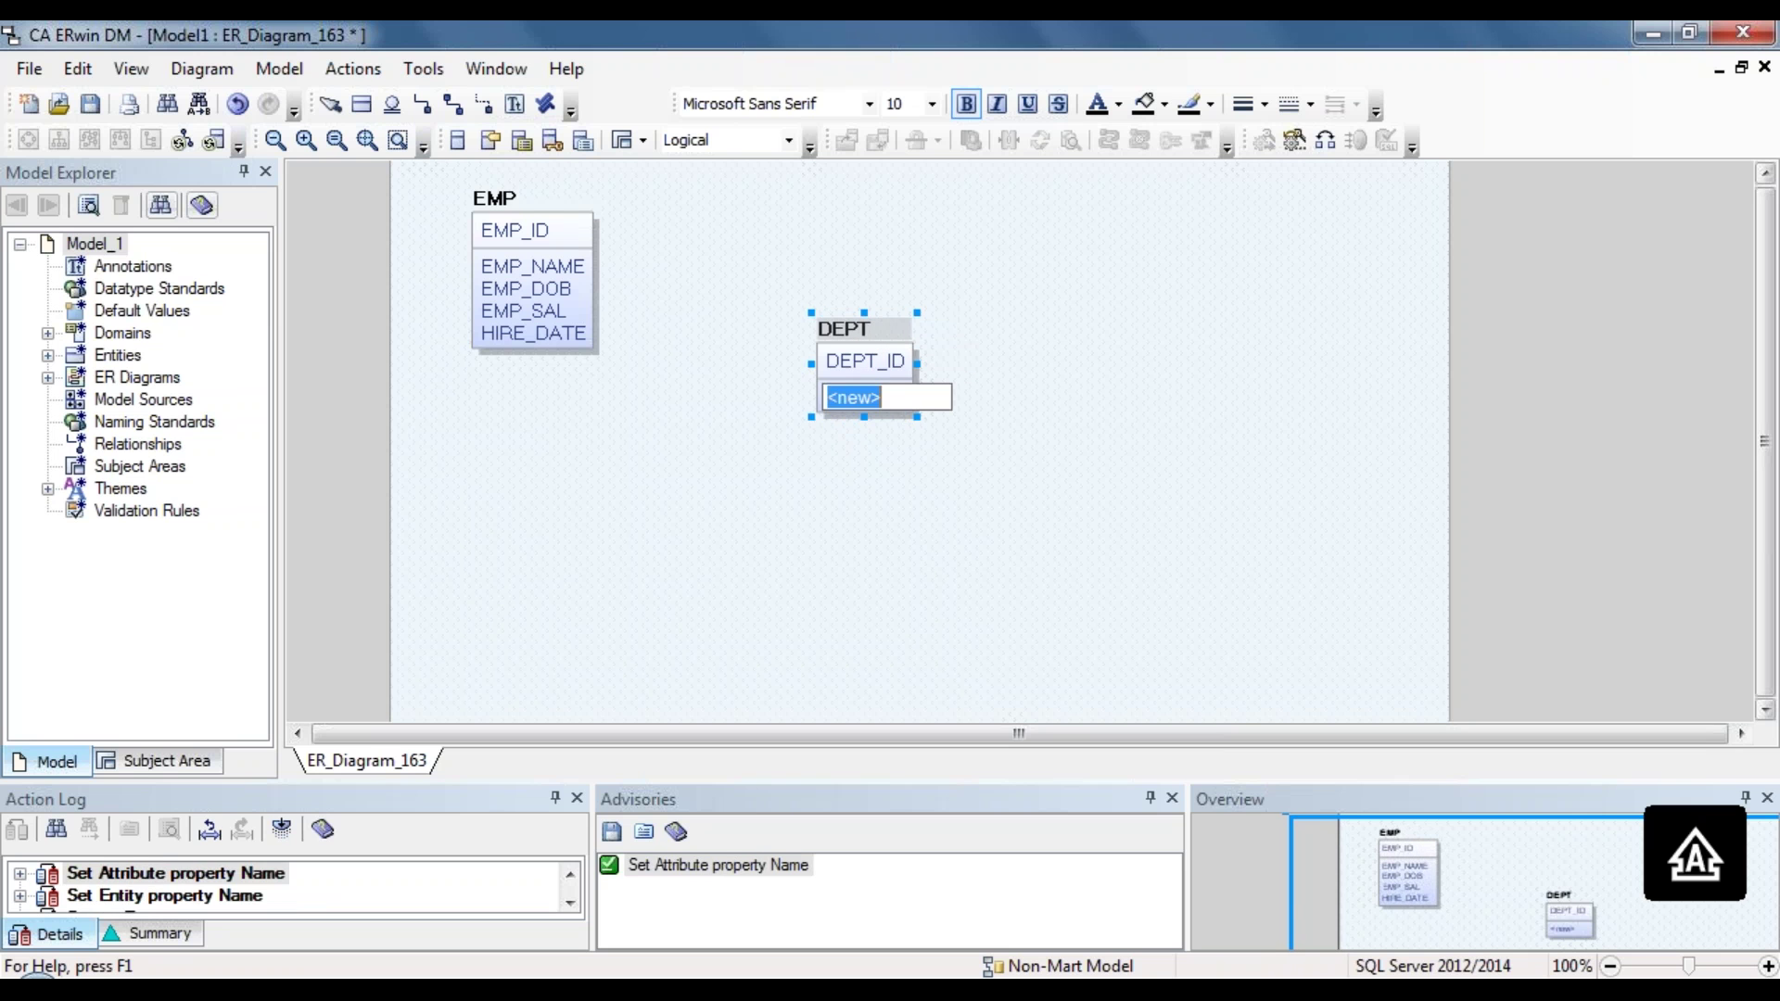
text(DEPTNAME)
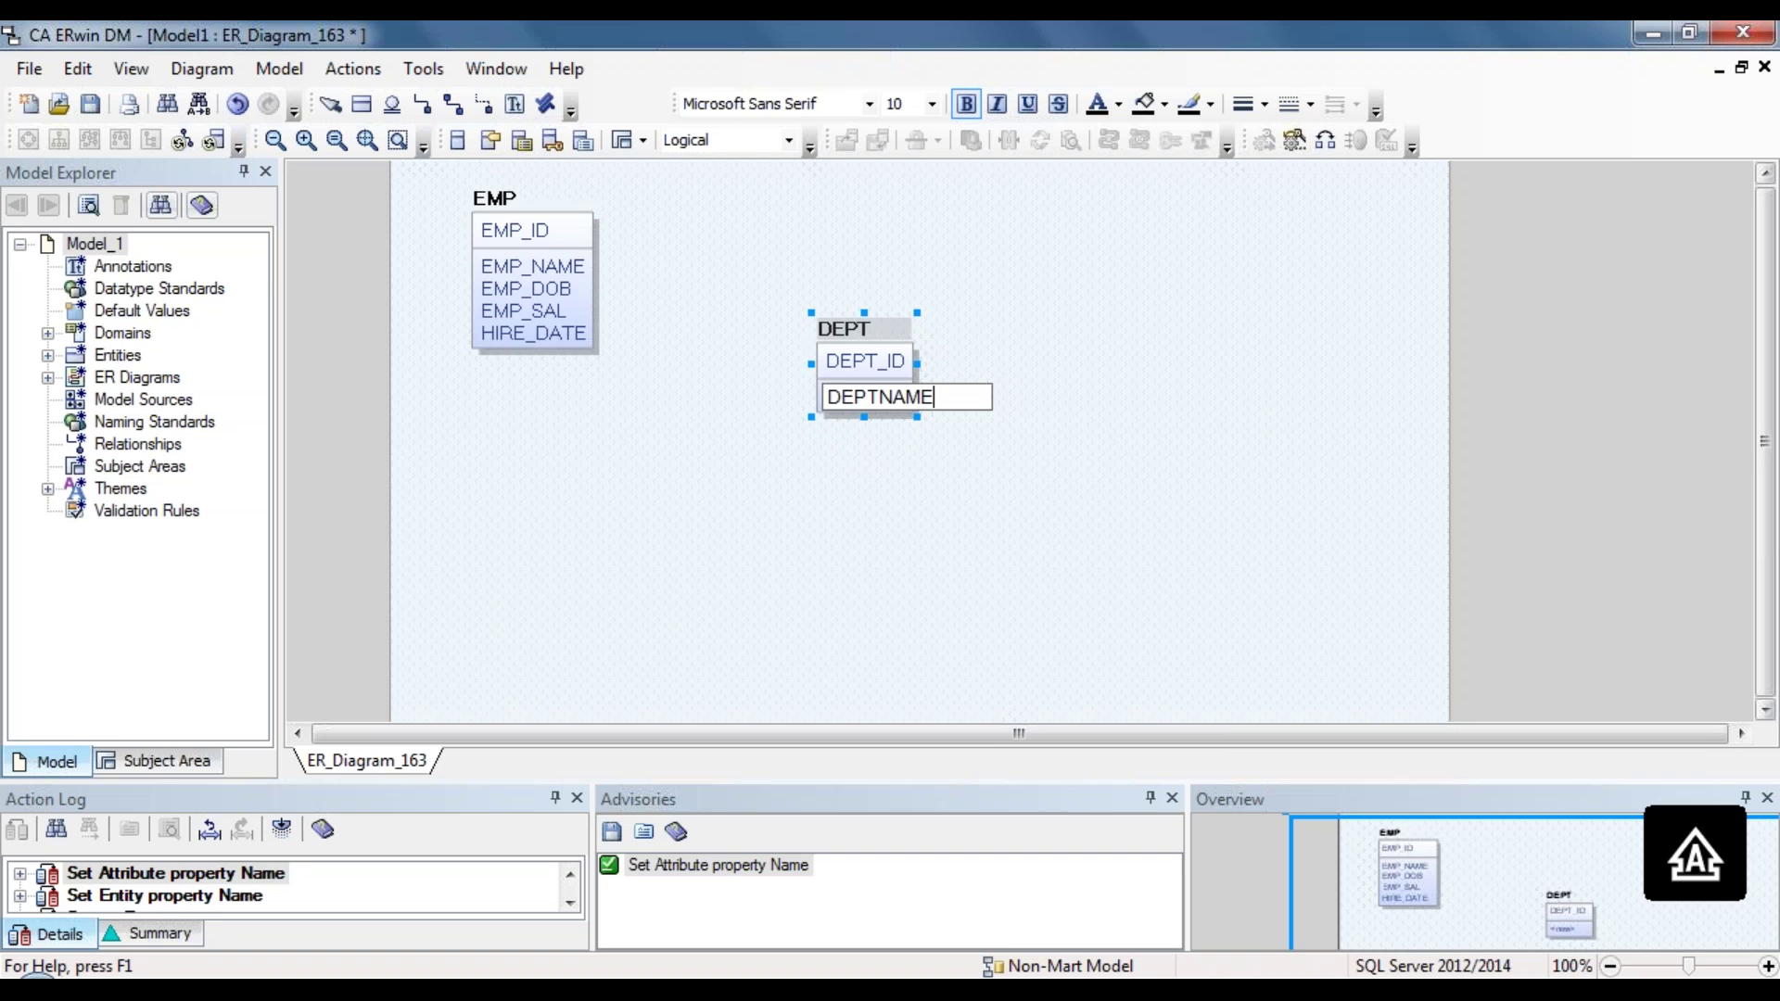
key(Tab)
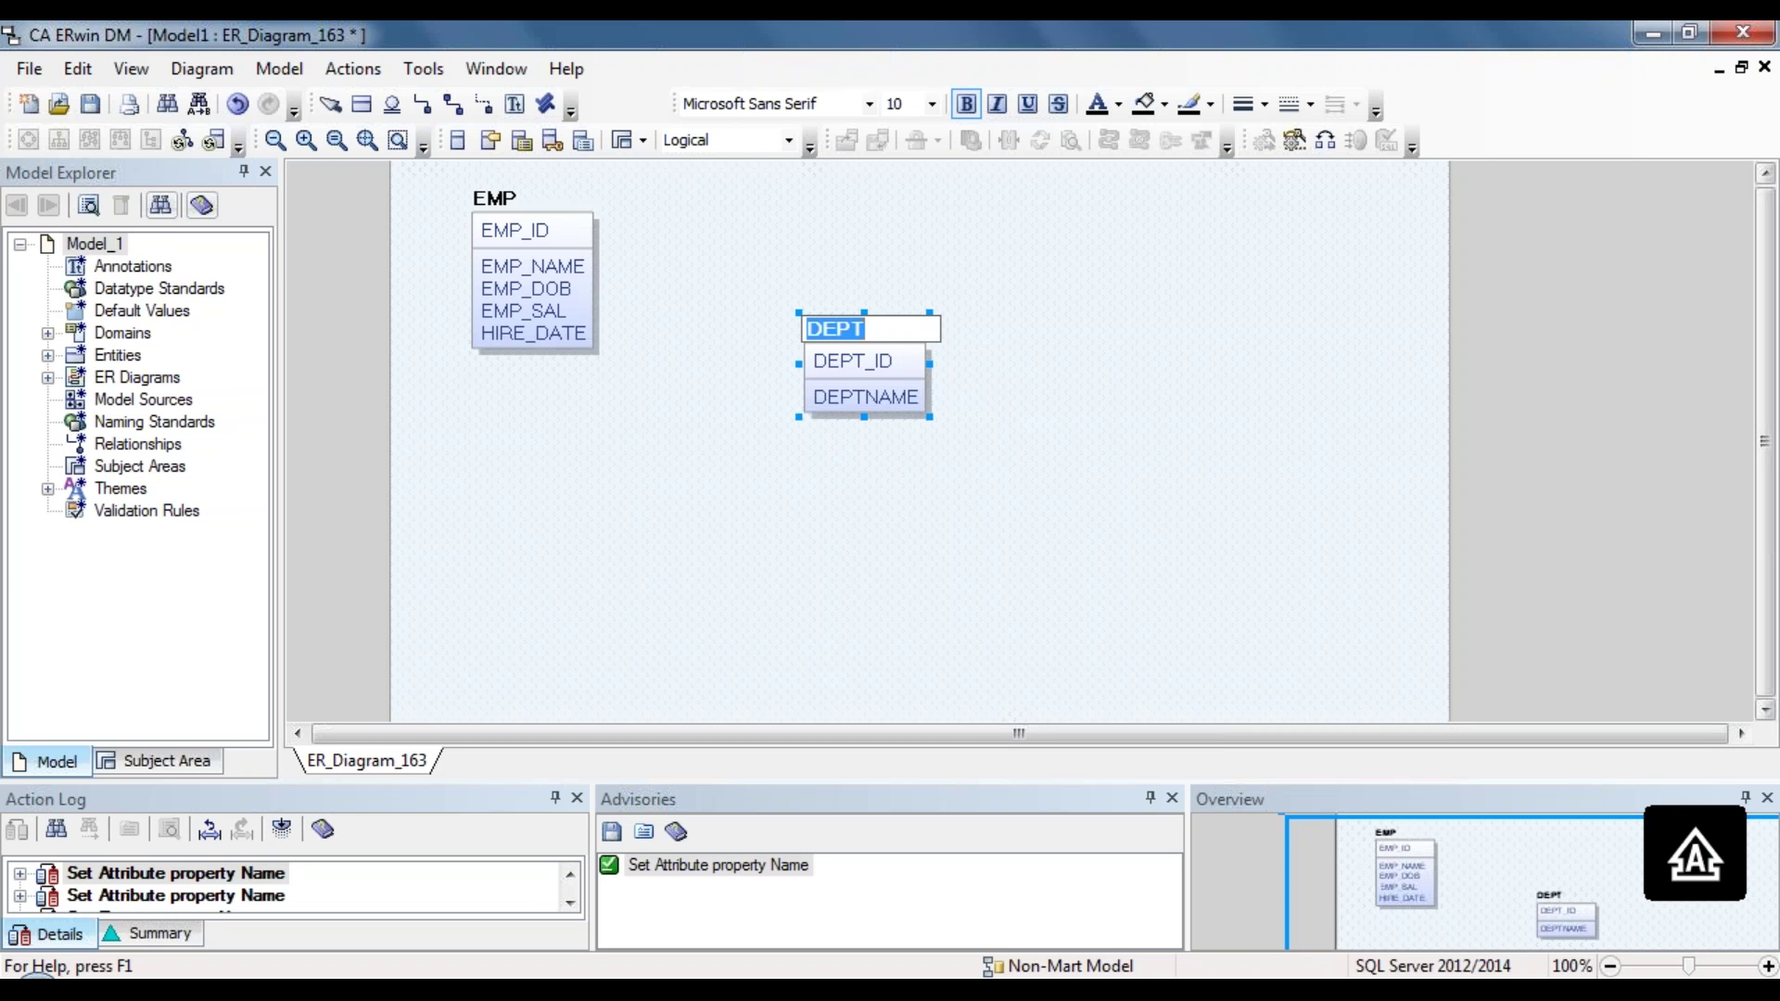
click(905, 399)
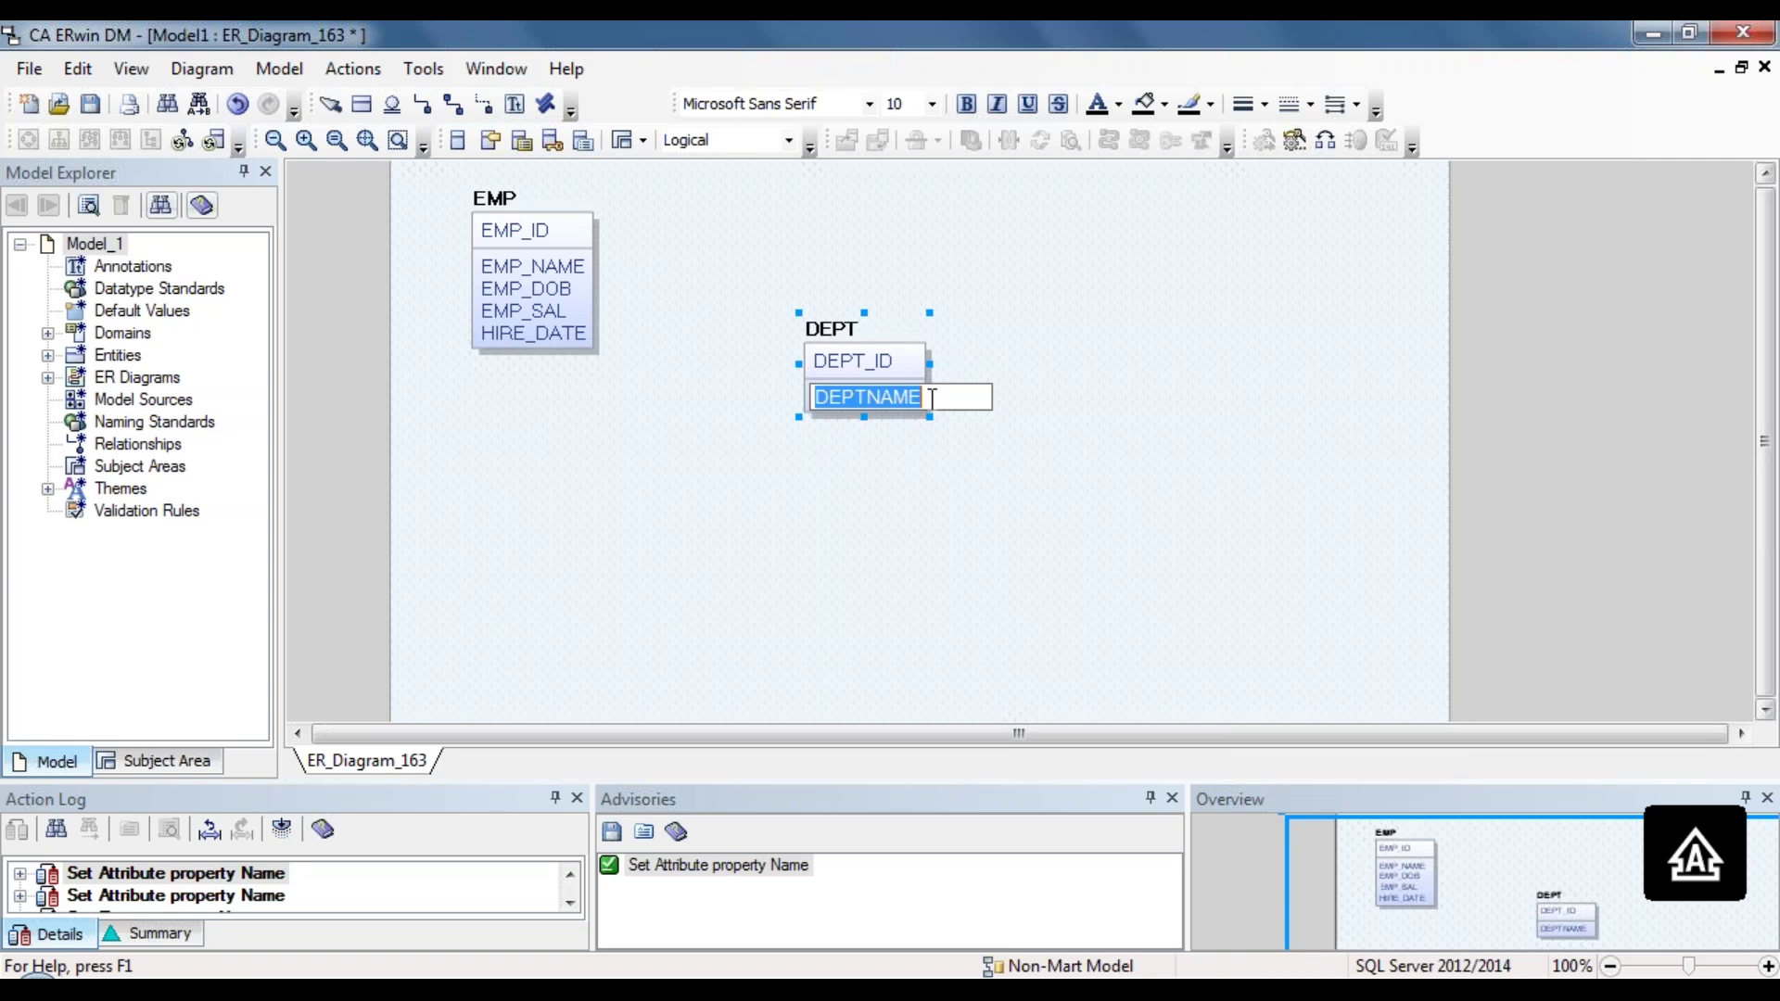
key(Return)
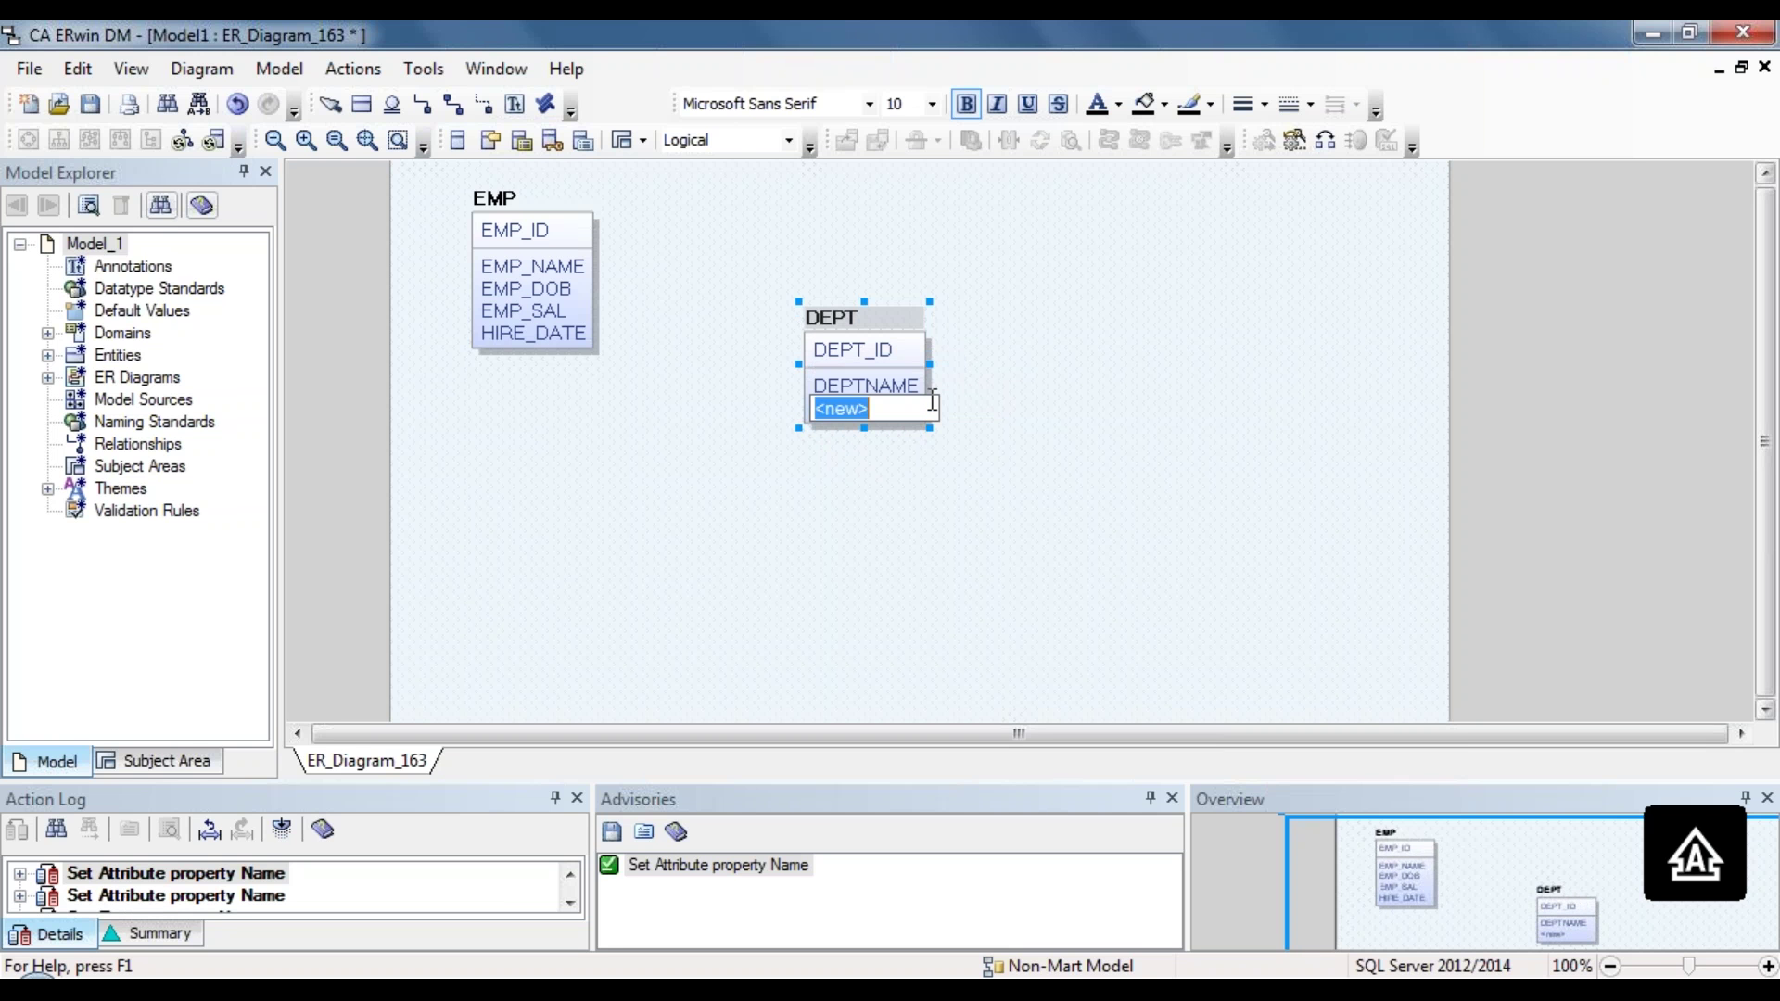
text(DEPTDE)
text(SC)
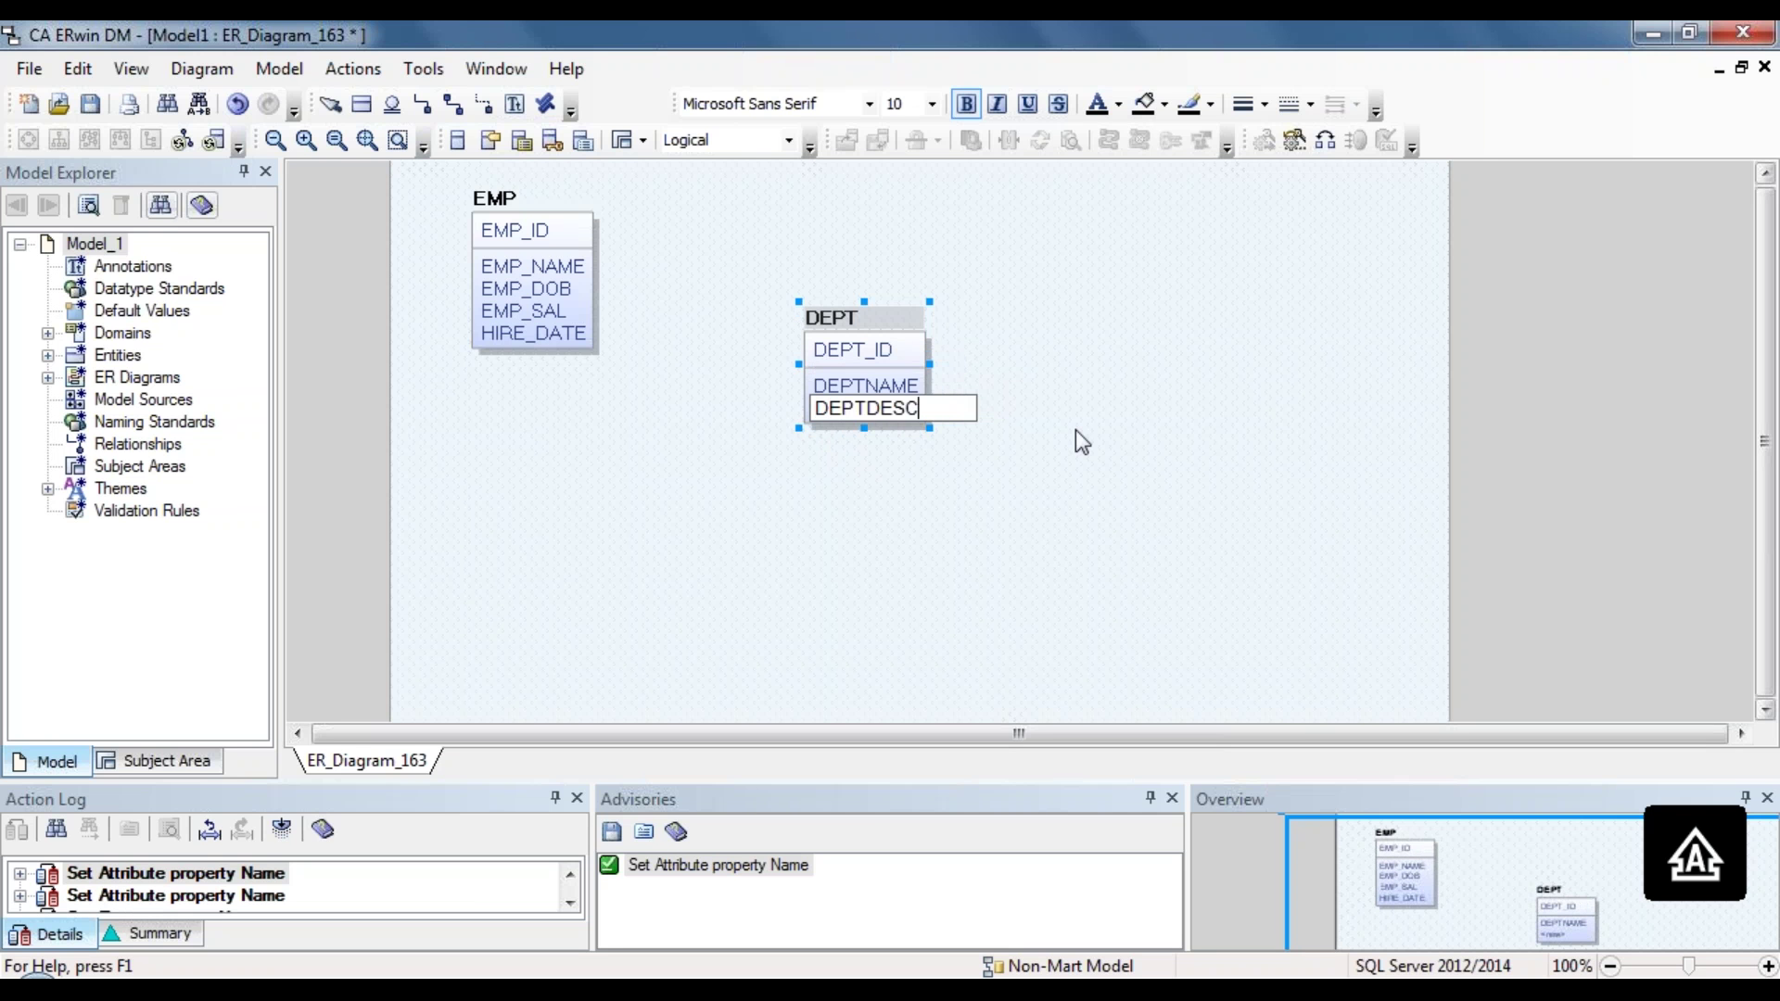
key(Return)
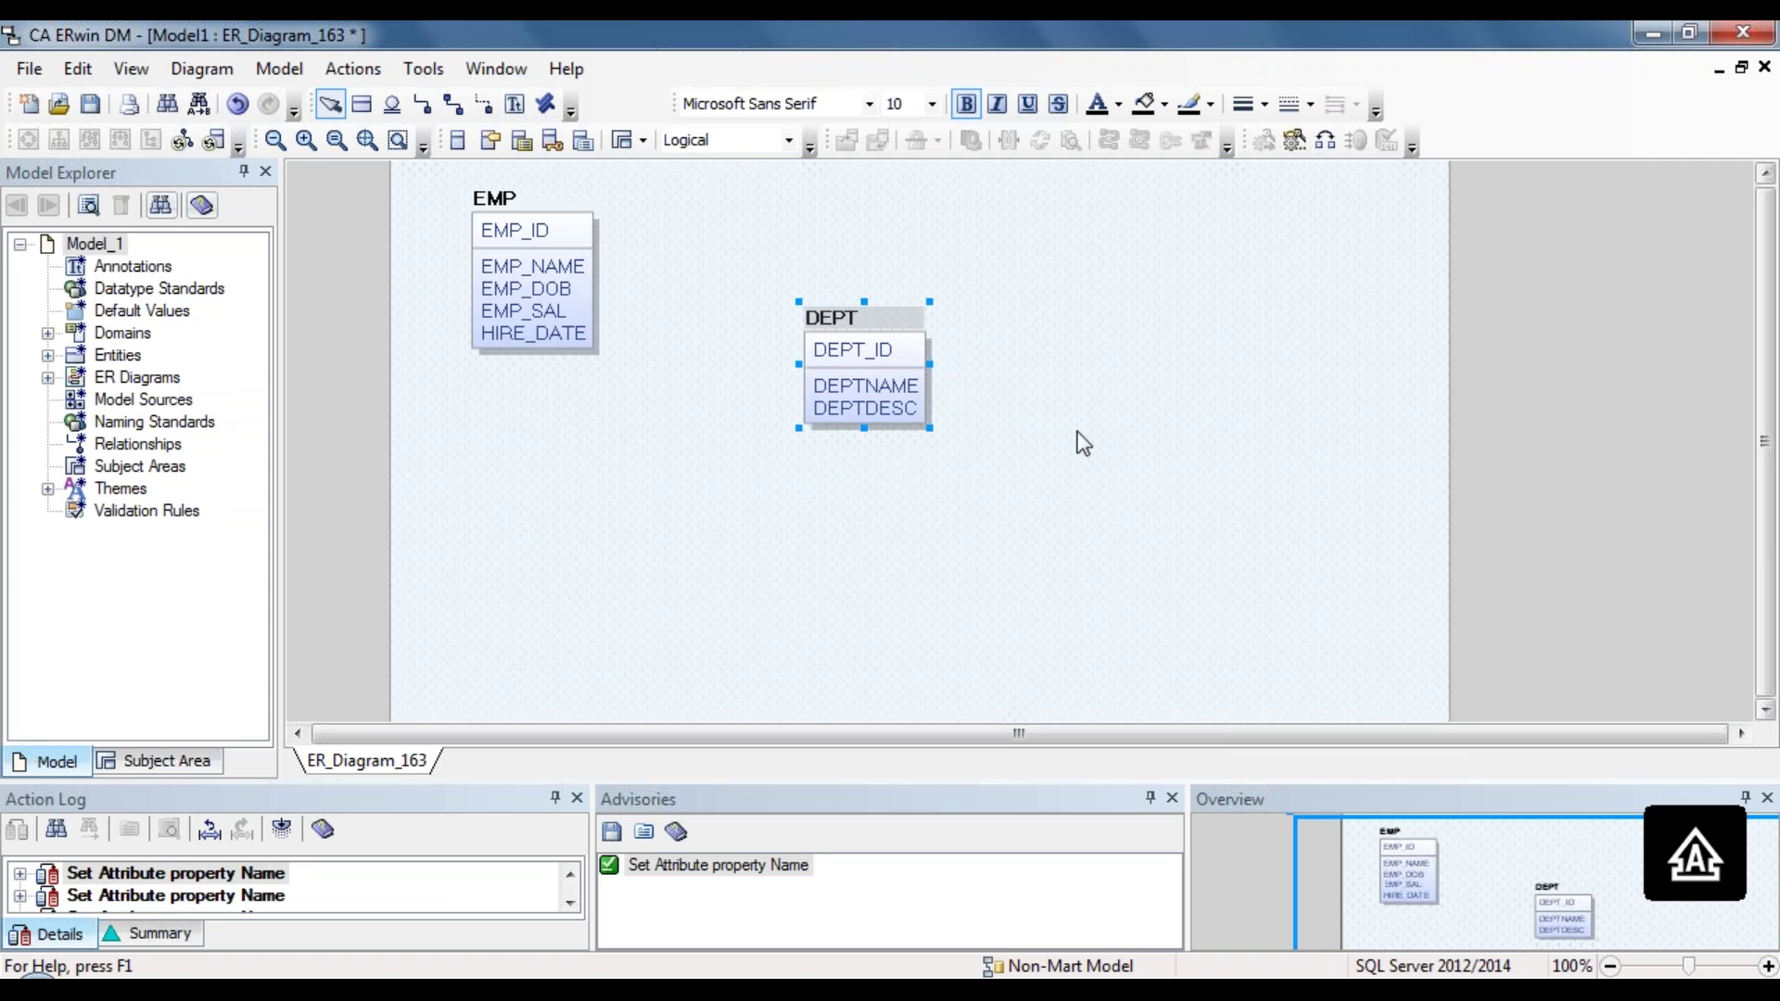
Step: Open the DEPT entity's attribute properties and set the logical data type of DEPT_ID to INTEGER
right_click(885, 400)
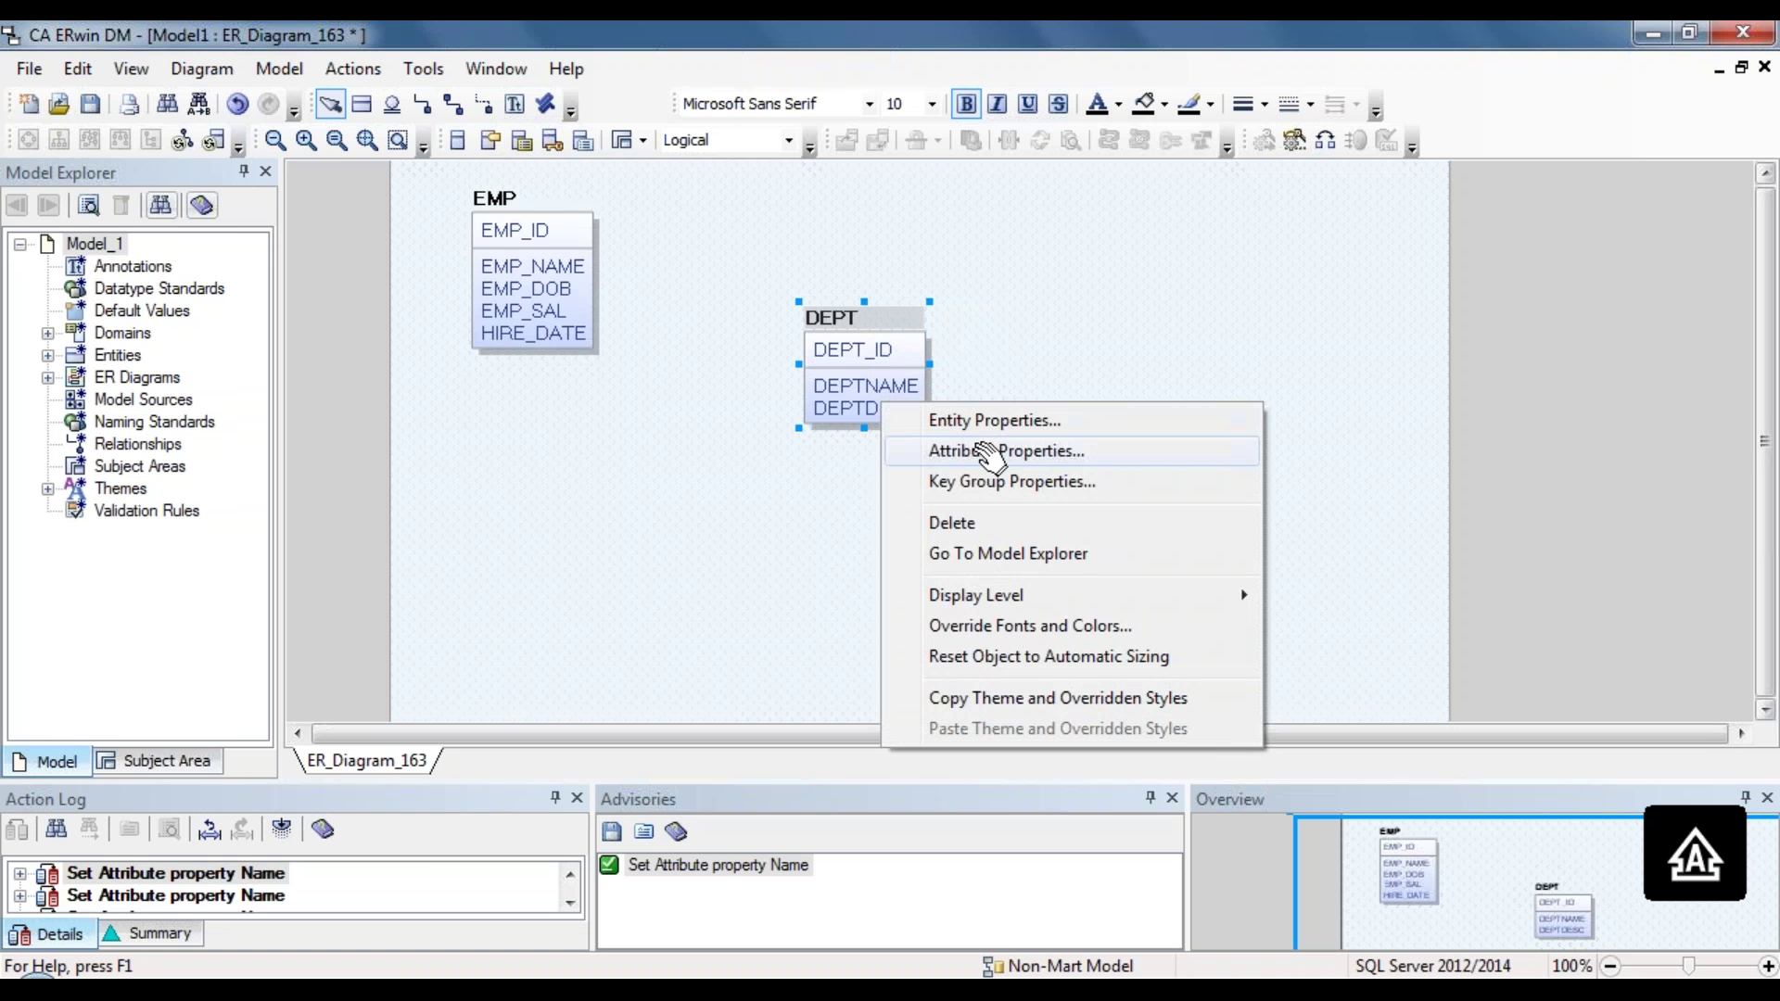
click(989, 453)
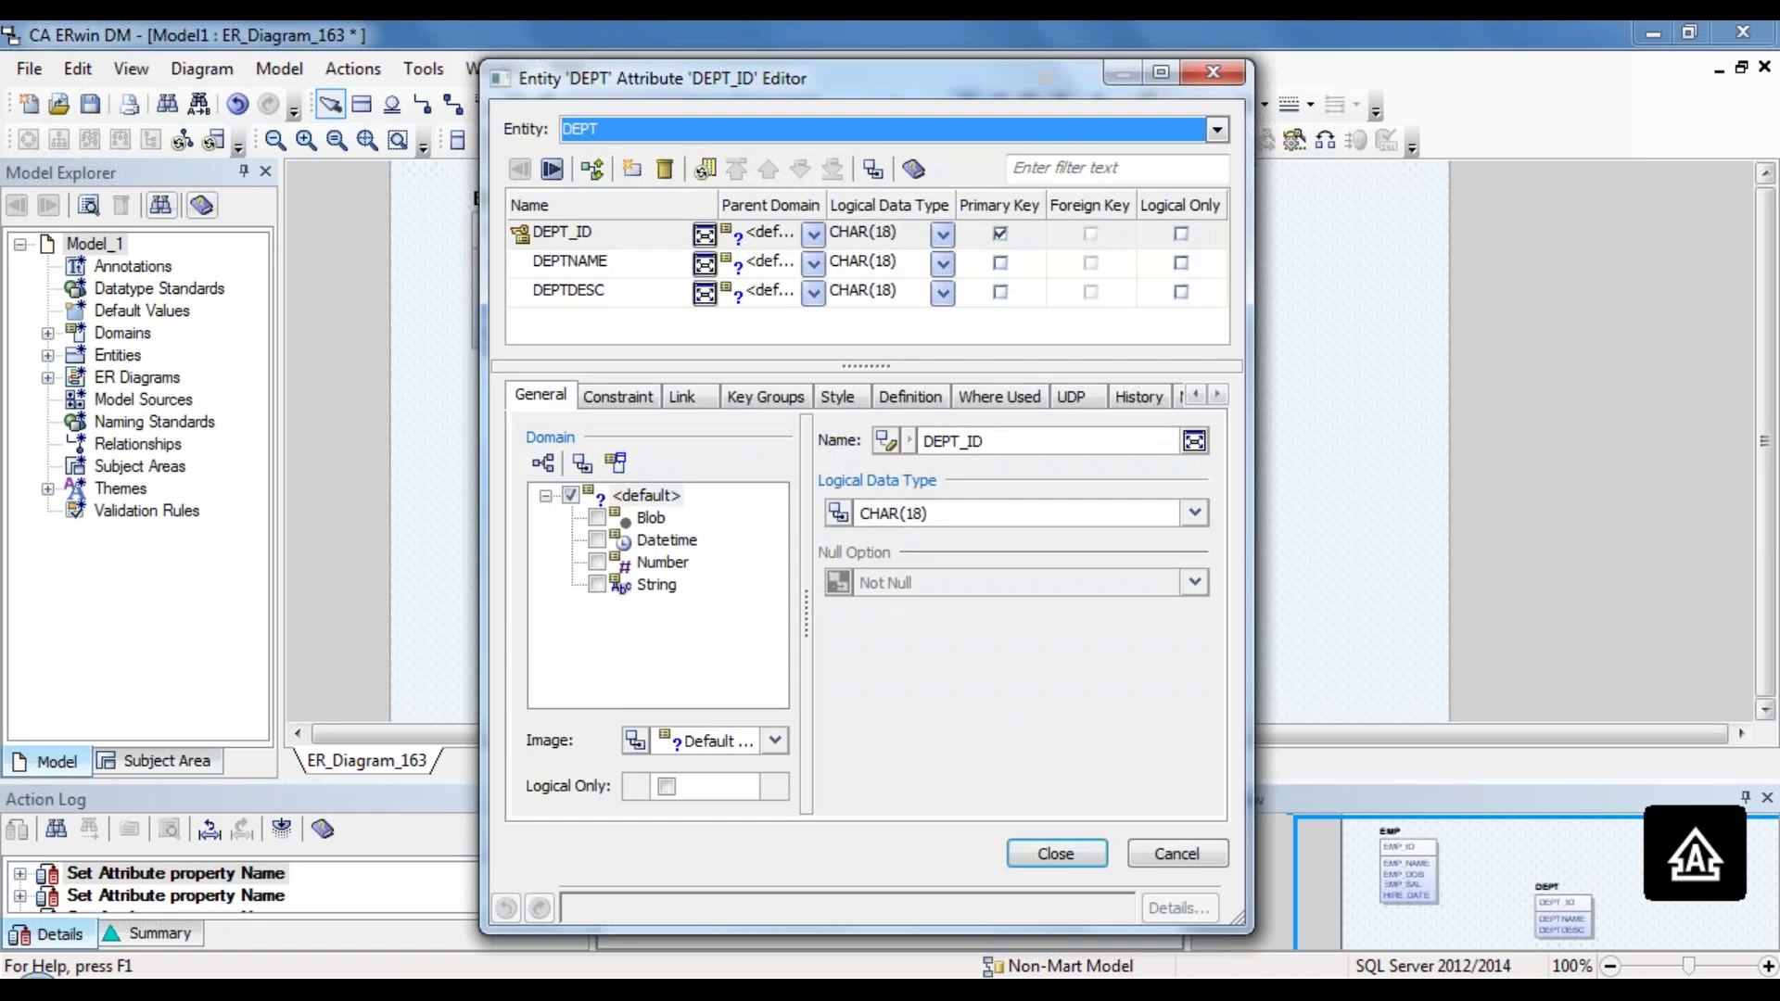
click(944, 237)
drag(942, 271, 949, 350)
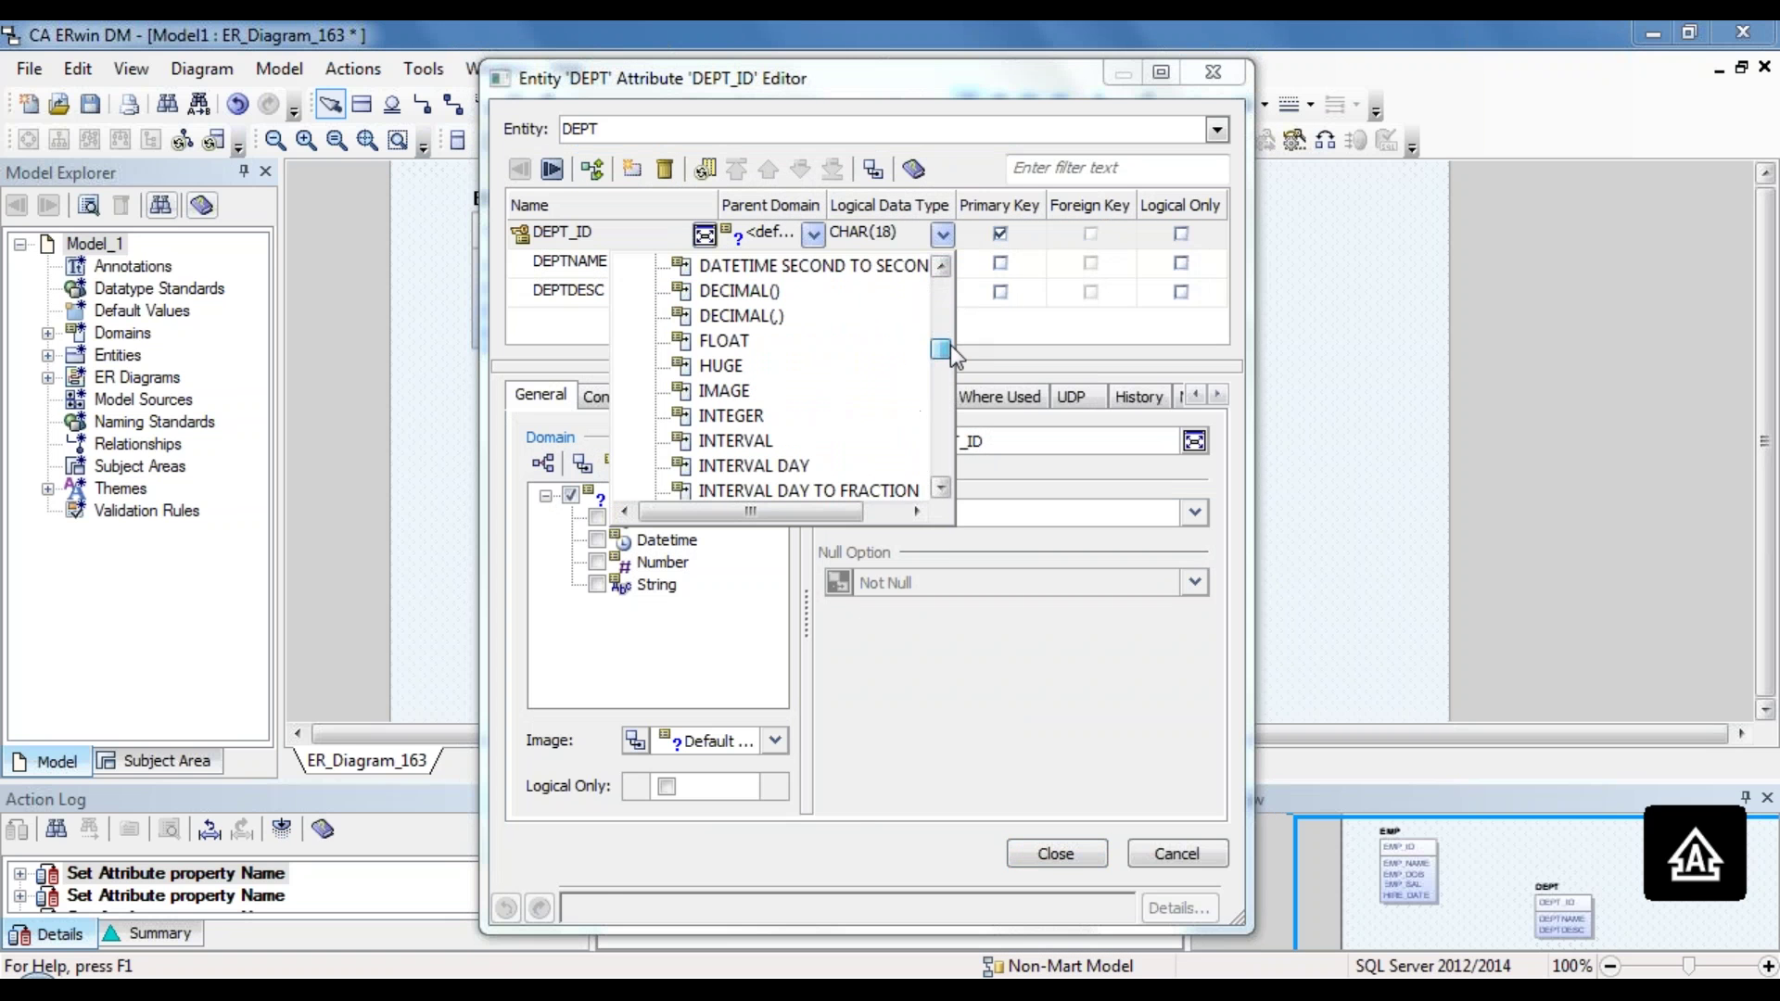
click(749, 413)
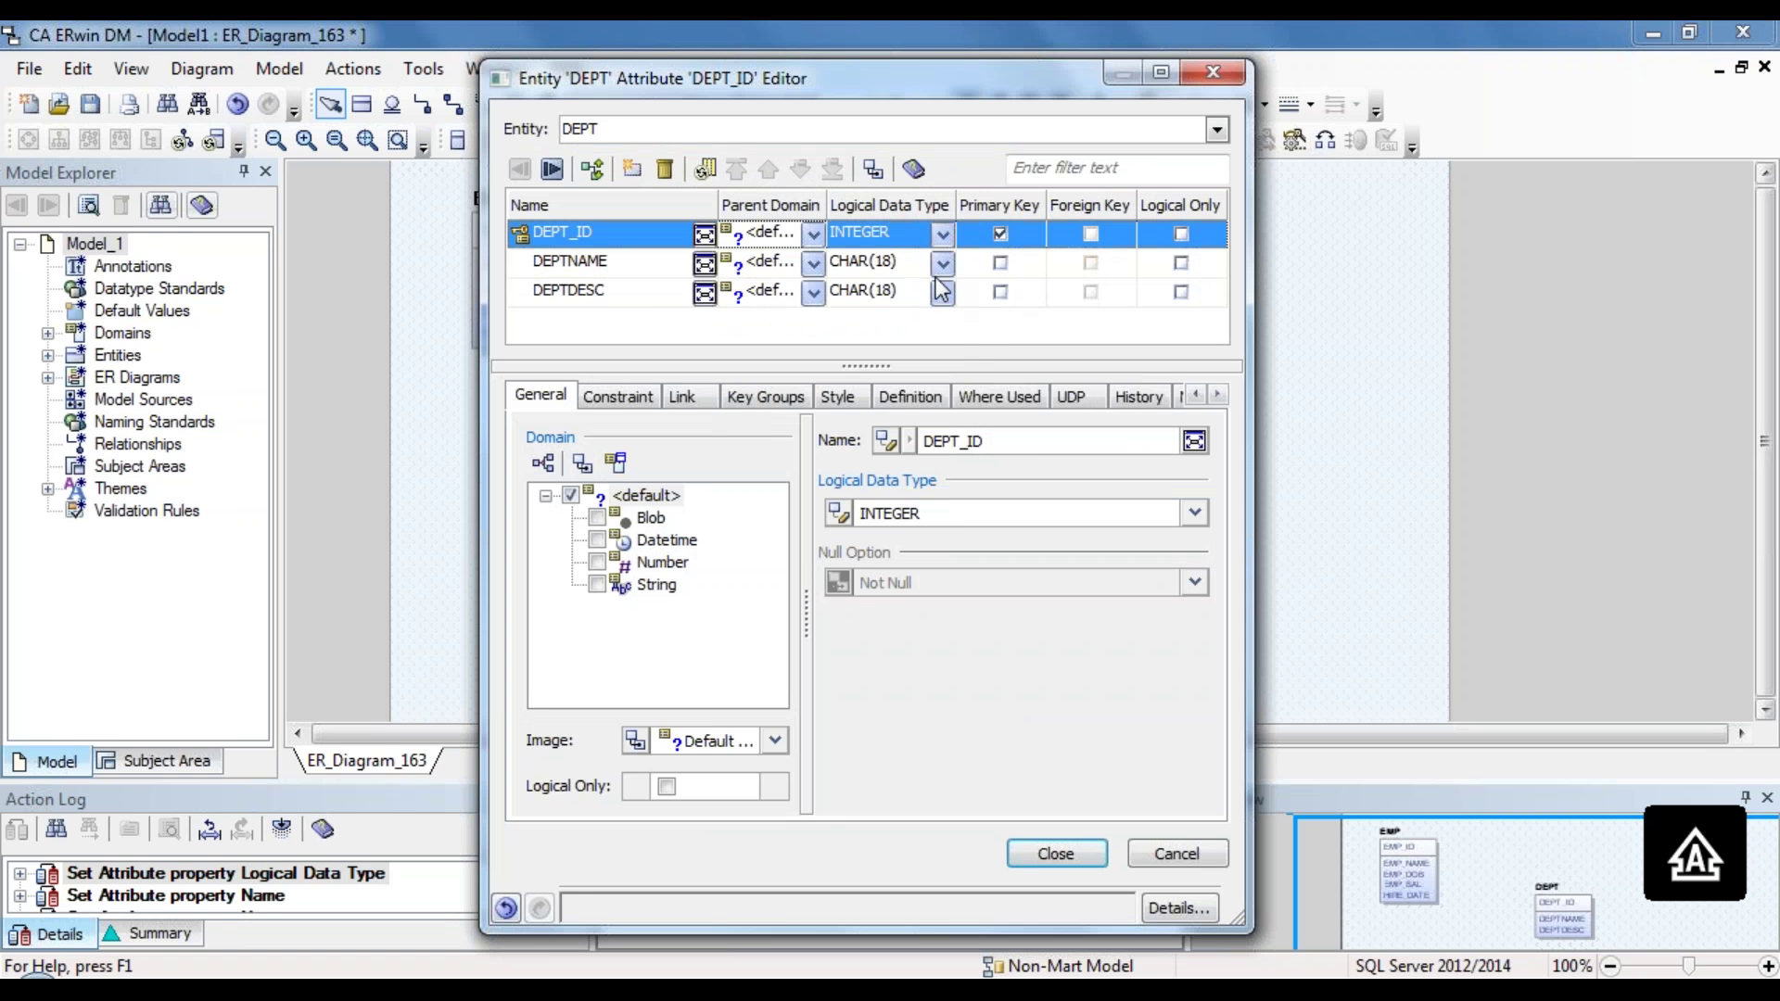
Step: Set the logical data type of the DEPTNAME attribute to VARCHAR(20)
click(896, 261)
text(VA)
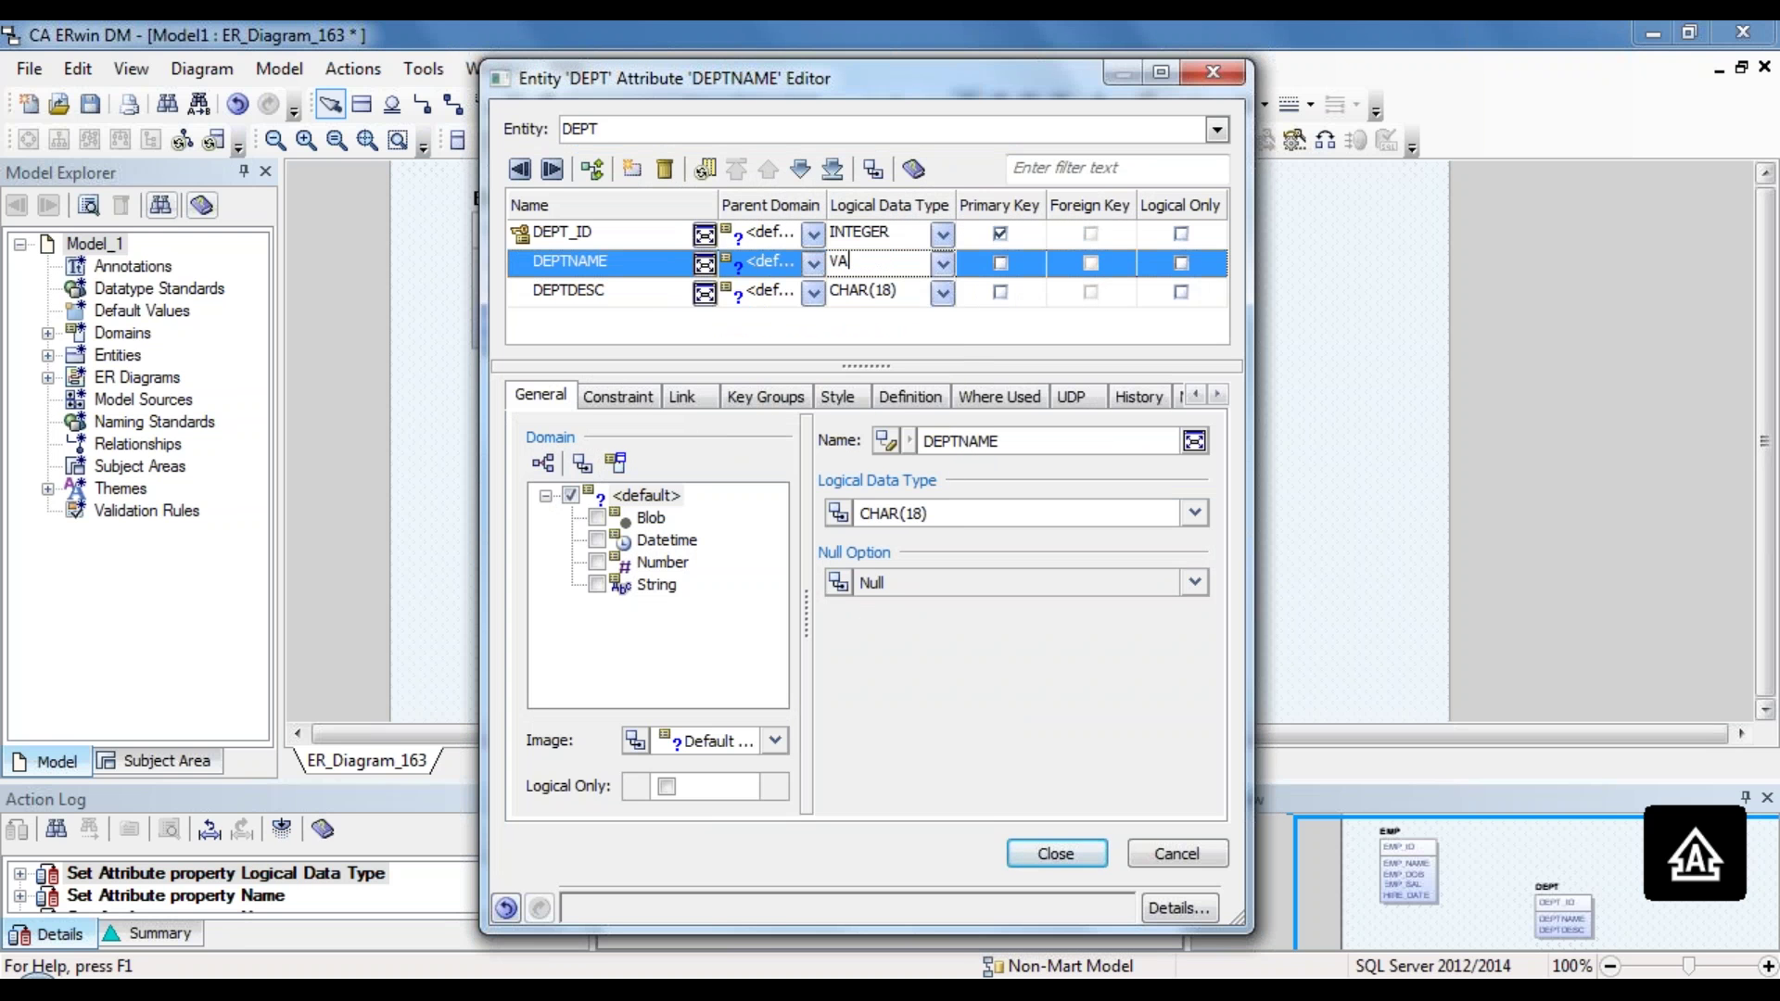
text(R)
key(BackSpace)
key(BackSpace)
key(BackSpace)
click(943, 263)
click(799, 445)
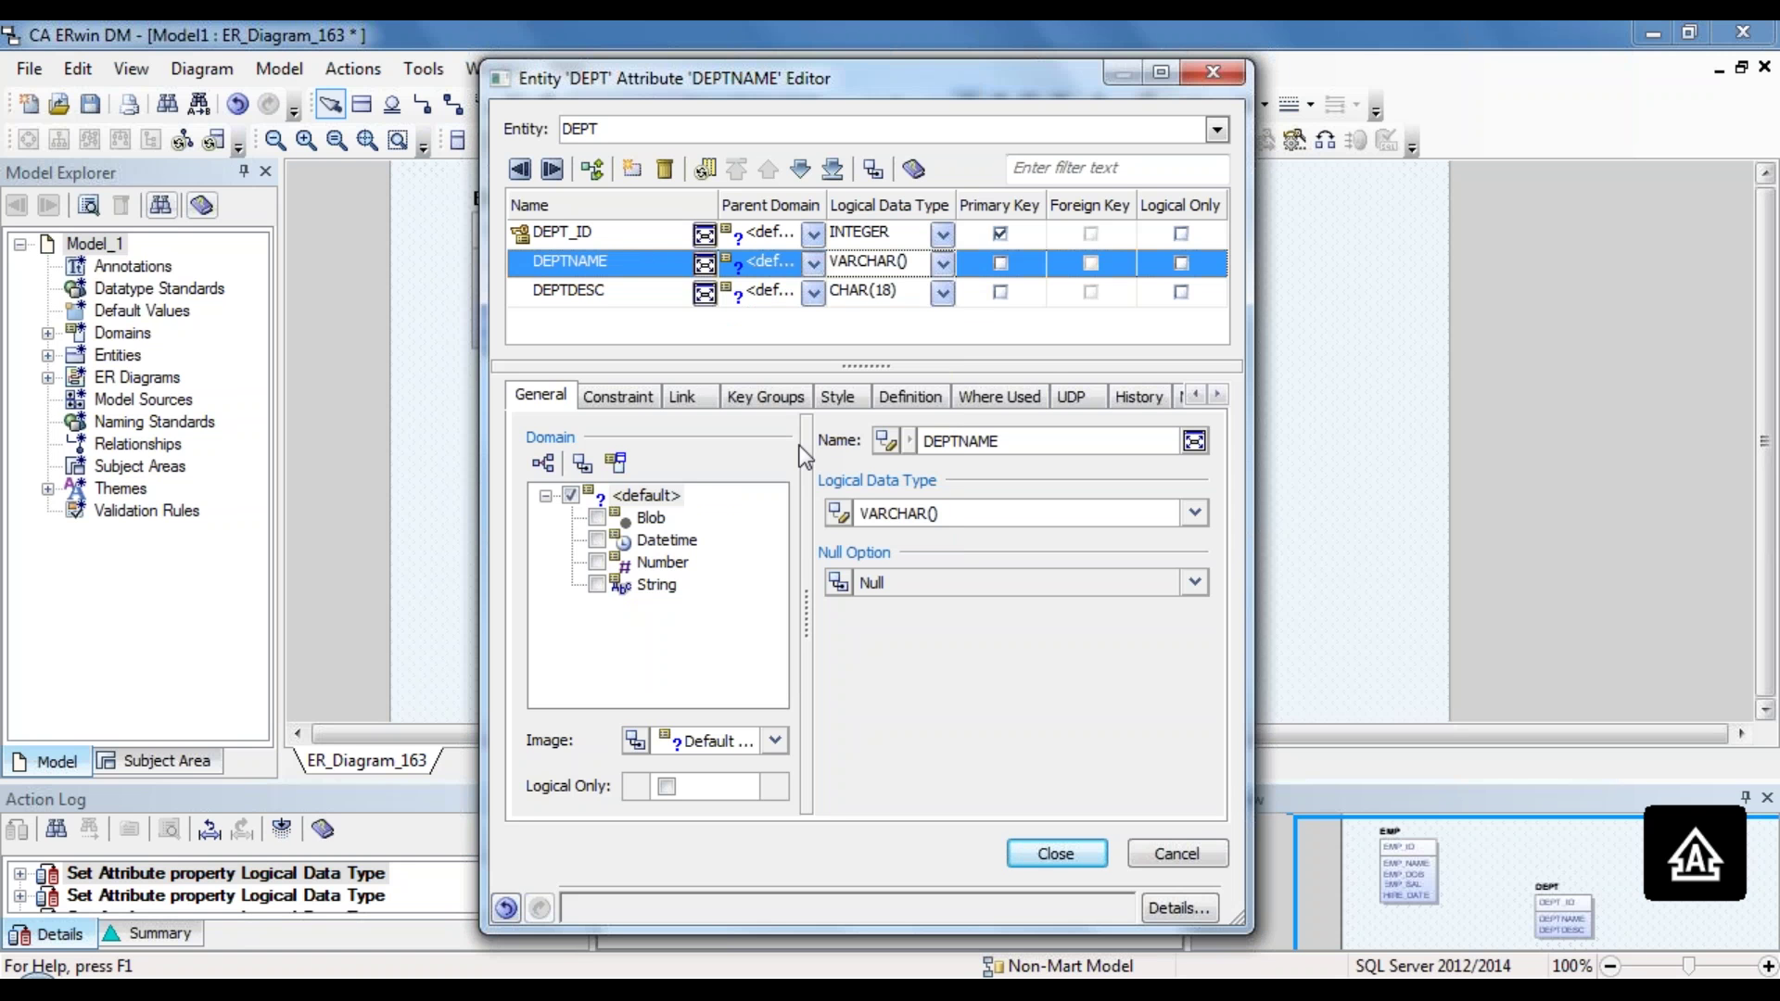
text(20)
Step: Set the logical data type of the DEPTDESC attribute to VARCHAR(100) and close the attribute editor
click(942, 293)
key(v)
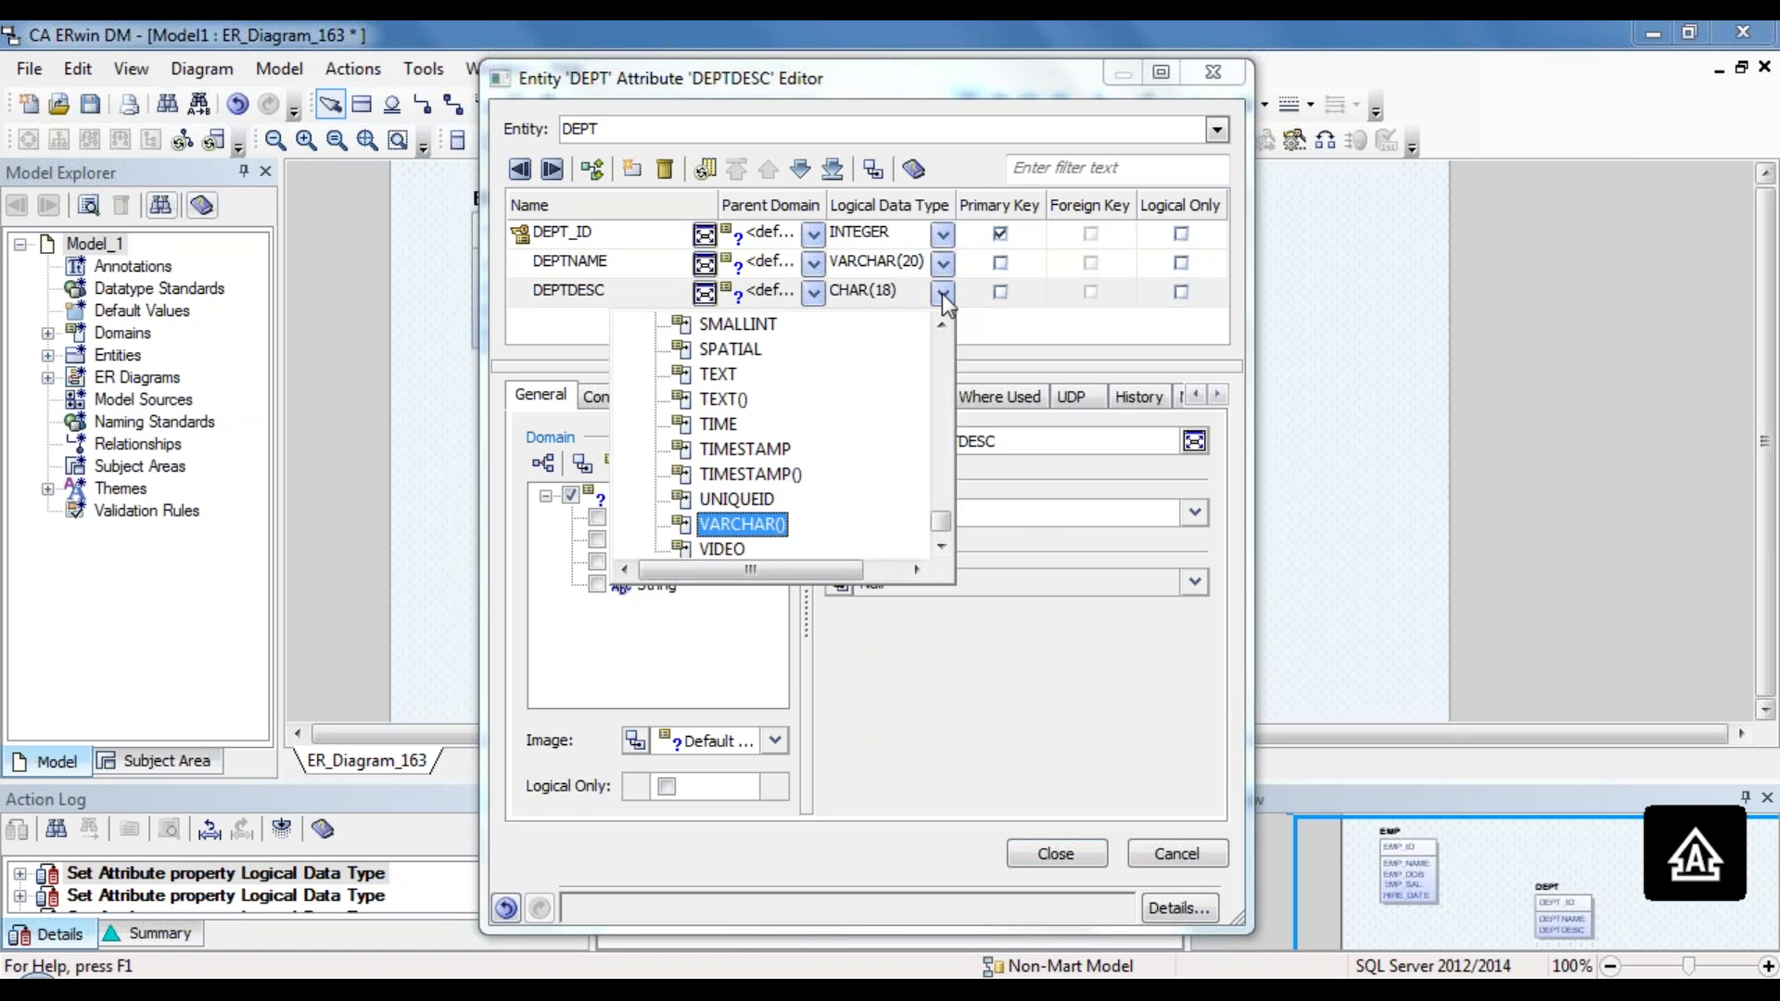
click(732, 525)
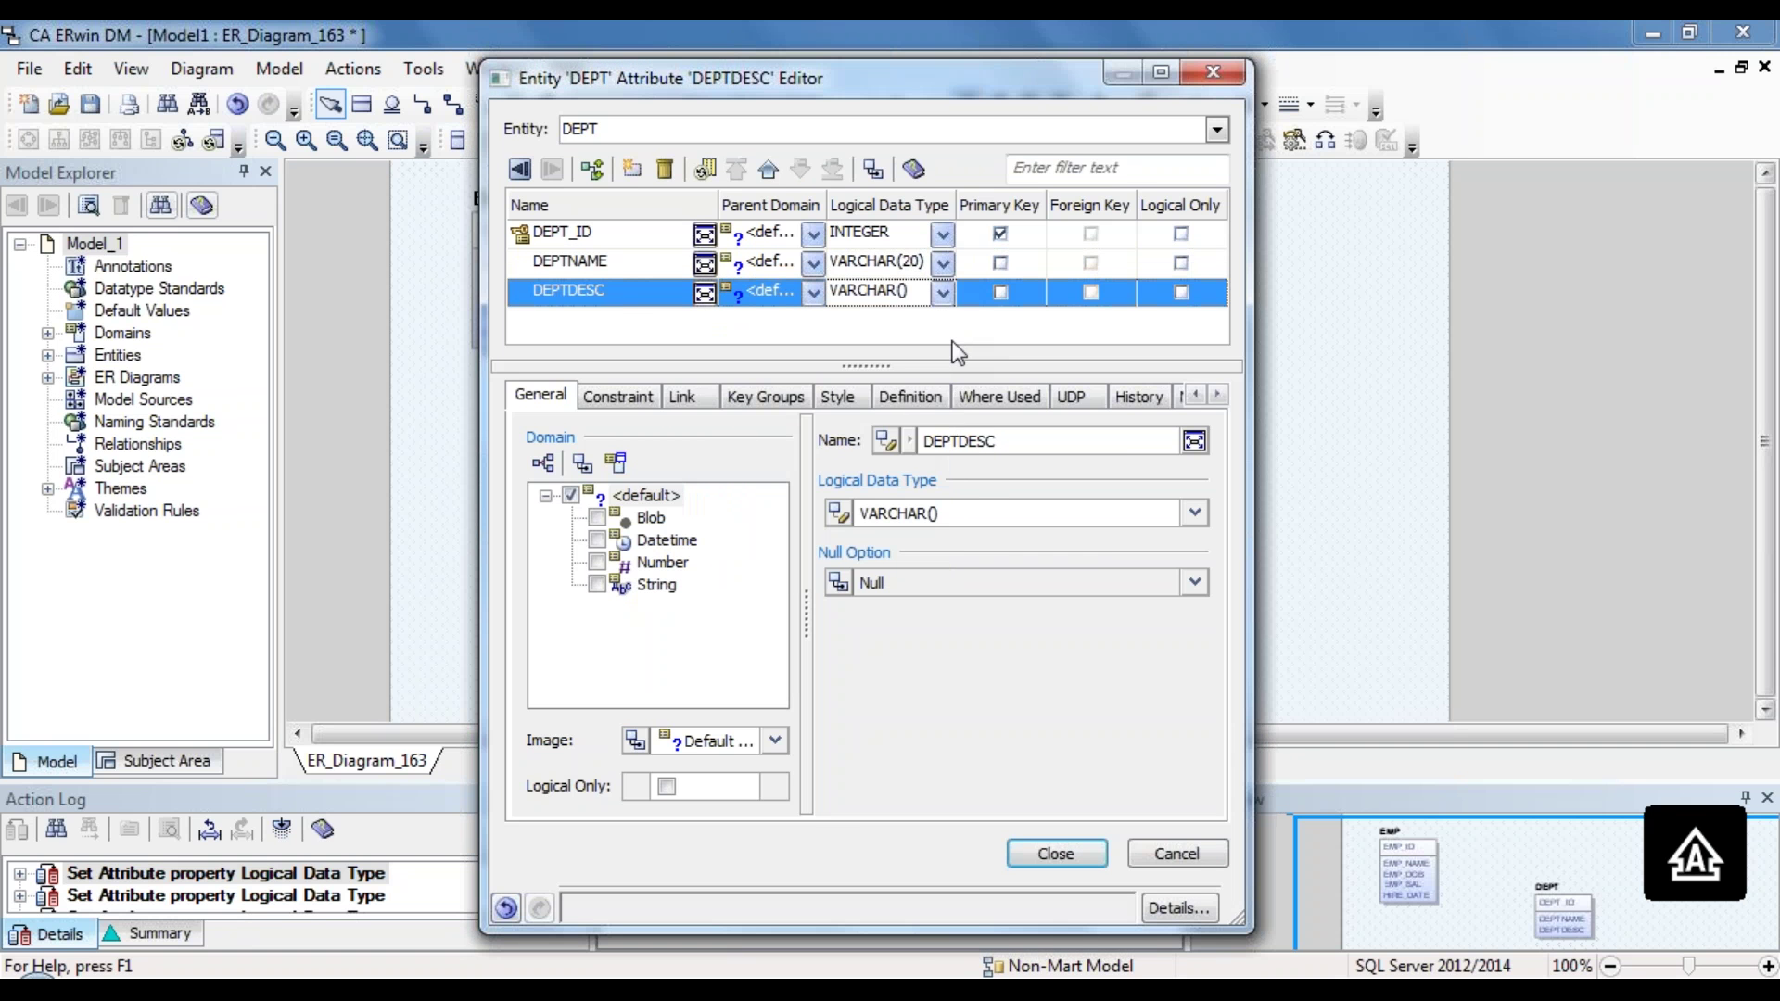
text(100)
click(588, 232)
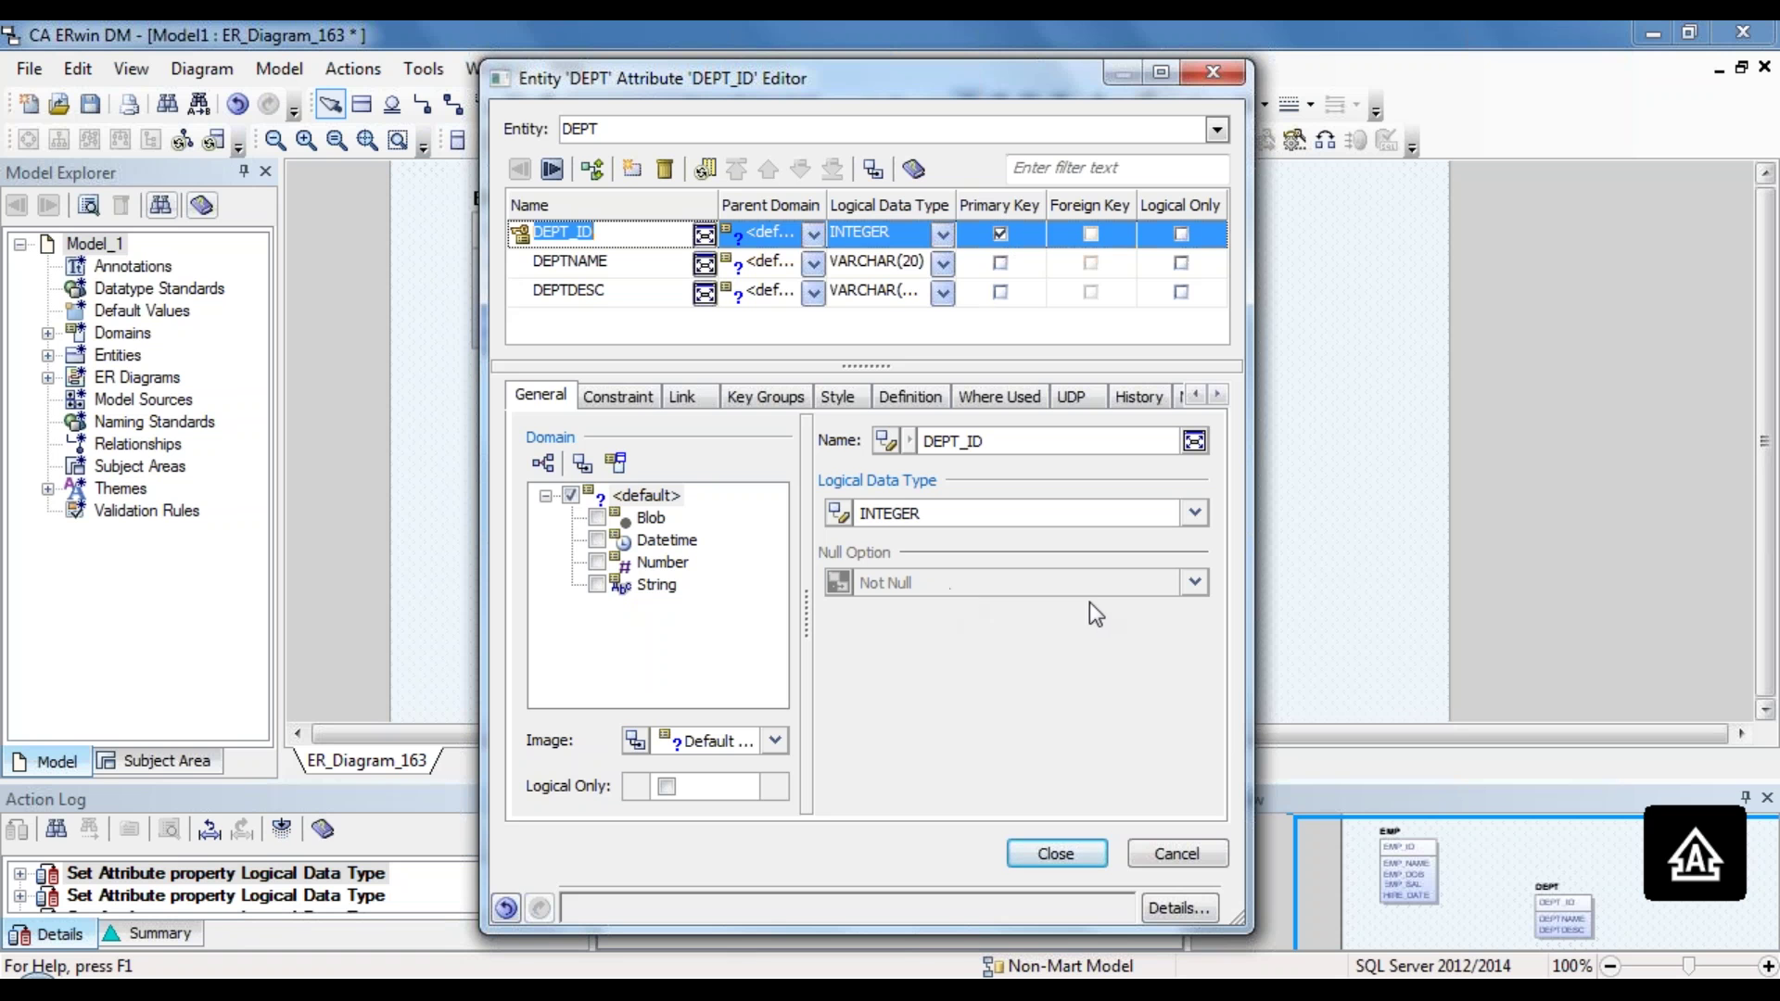
click(586, 261)
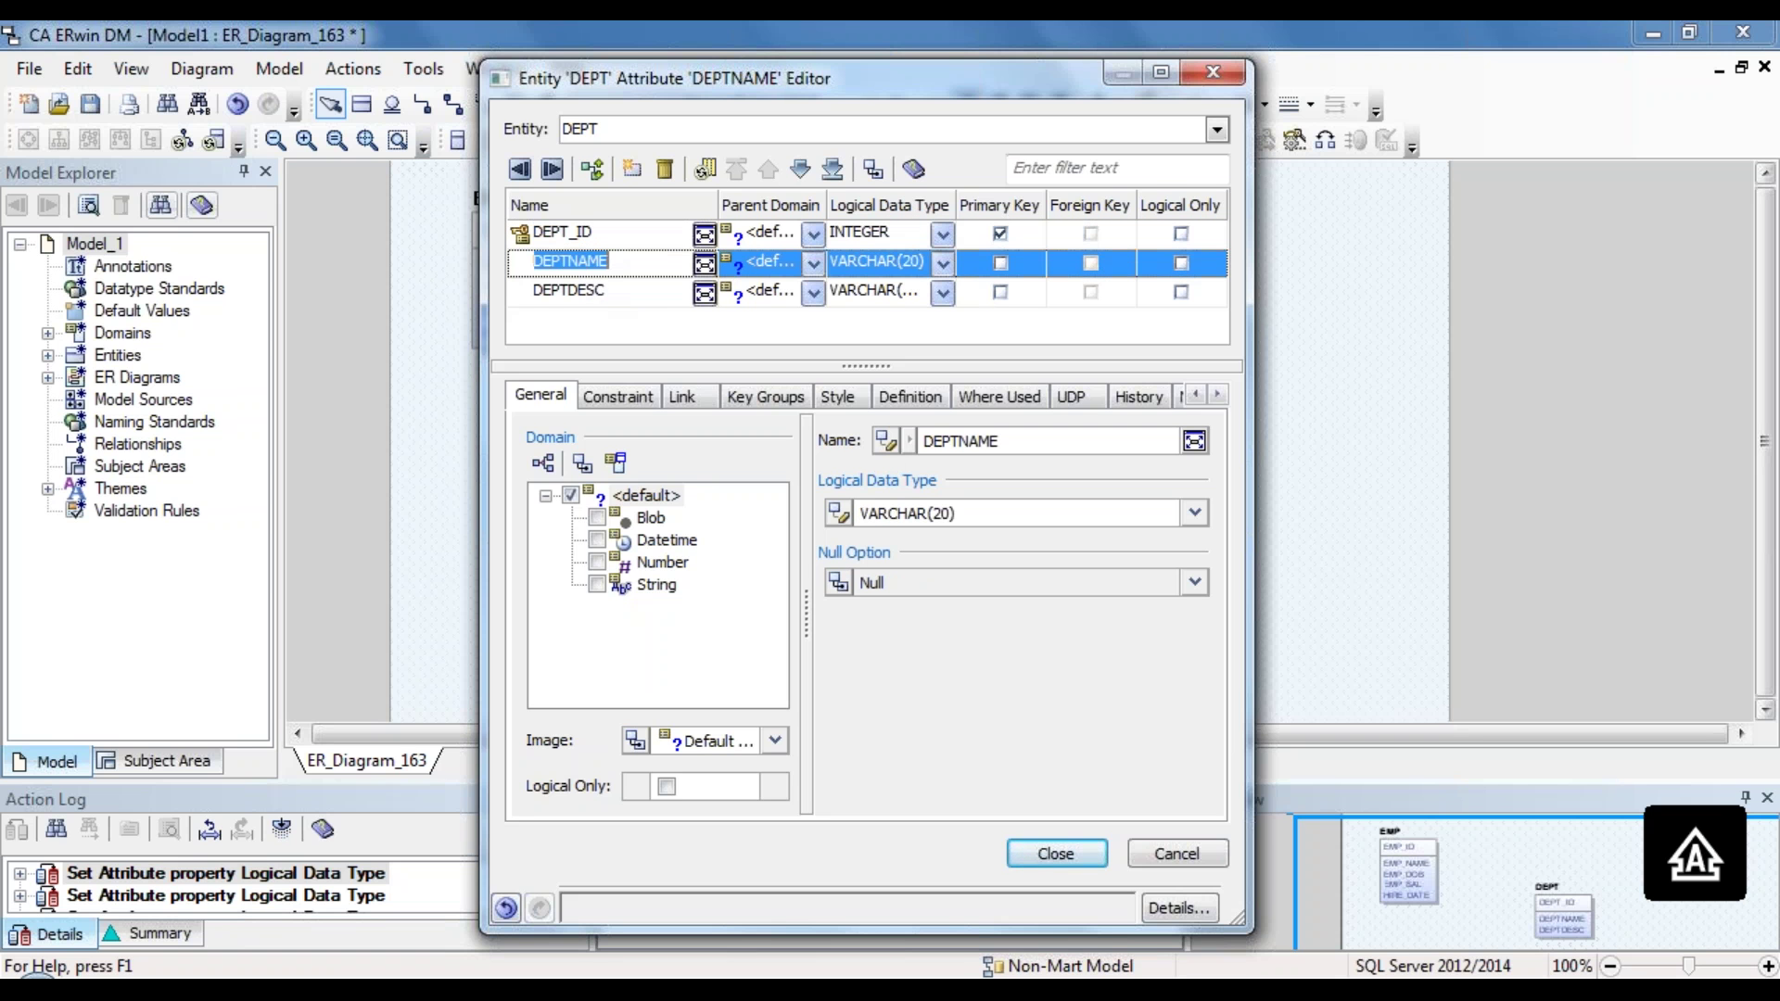
key(Down)
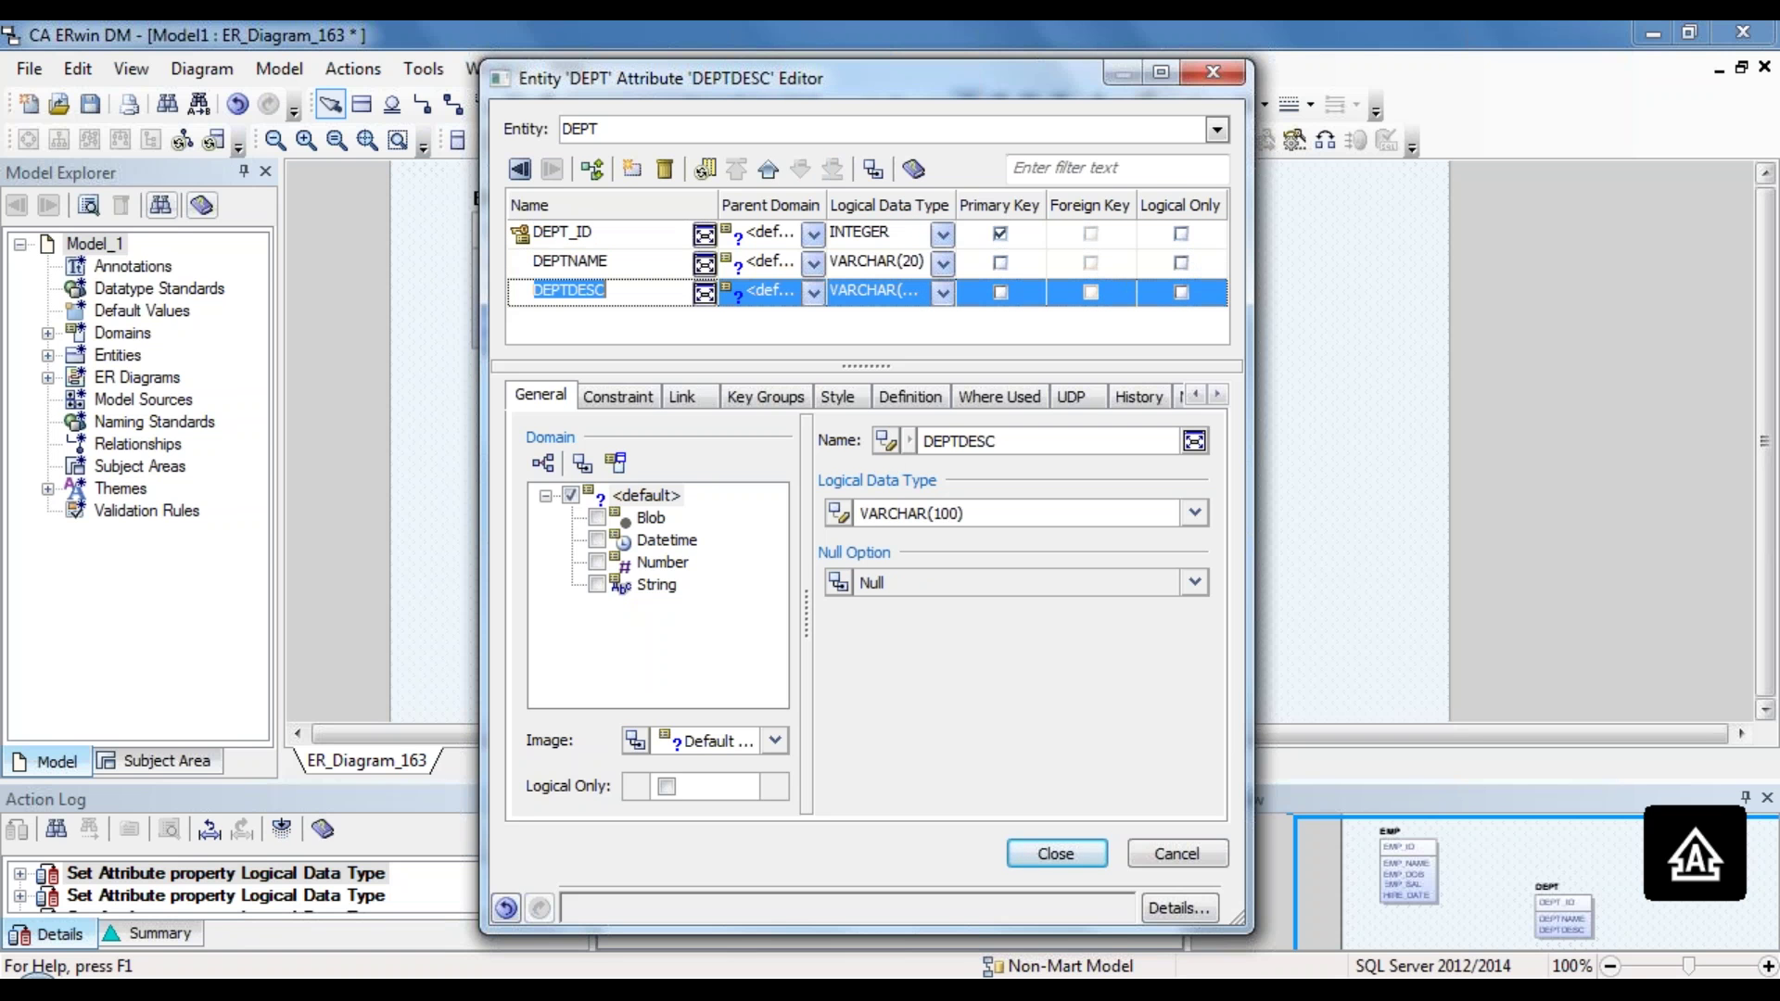
click(1055, 854)
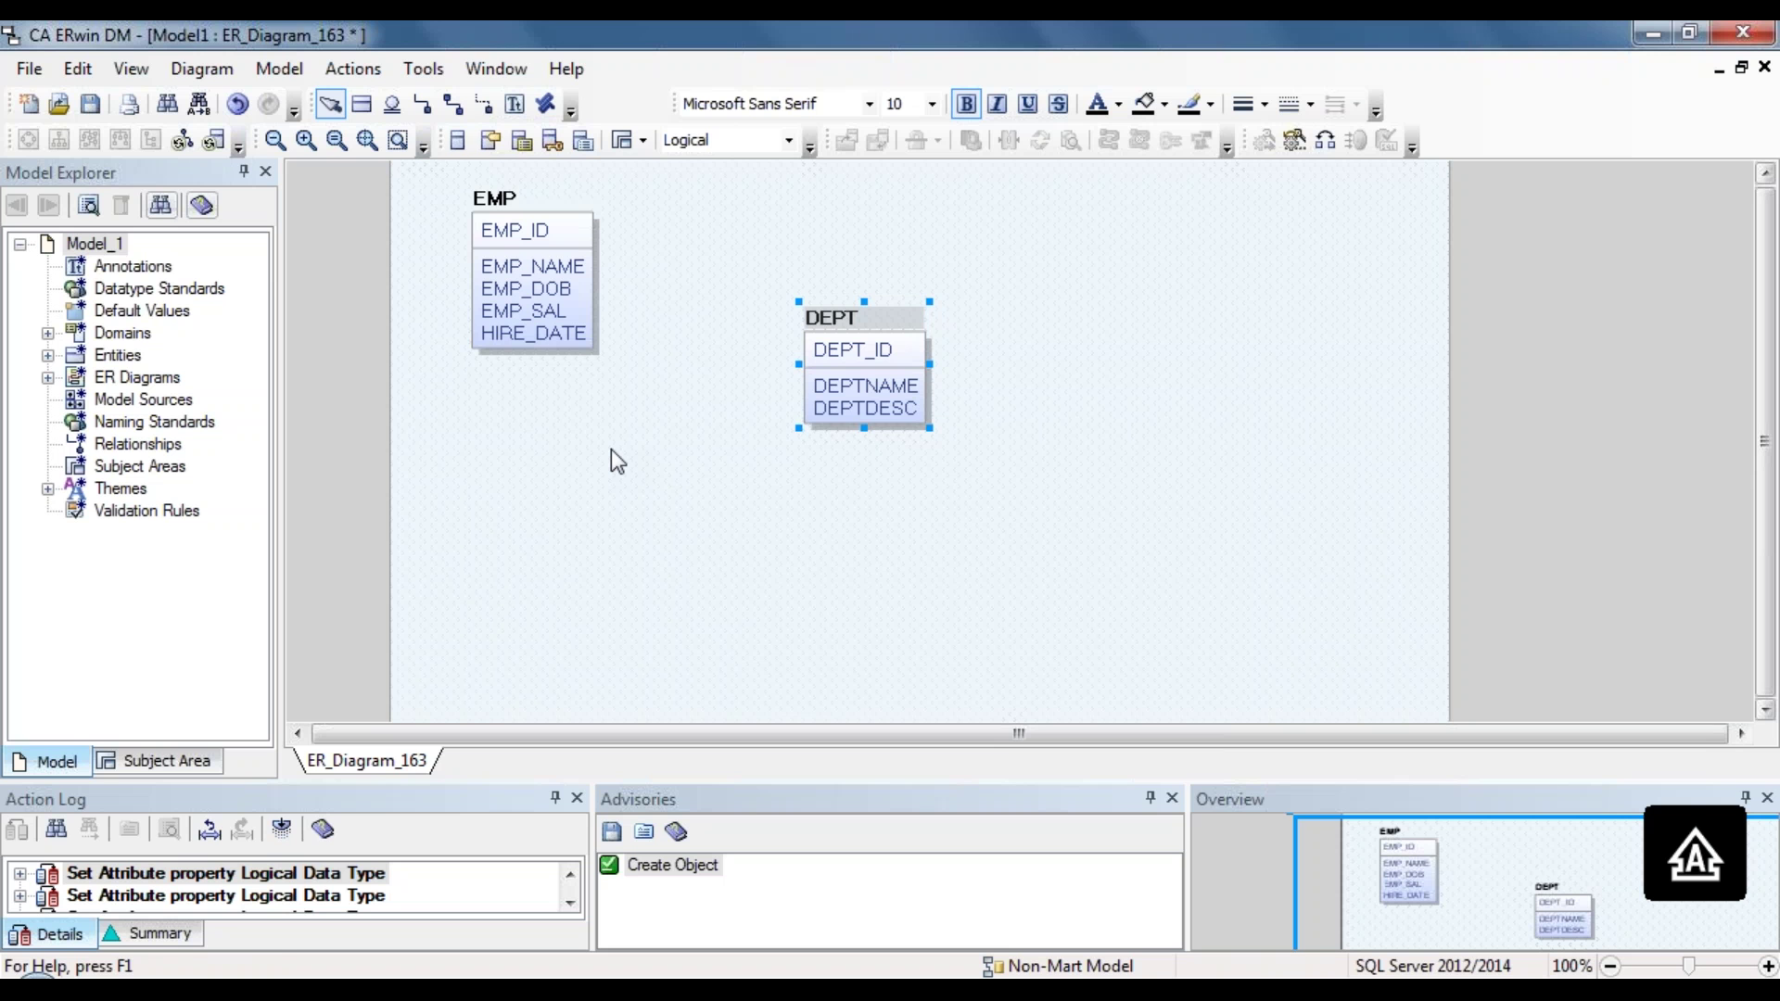
Step: Create a non-identifying relationship with DEPT as the parent entity and EMP as the child entity
click(483, 103)
click(848, 350)
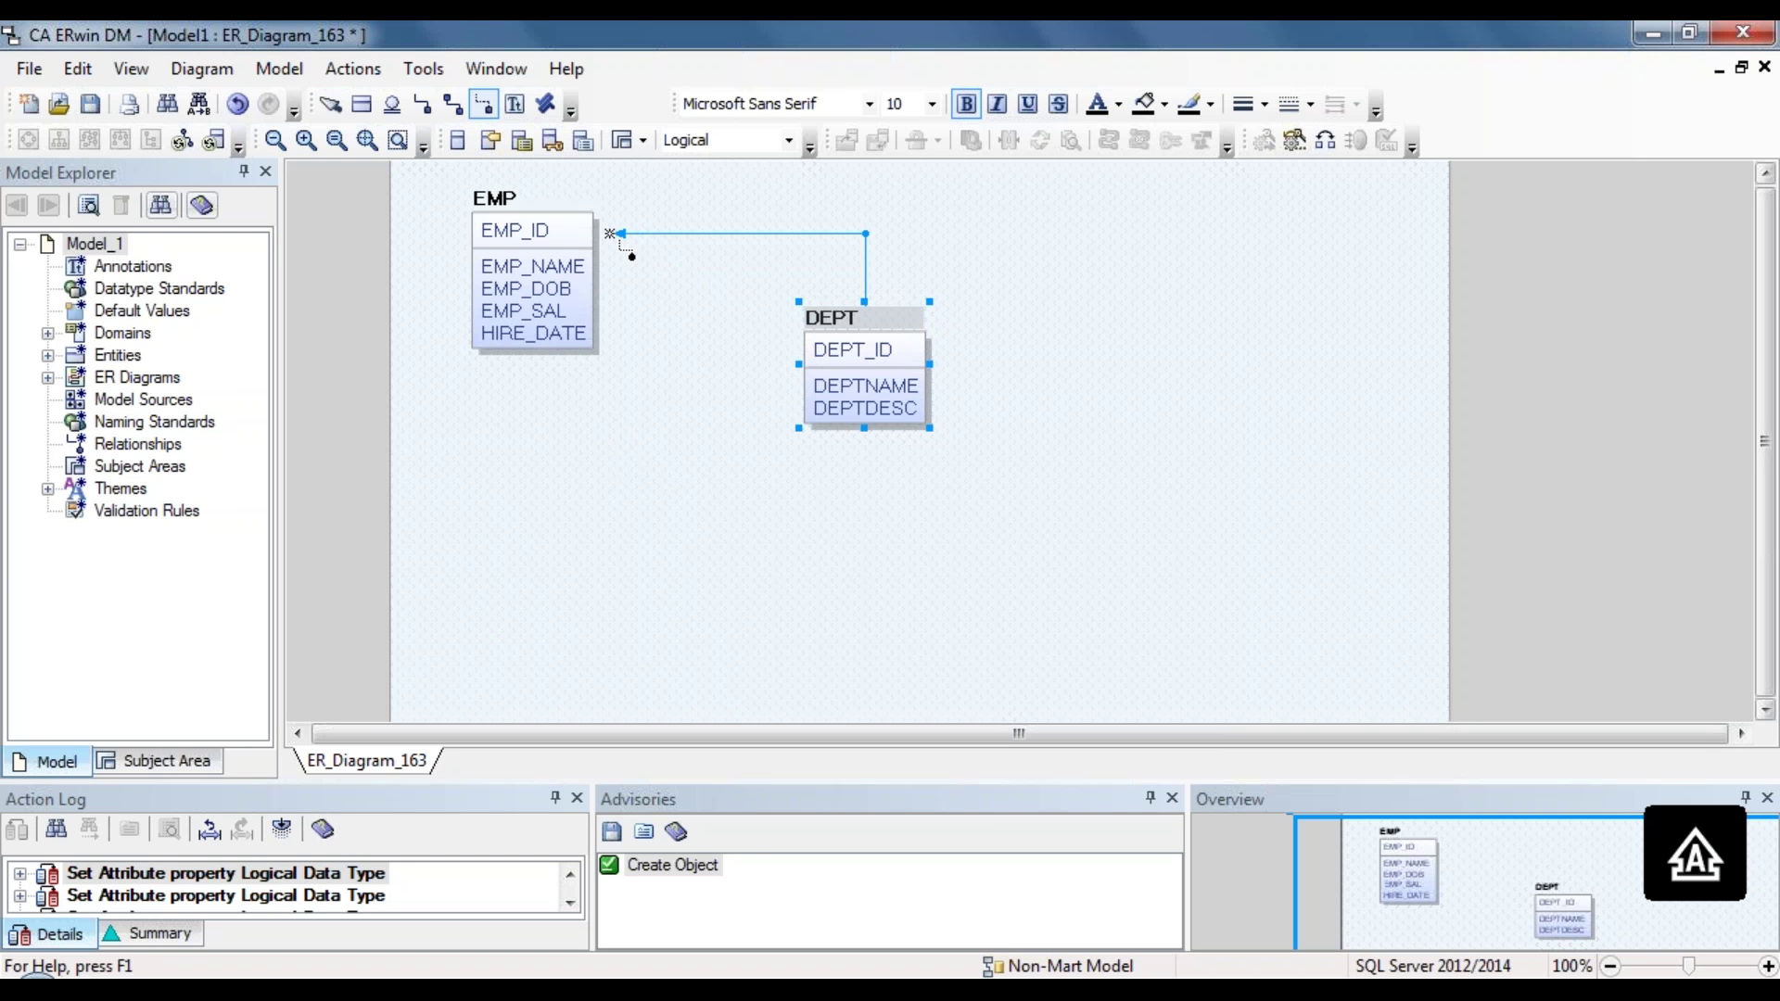
click(584, 234)
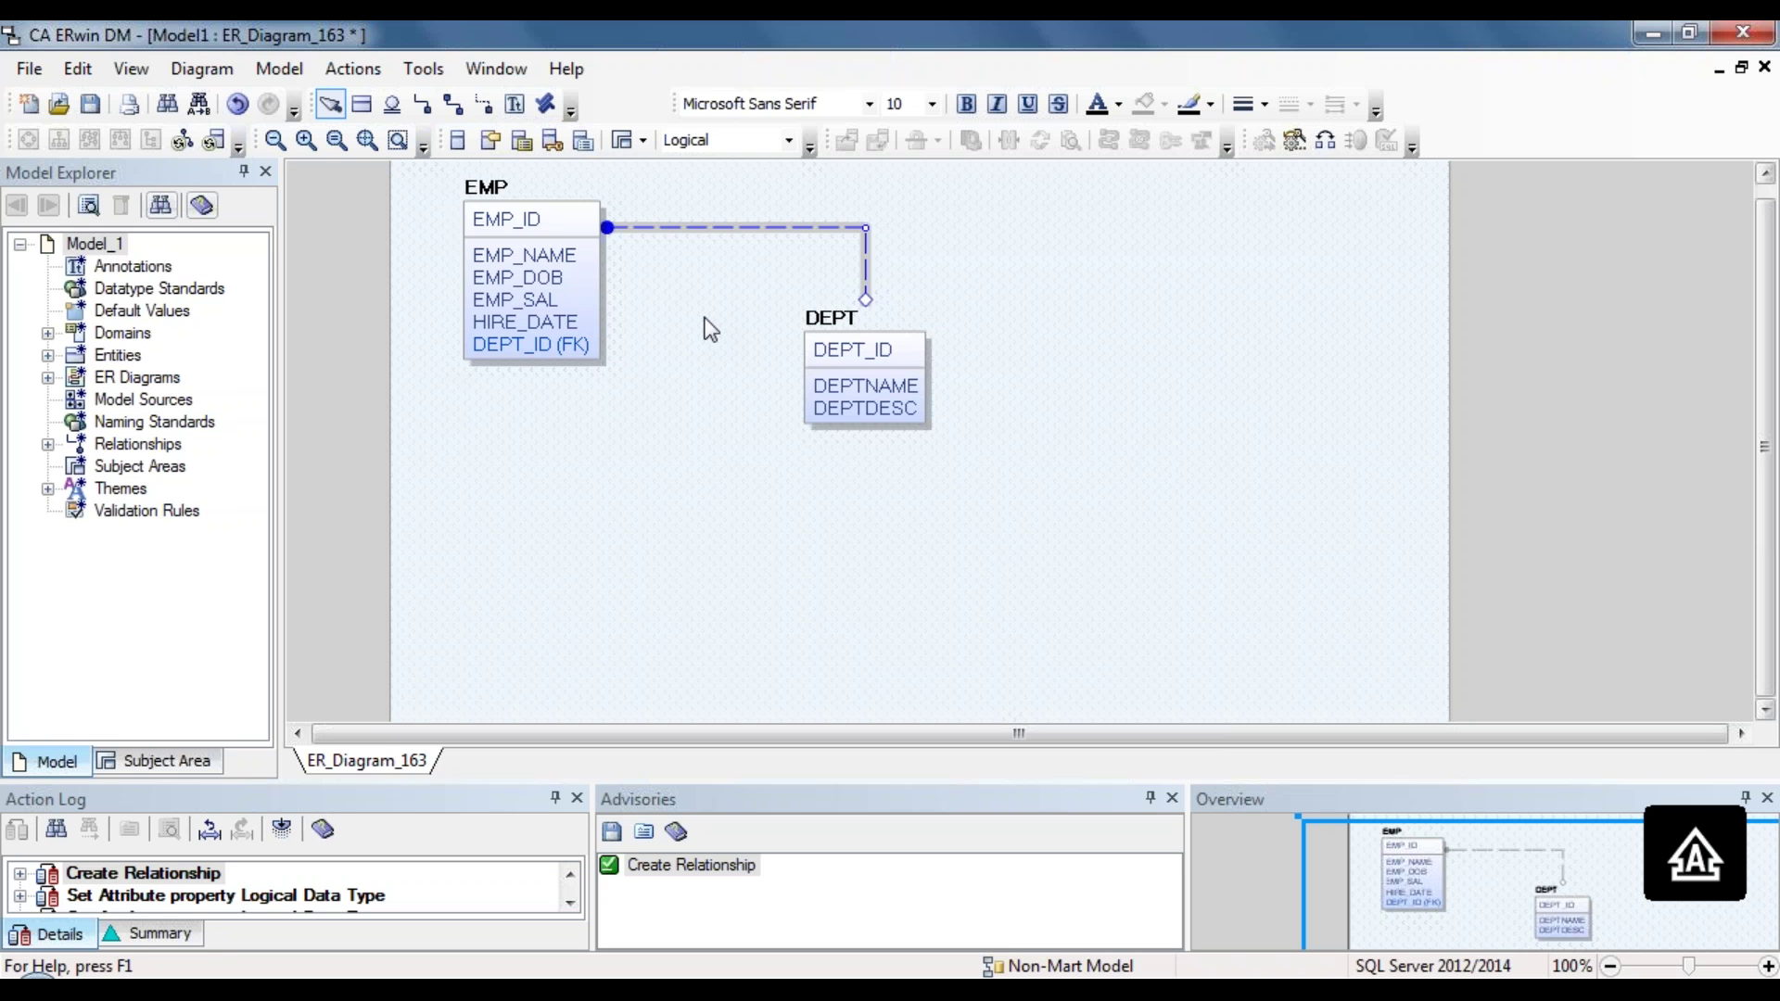
click(356, 70)
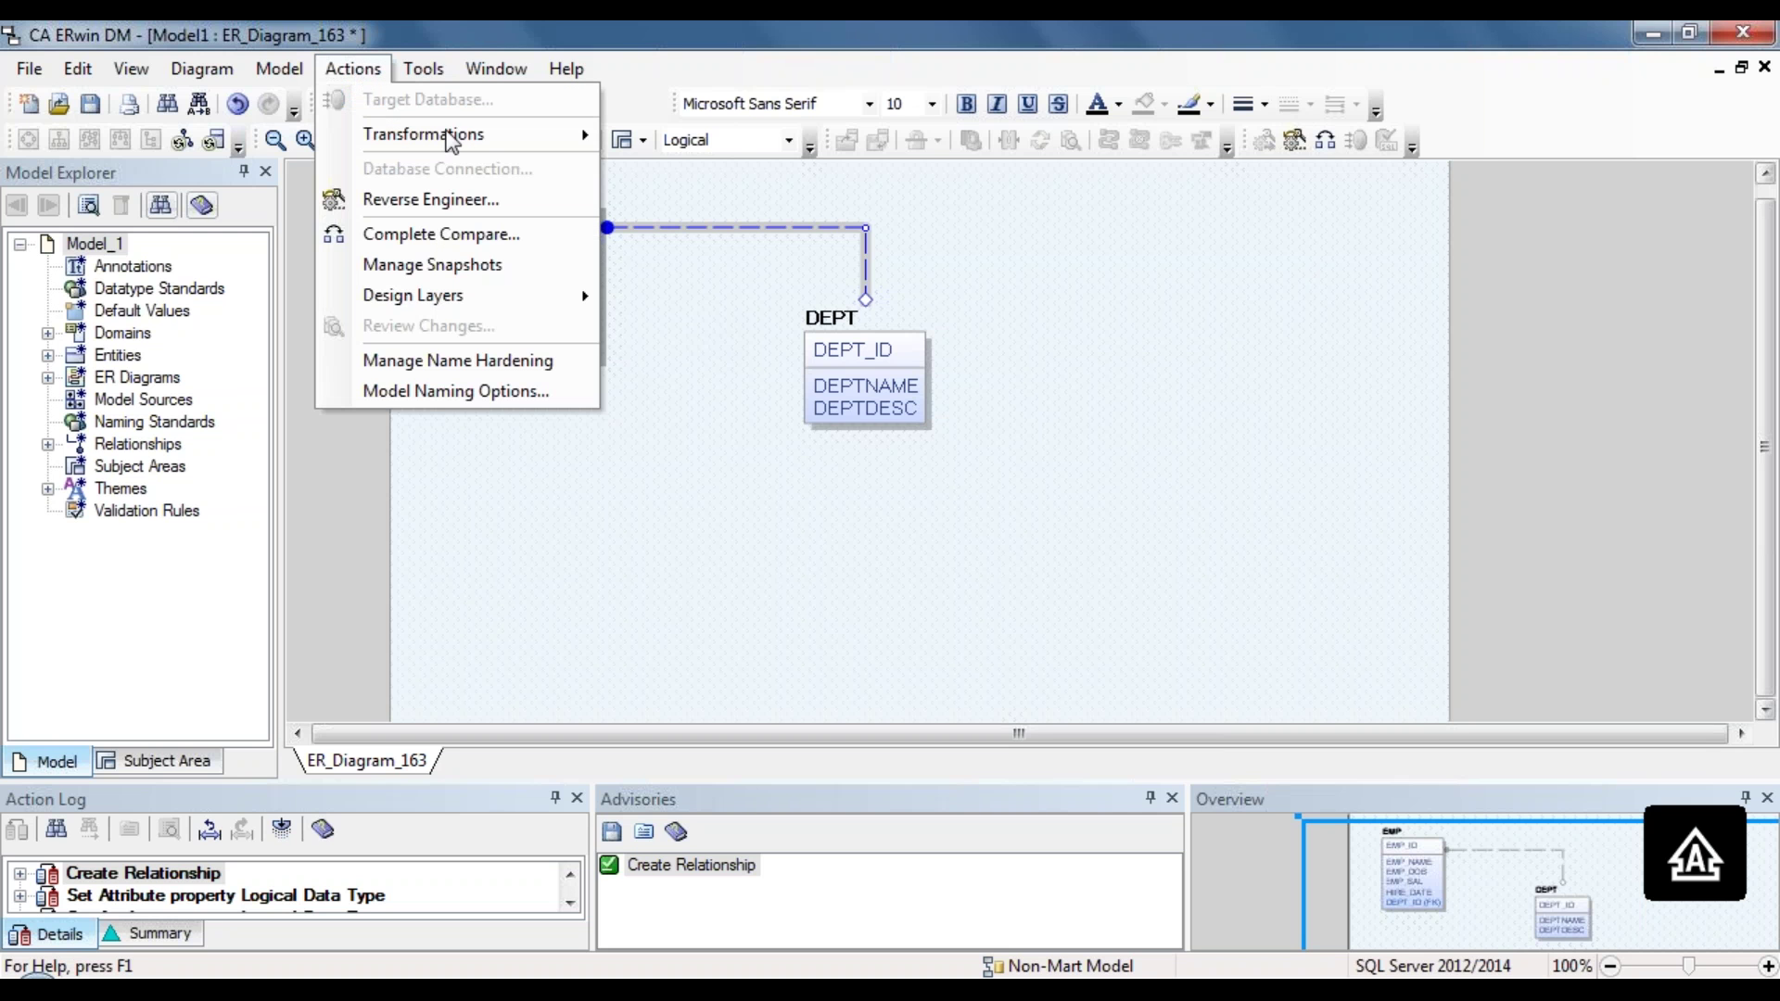
click(728, 391)
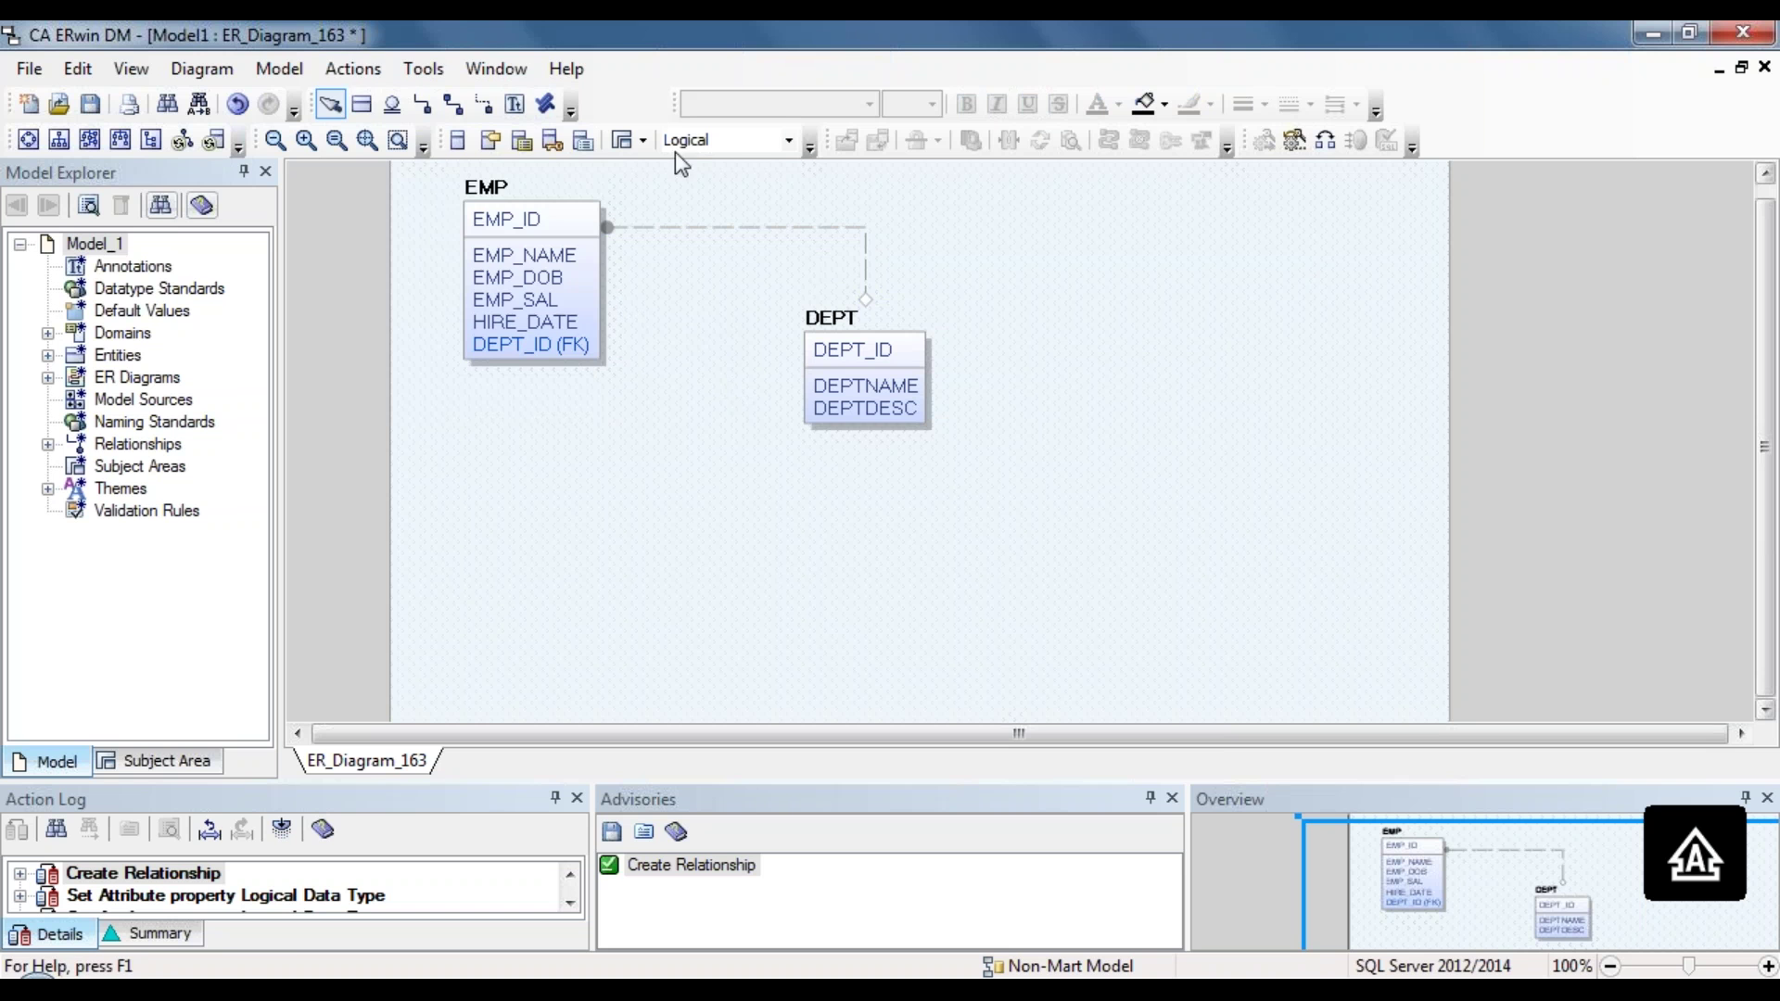
click(365, 71)
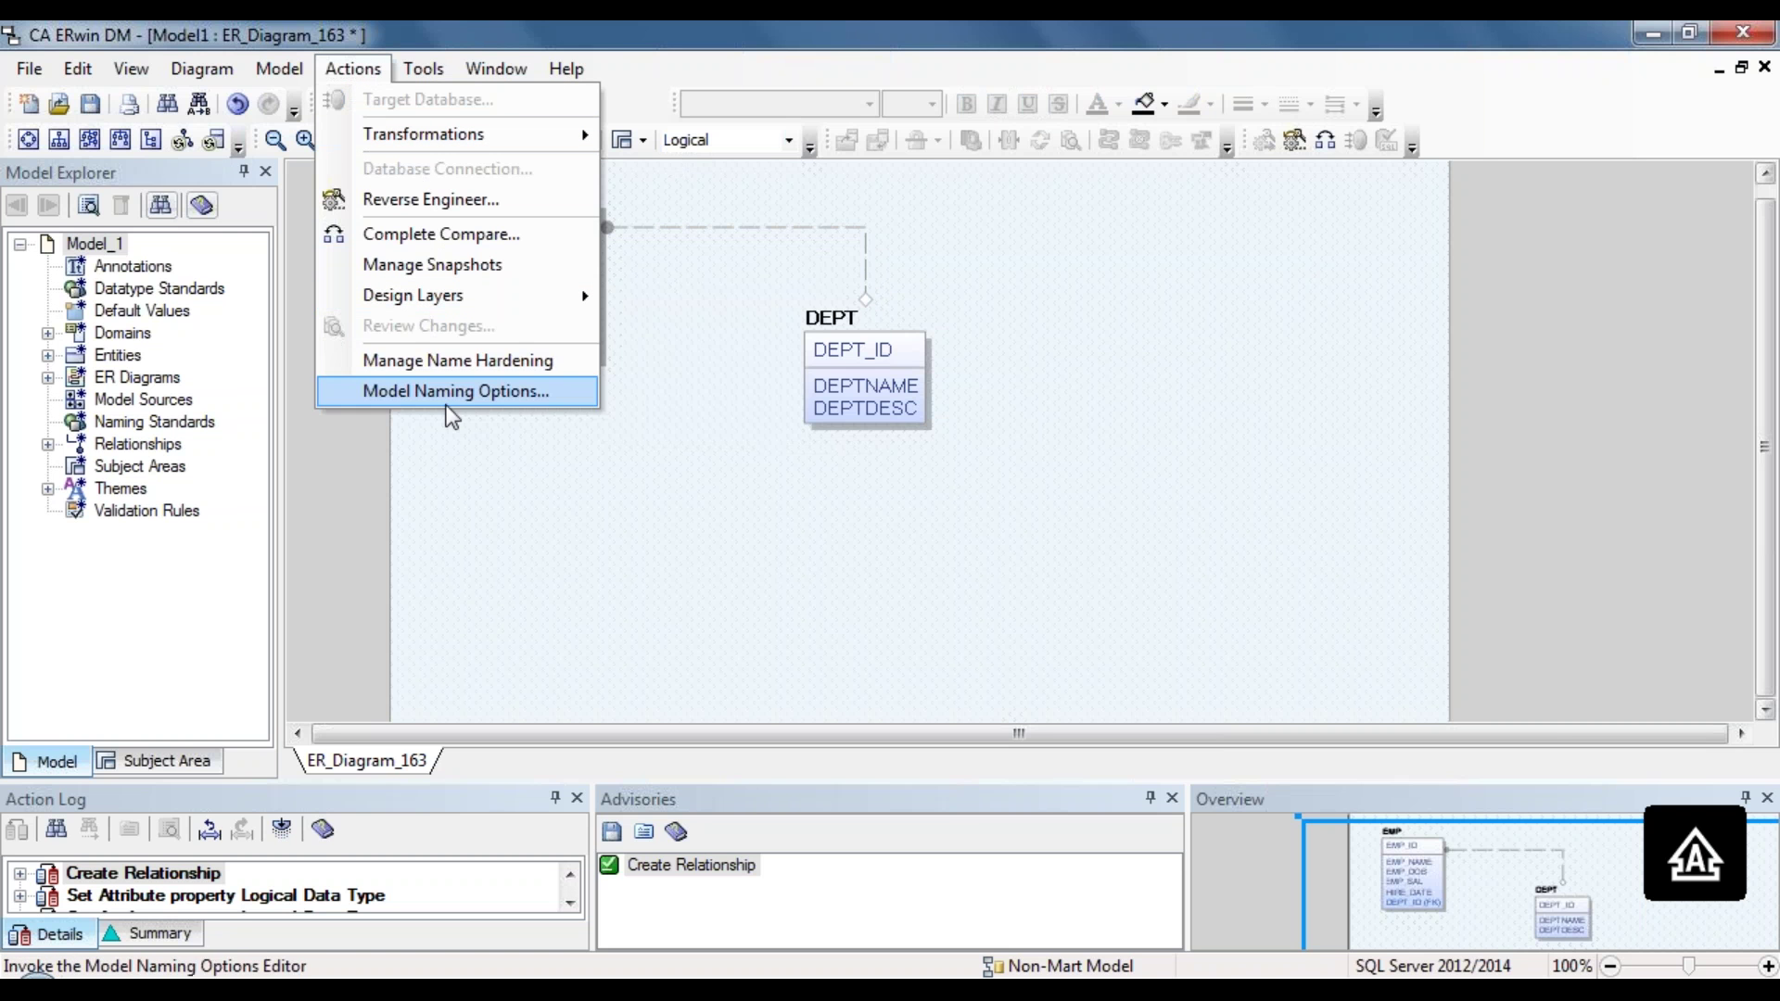
click(695, 450)
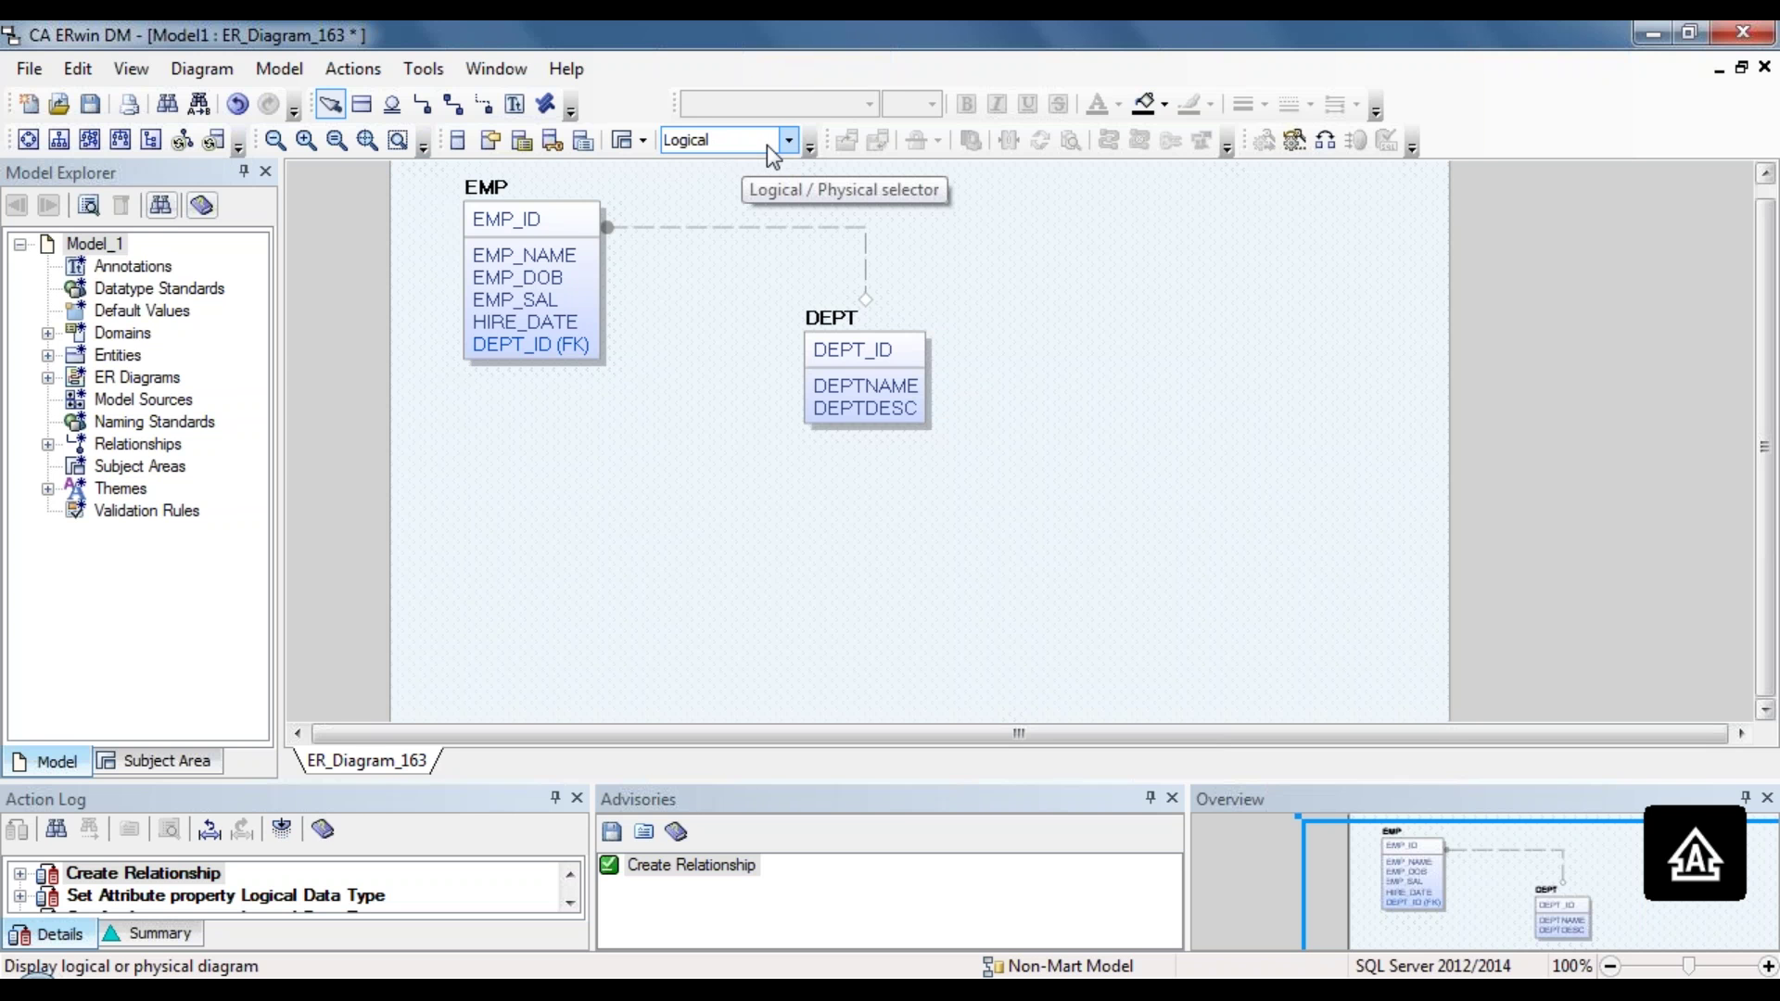
Step: Switch the model to the Physical view and open the Forward Engineer schema generation settings
click(788, 141)
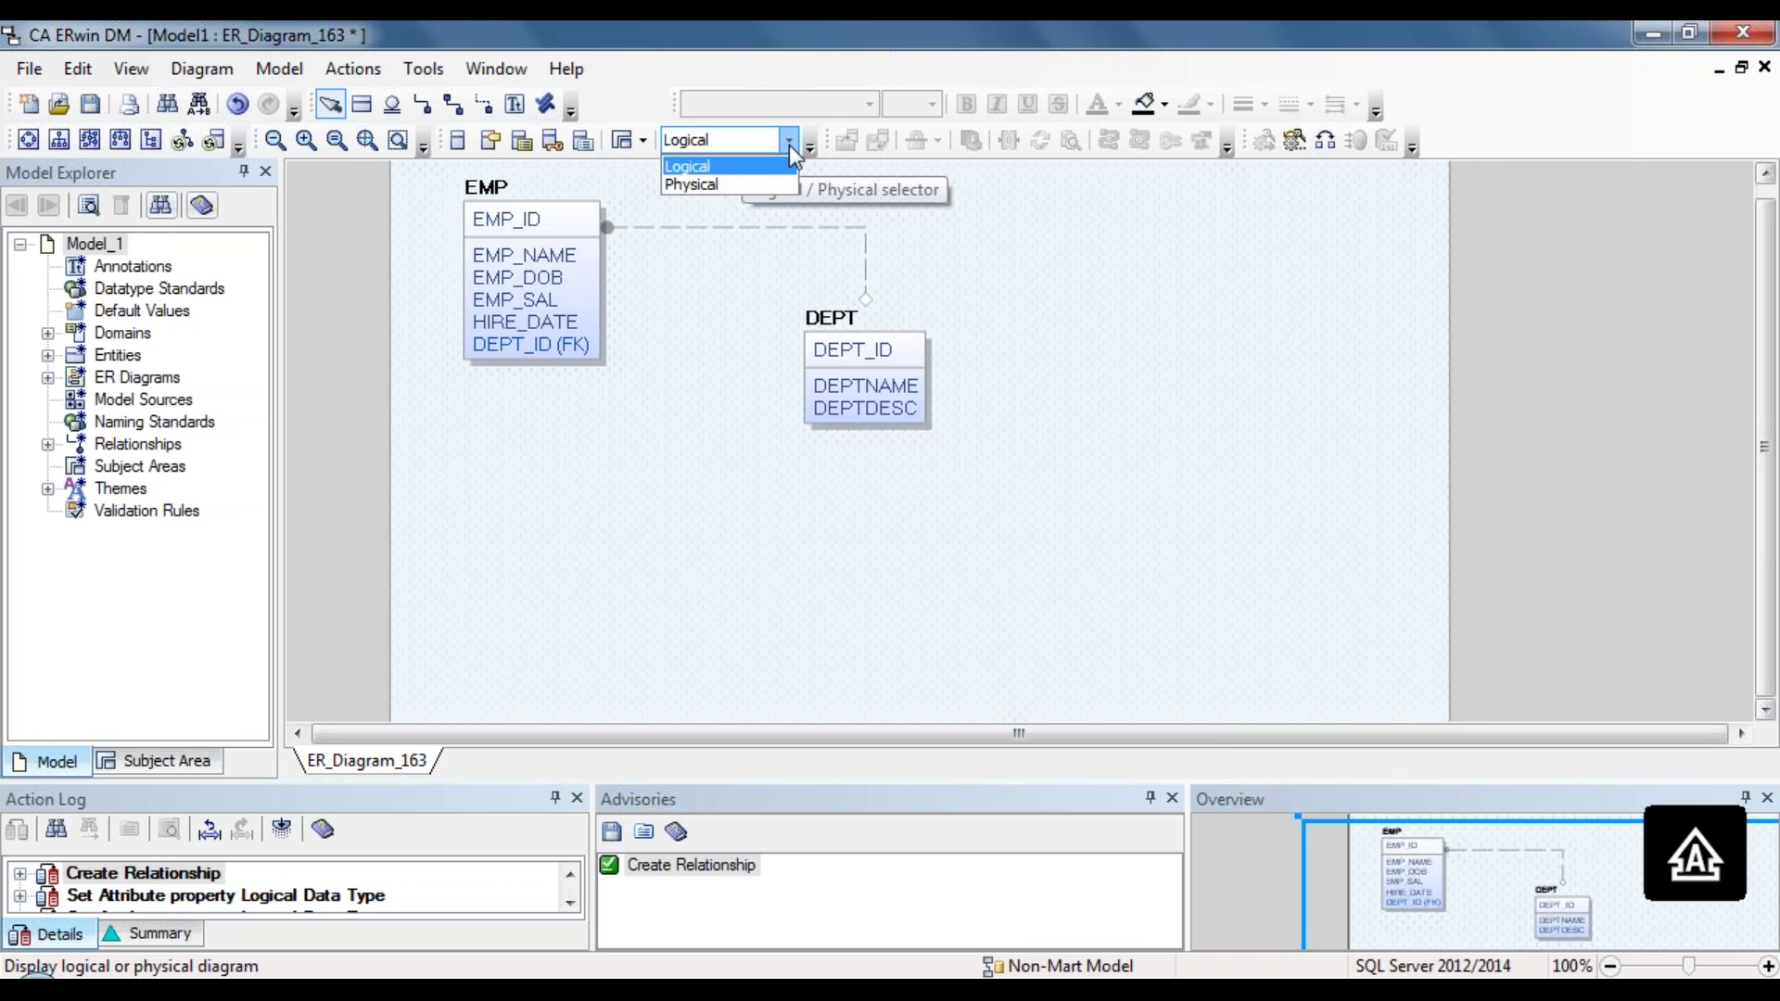
click(714, 183)
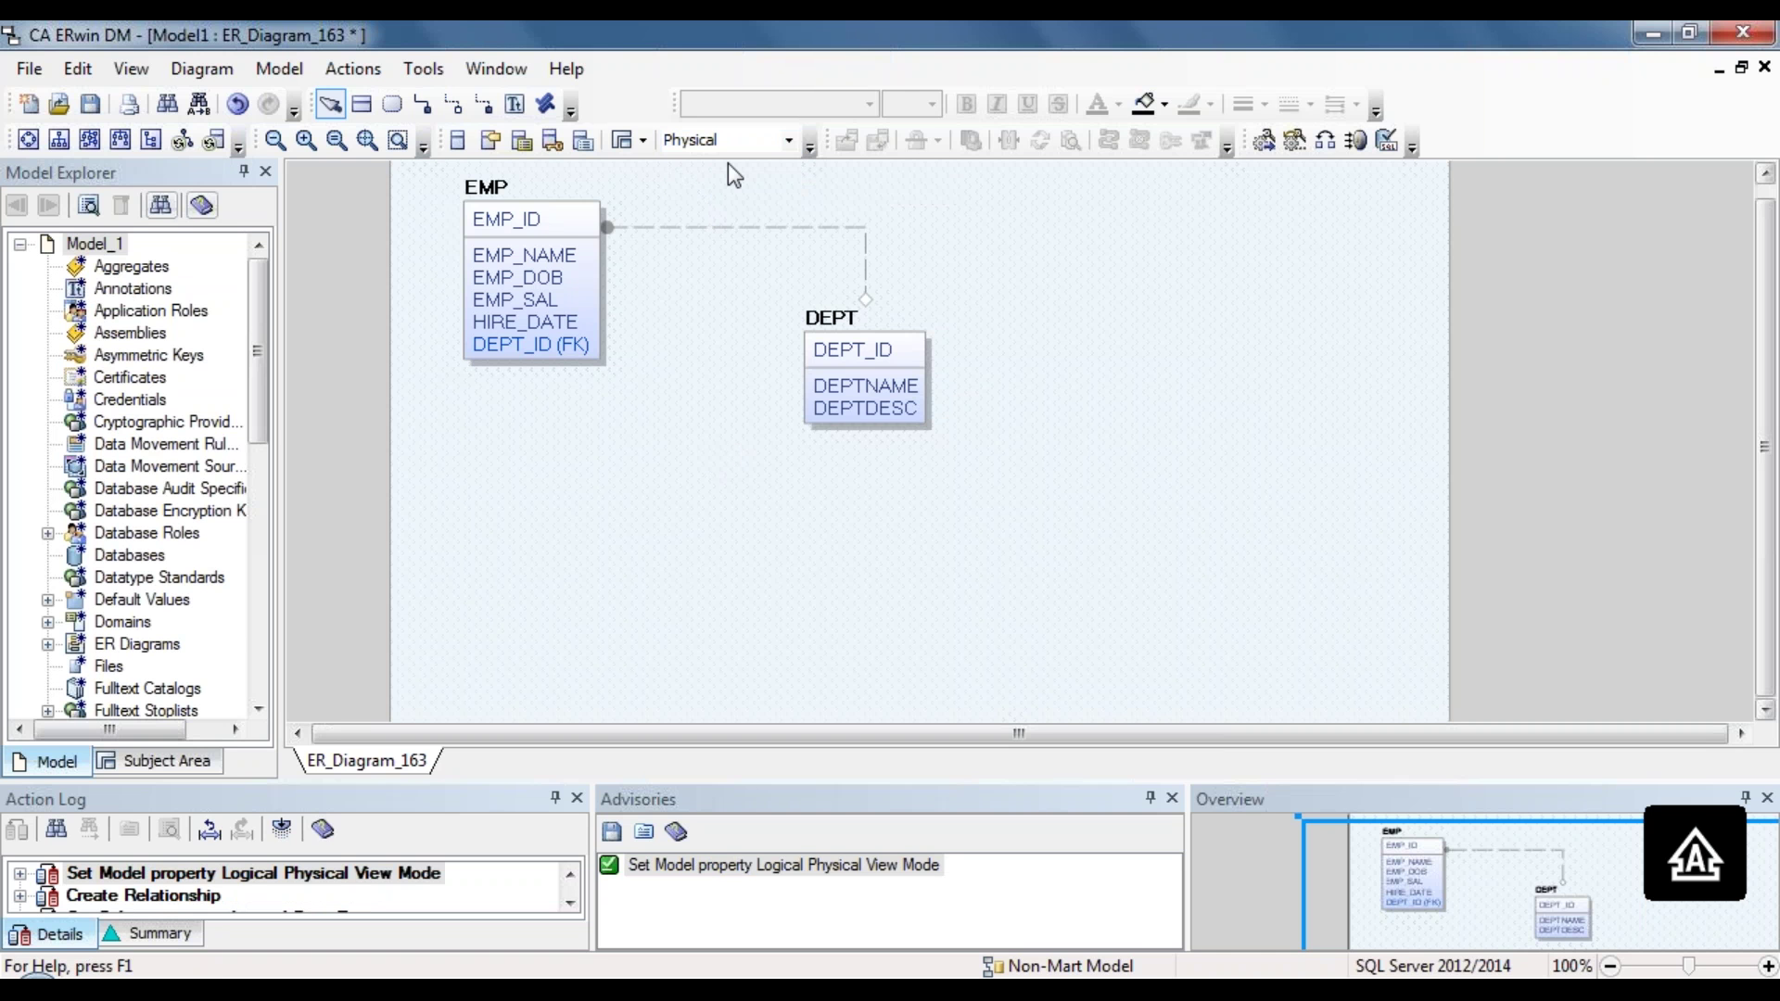
click(360, 75)
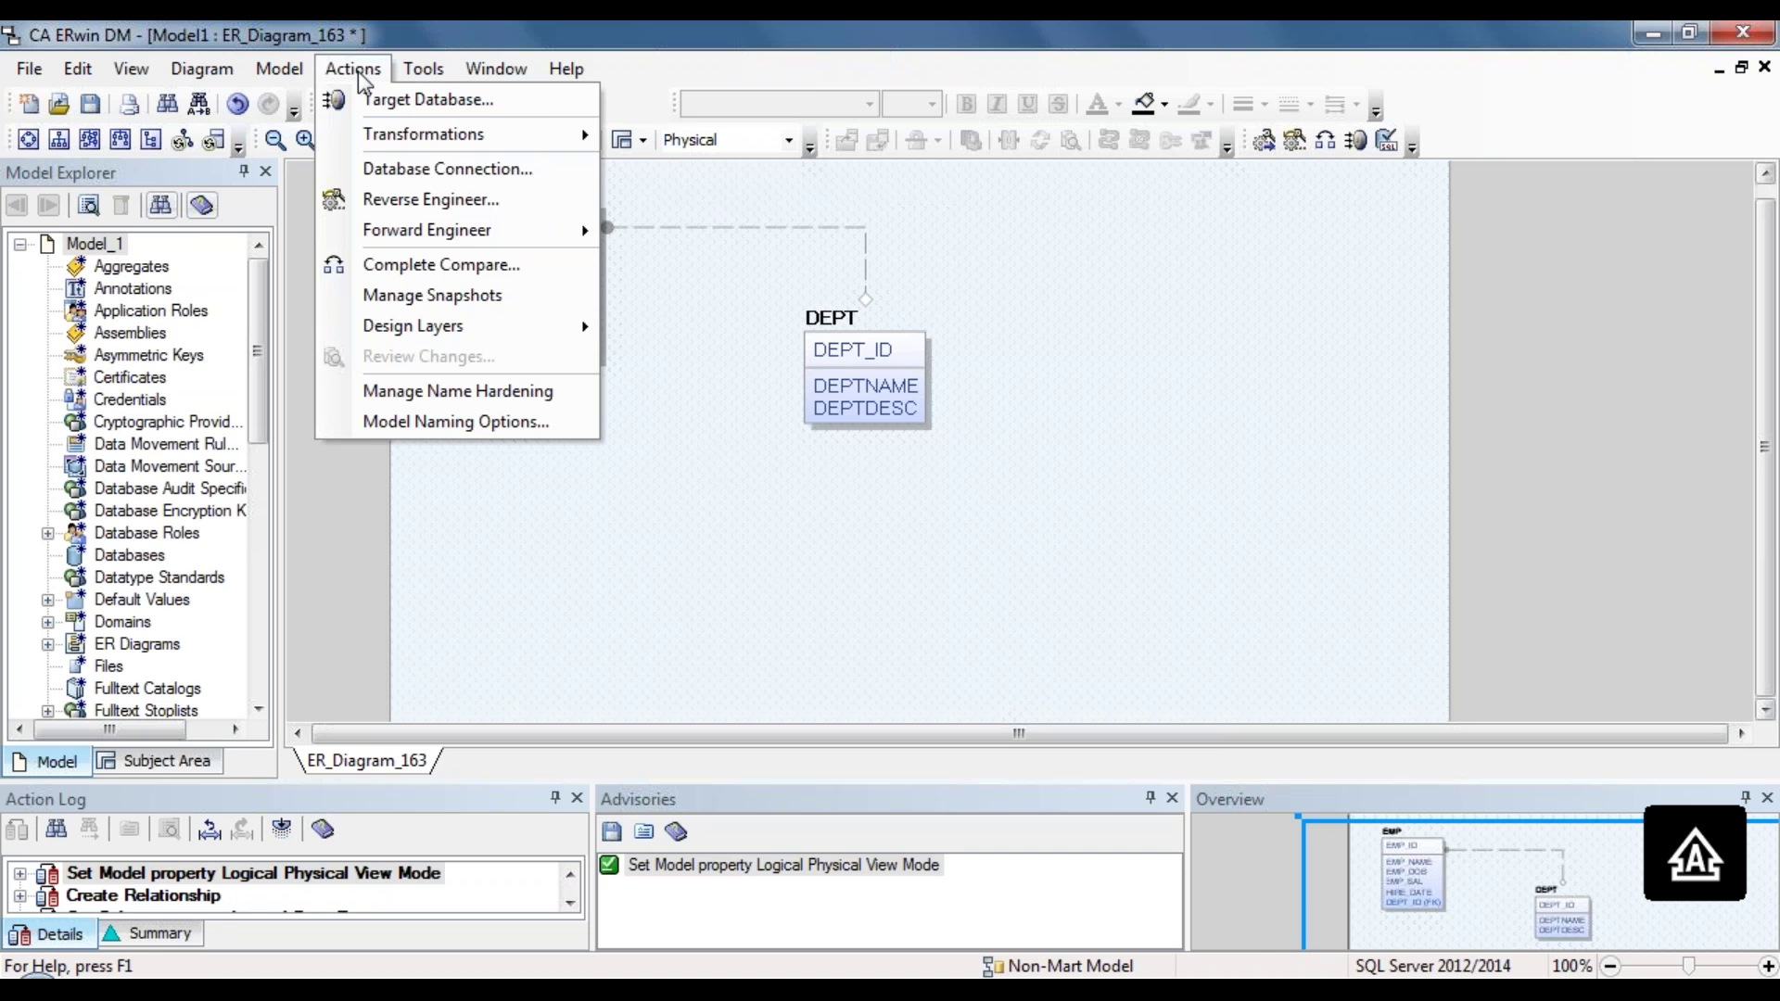
mouse_move(443, 239)
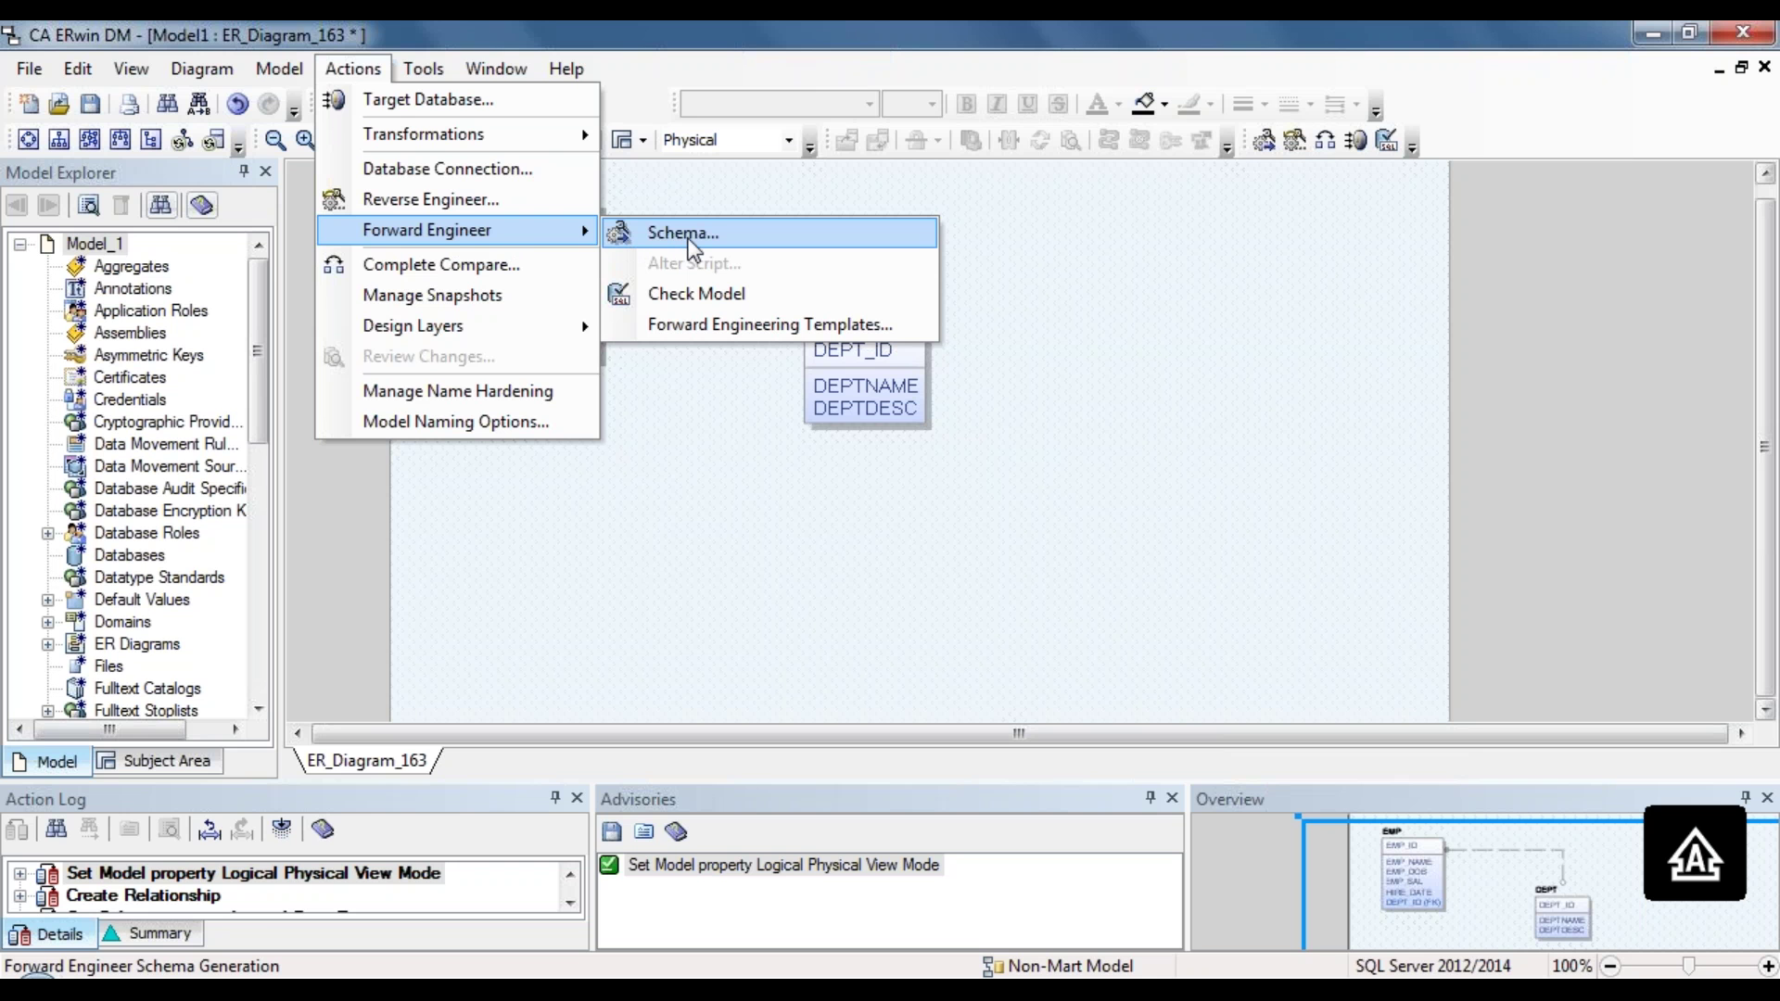
click(688, 237)
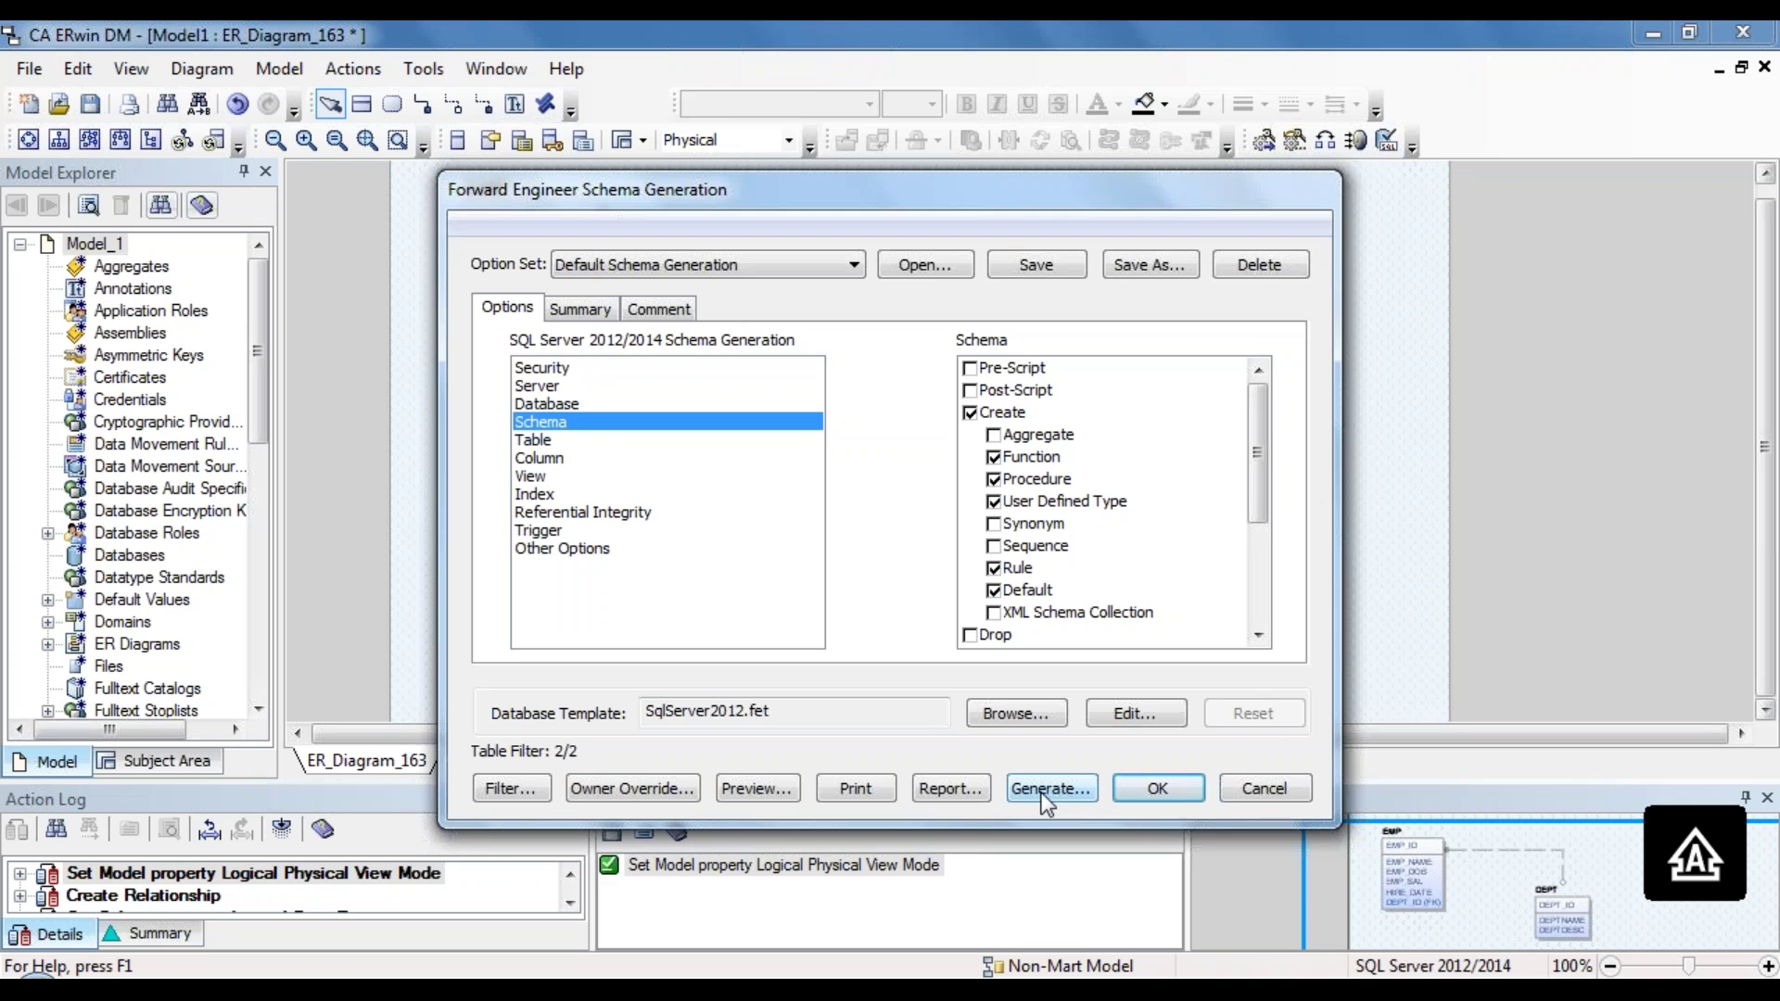
Step: Preview the SQL Server schema script, examine its table, primary key, foreign key and trigger statements, and close the preview
click(756, 788)
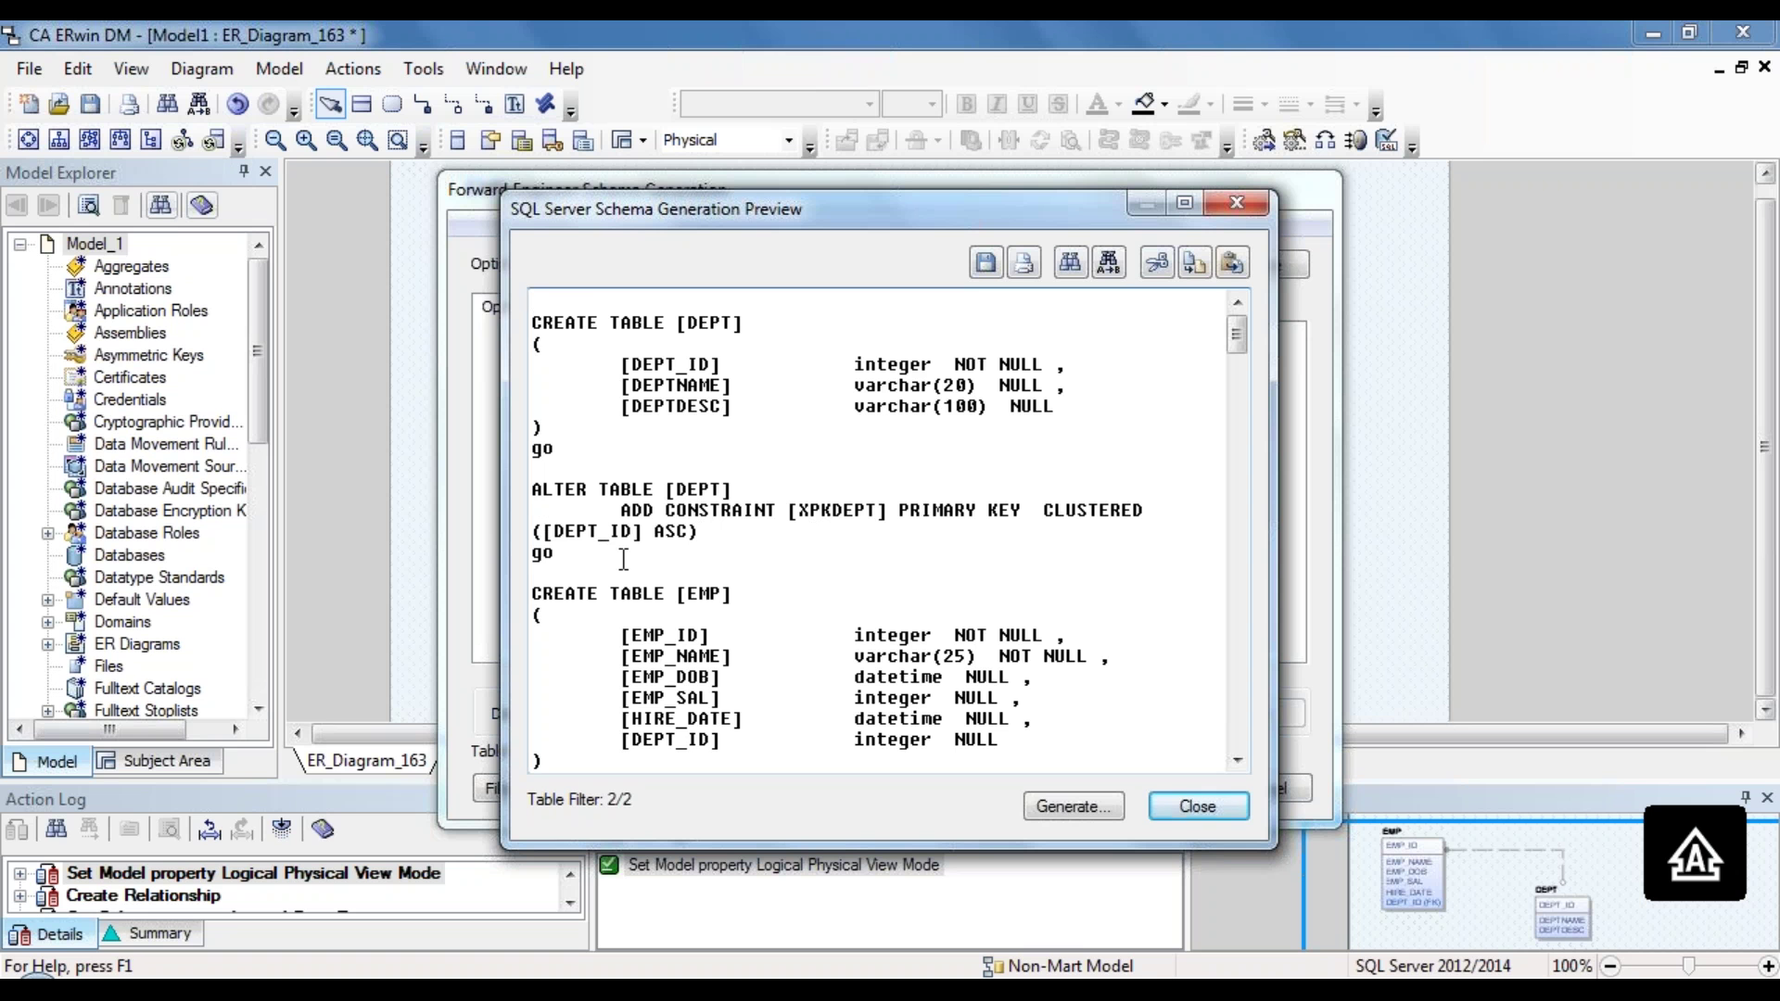
click(1237, 760)
click(1238, 760)
click(1238, 760)
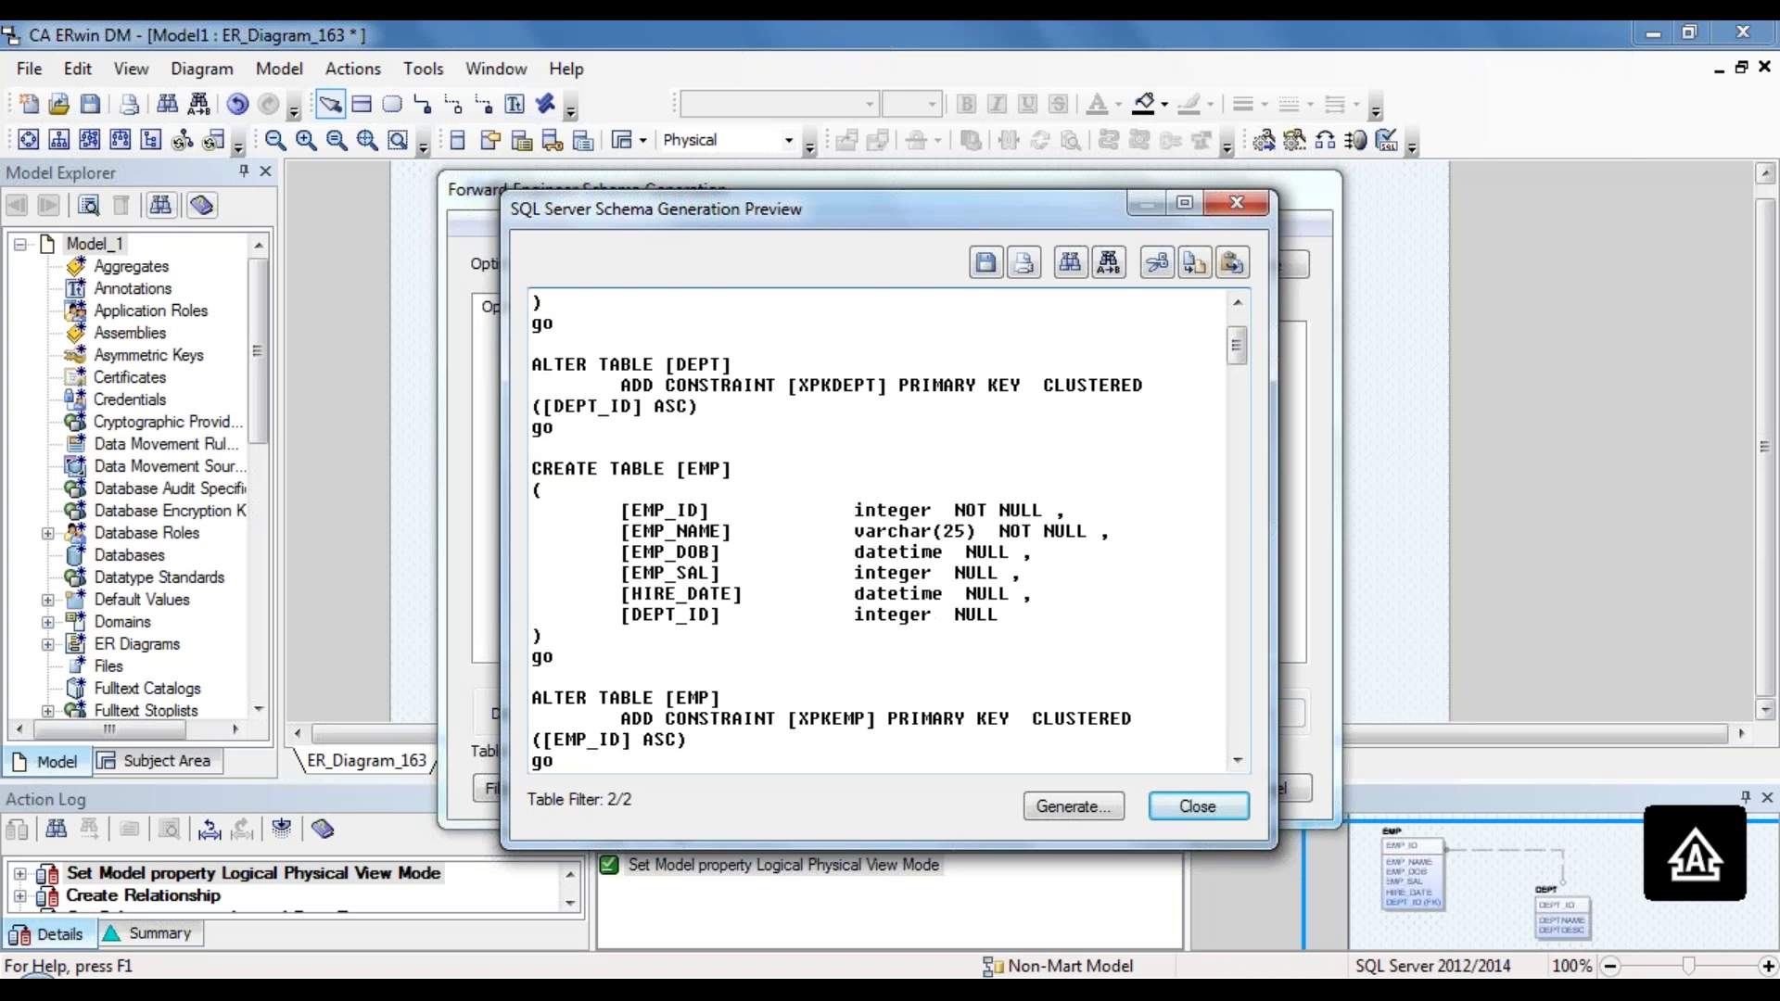
click(1237, 760)
click(1238, 761)
click(1238, 761)
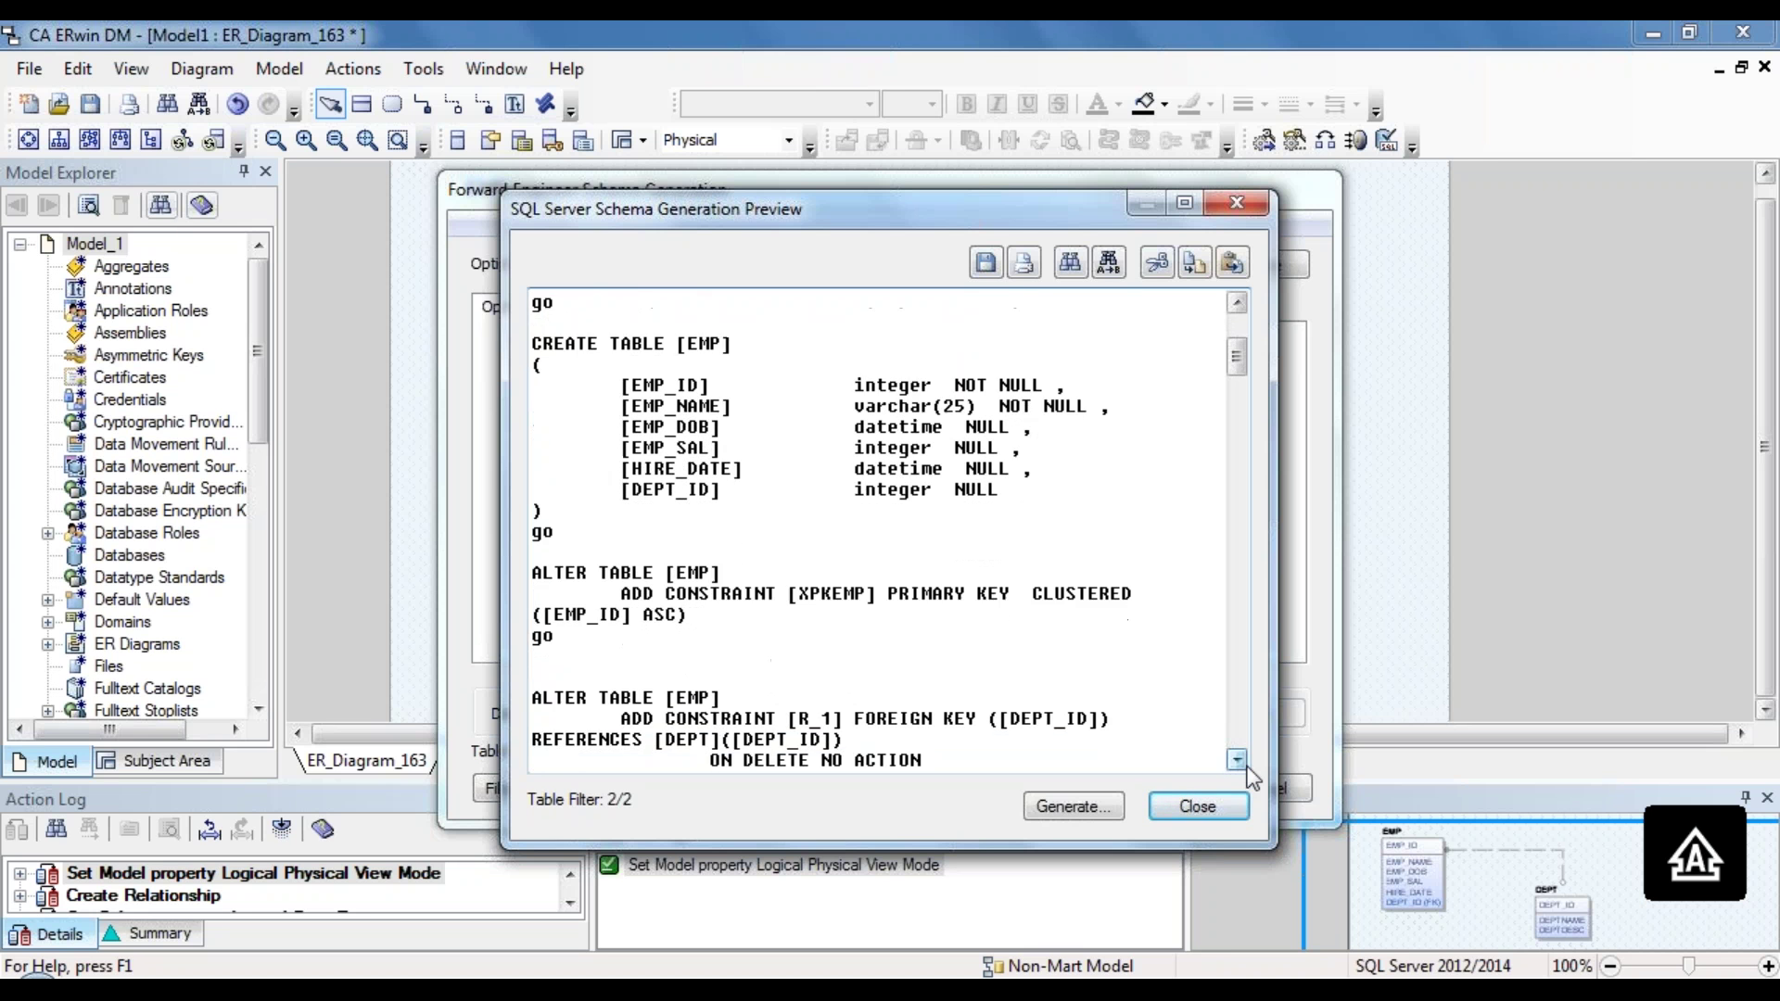
click(1237, 760)
click(1237, 760)
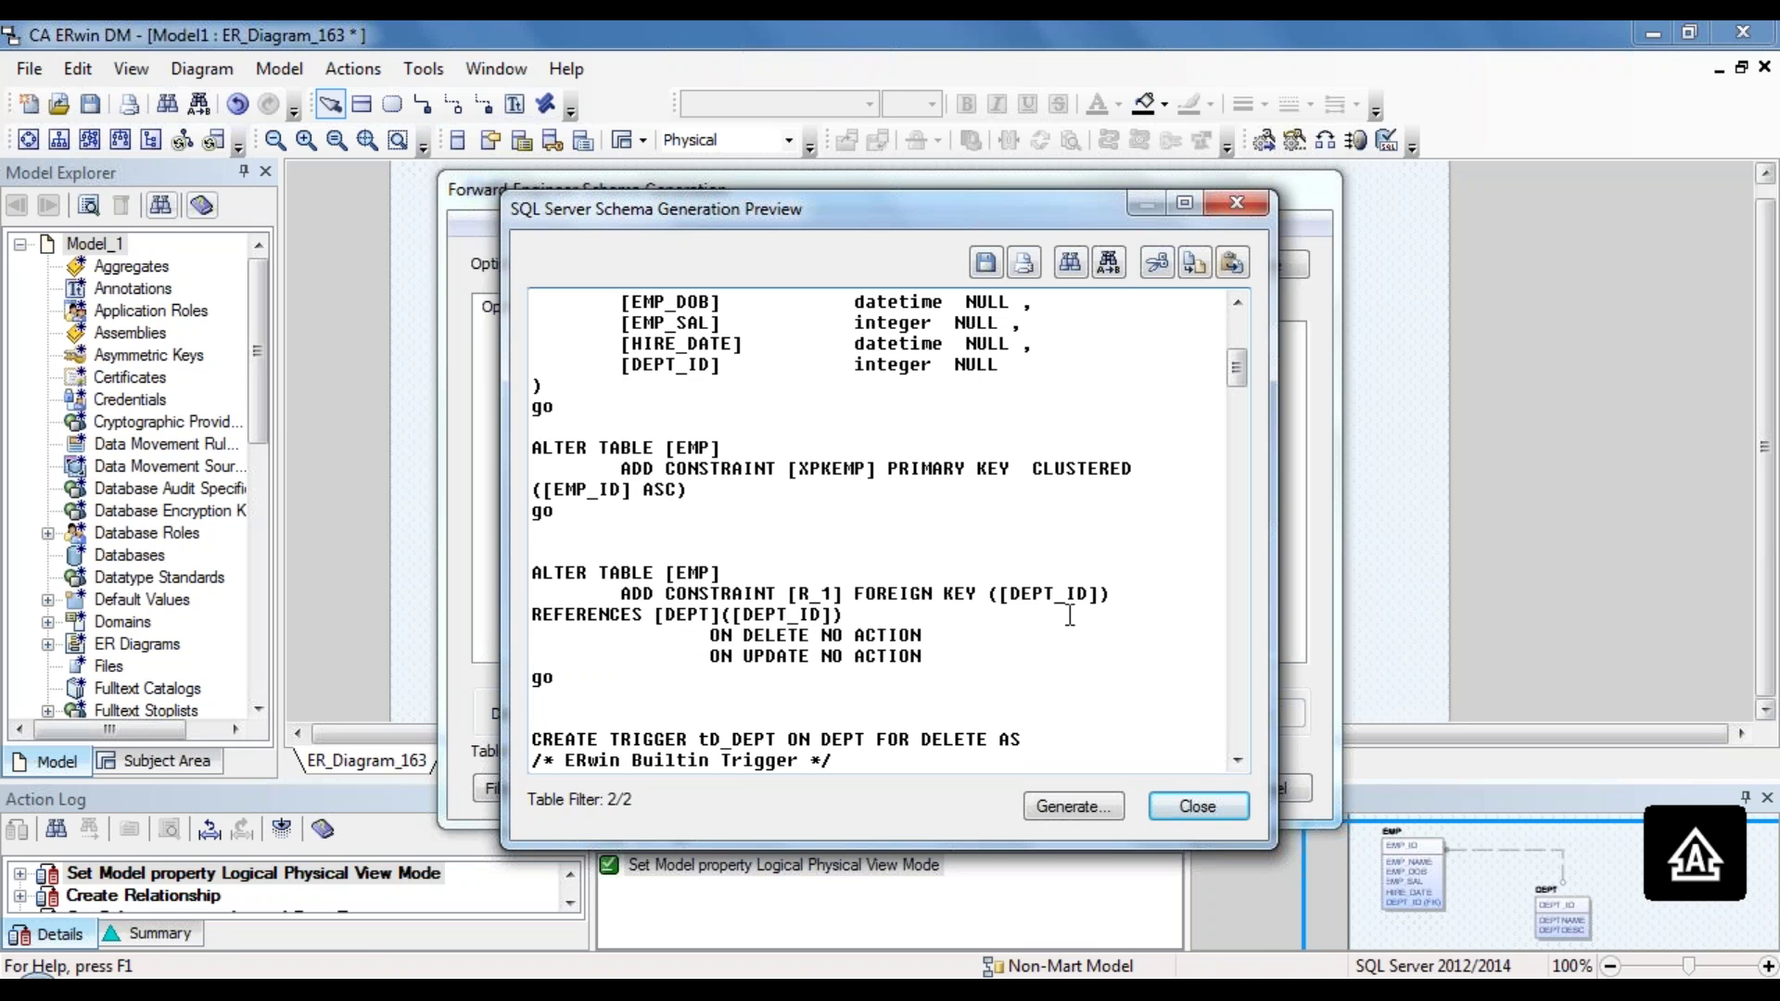
click(1238, 760)
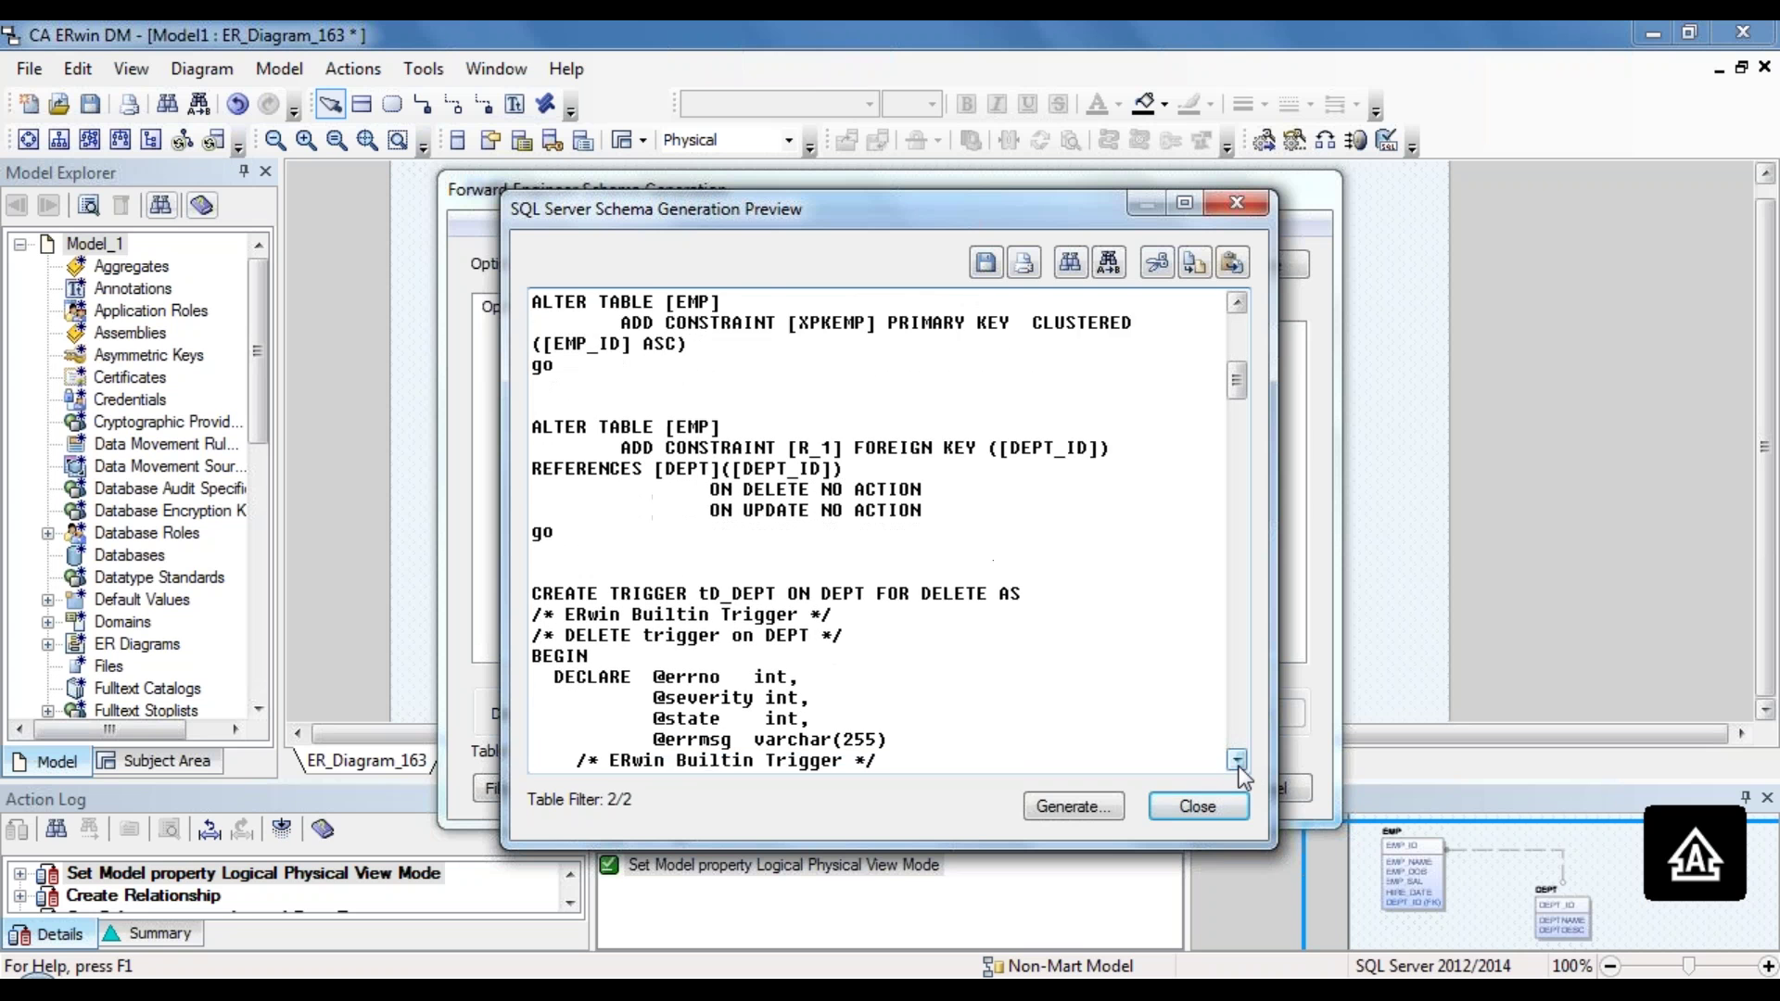
drag(1239, 765, 1238, 766)
click(1239, 760)
click(1238, 760)
click(1239, 760)
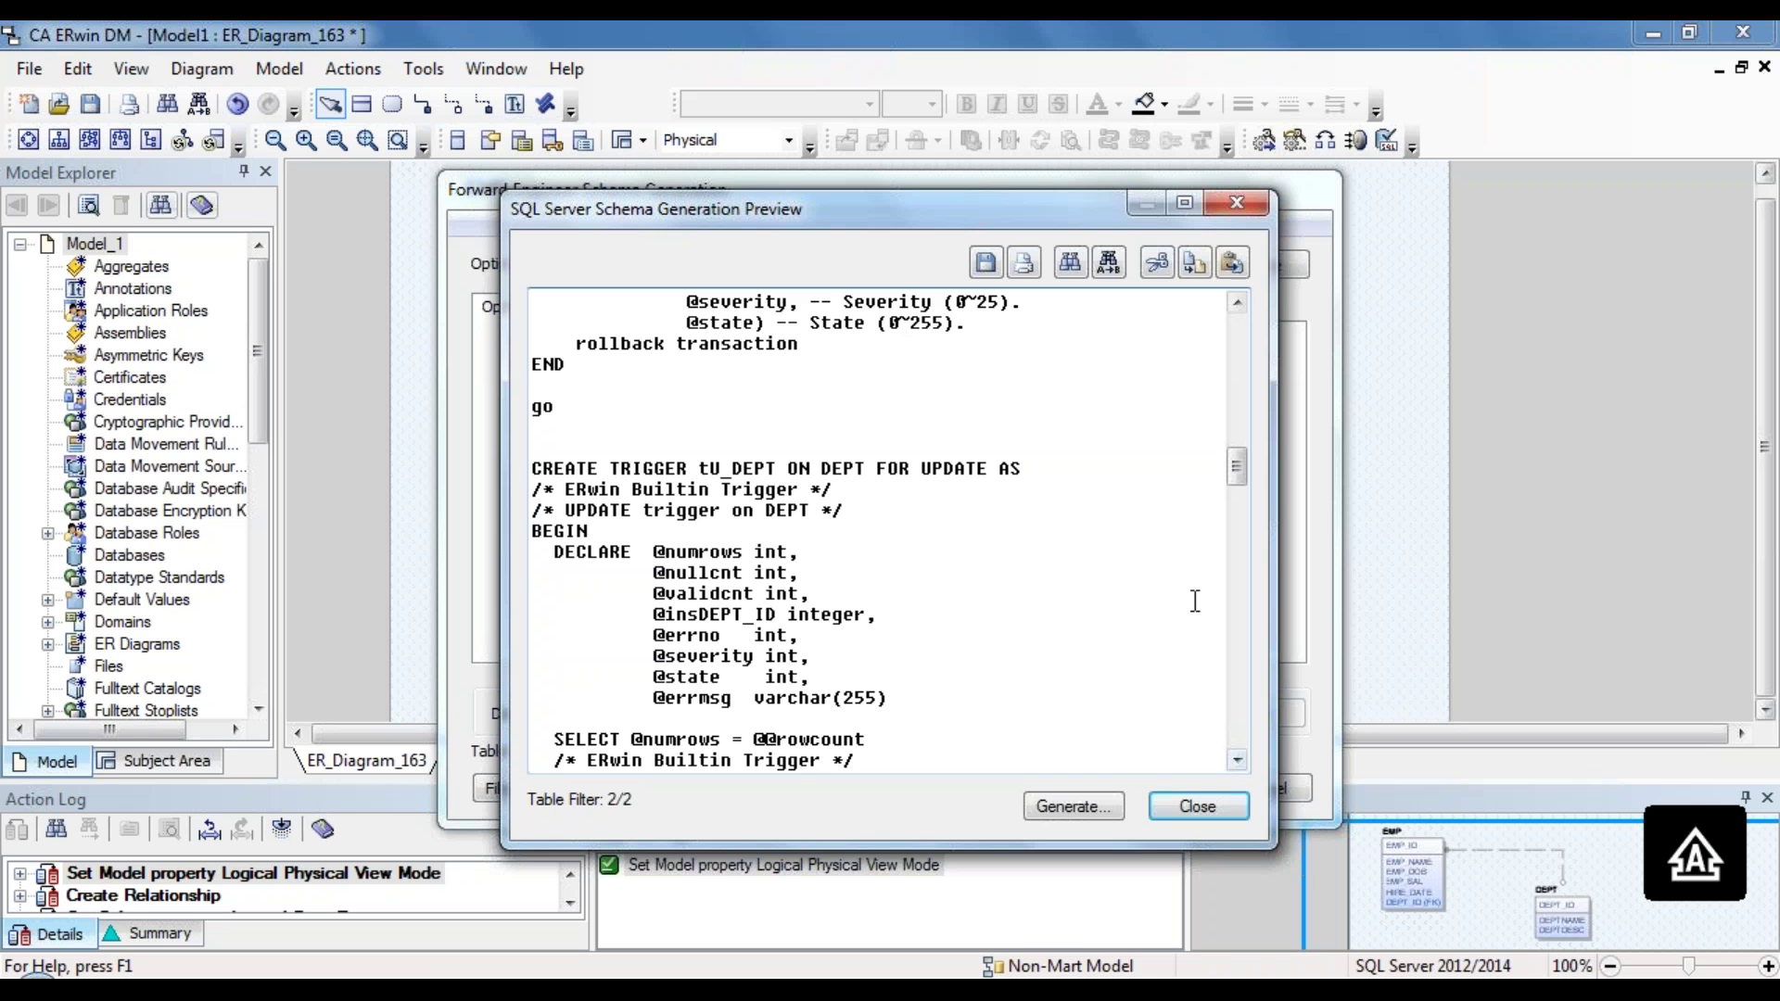
click(1196, 808)
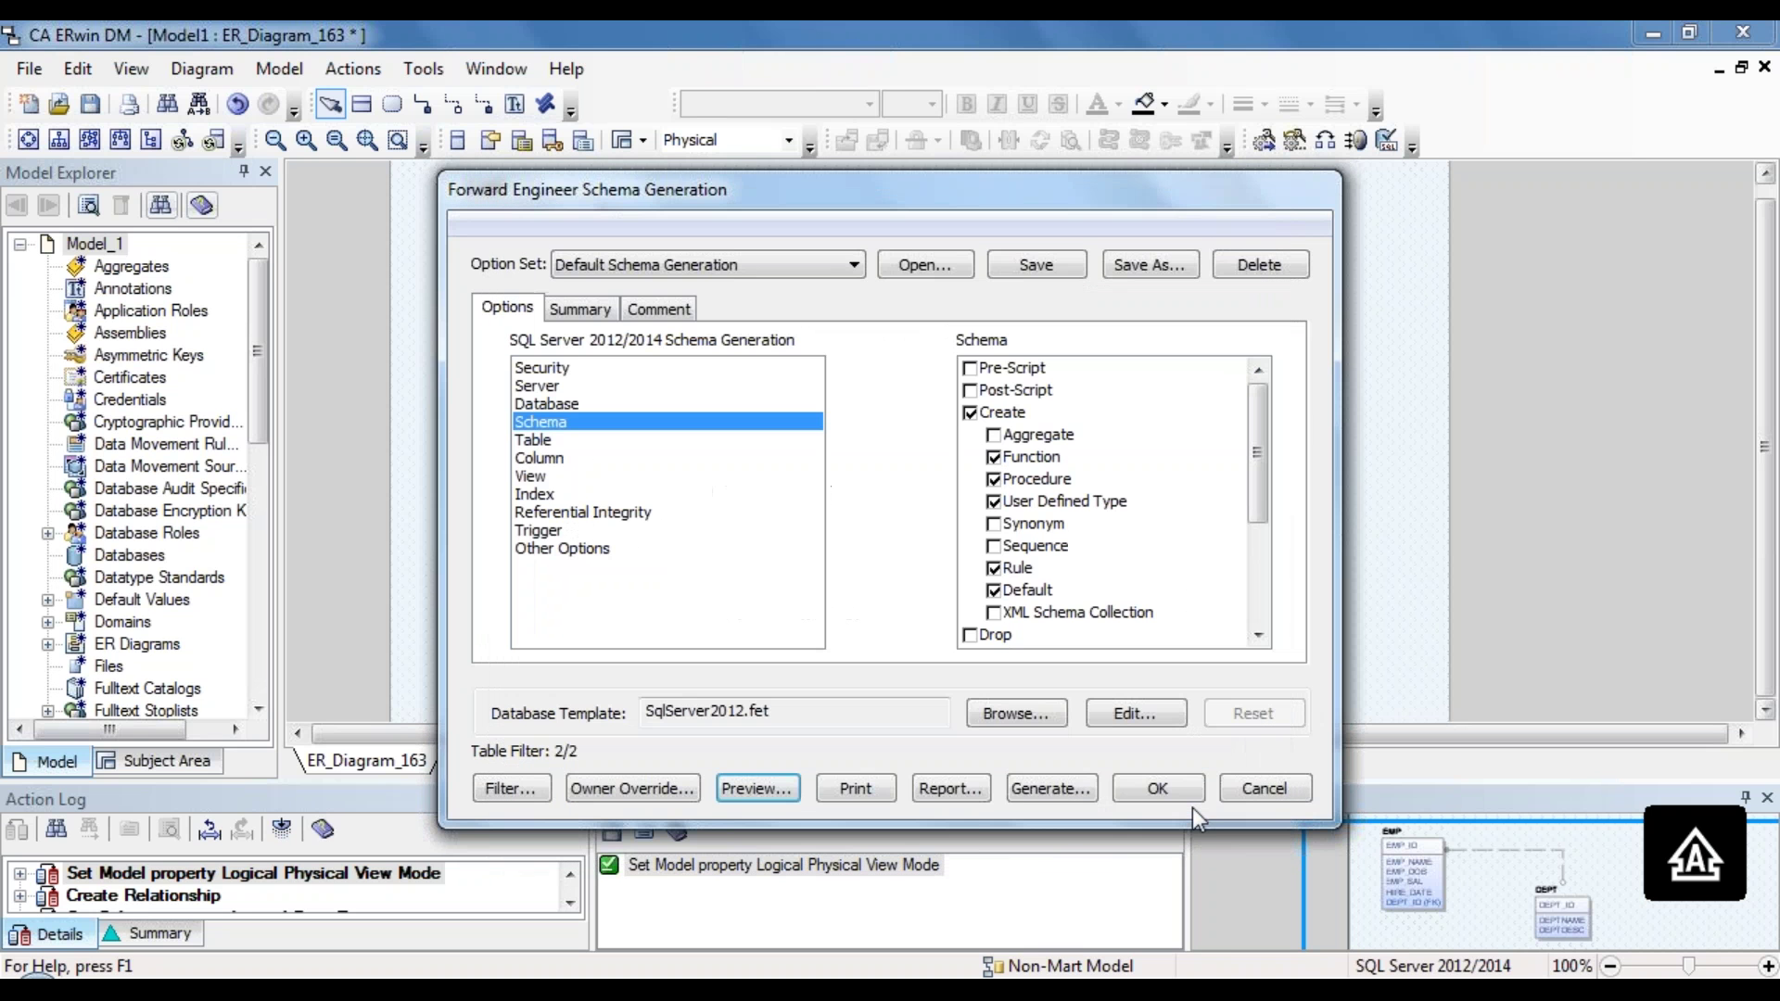
Step: Exclude the ERwin Generated triggers from the schema generation, then check the script preview again and close it
click(538, 532)
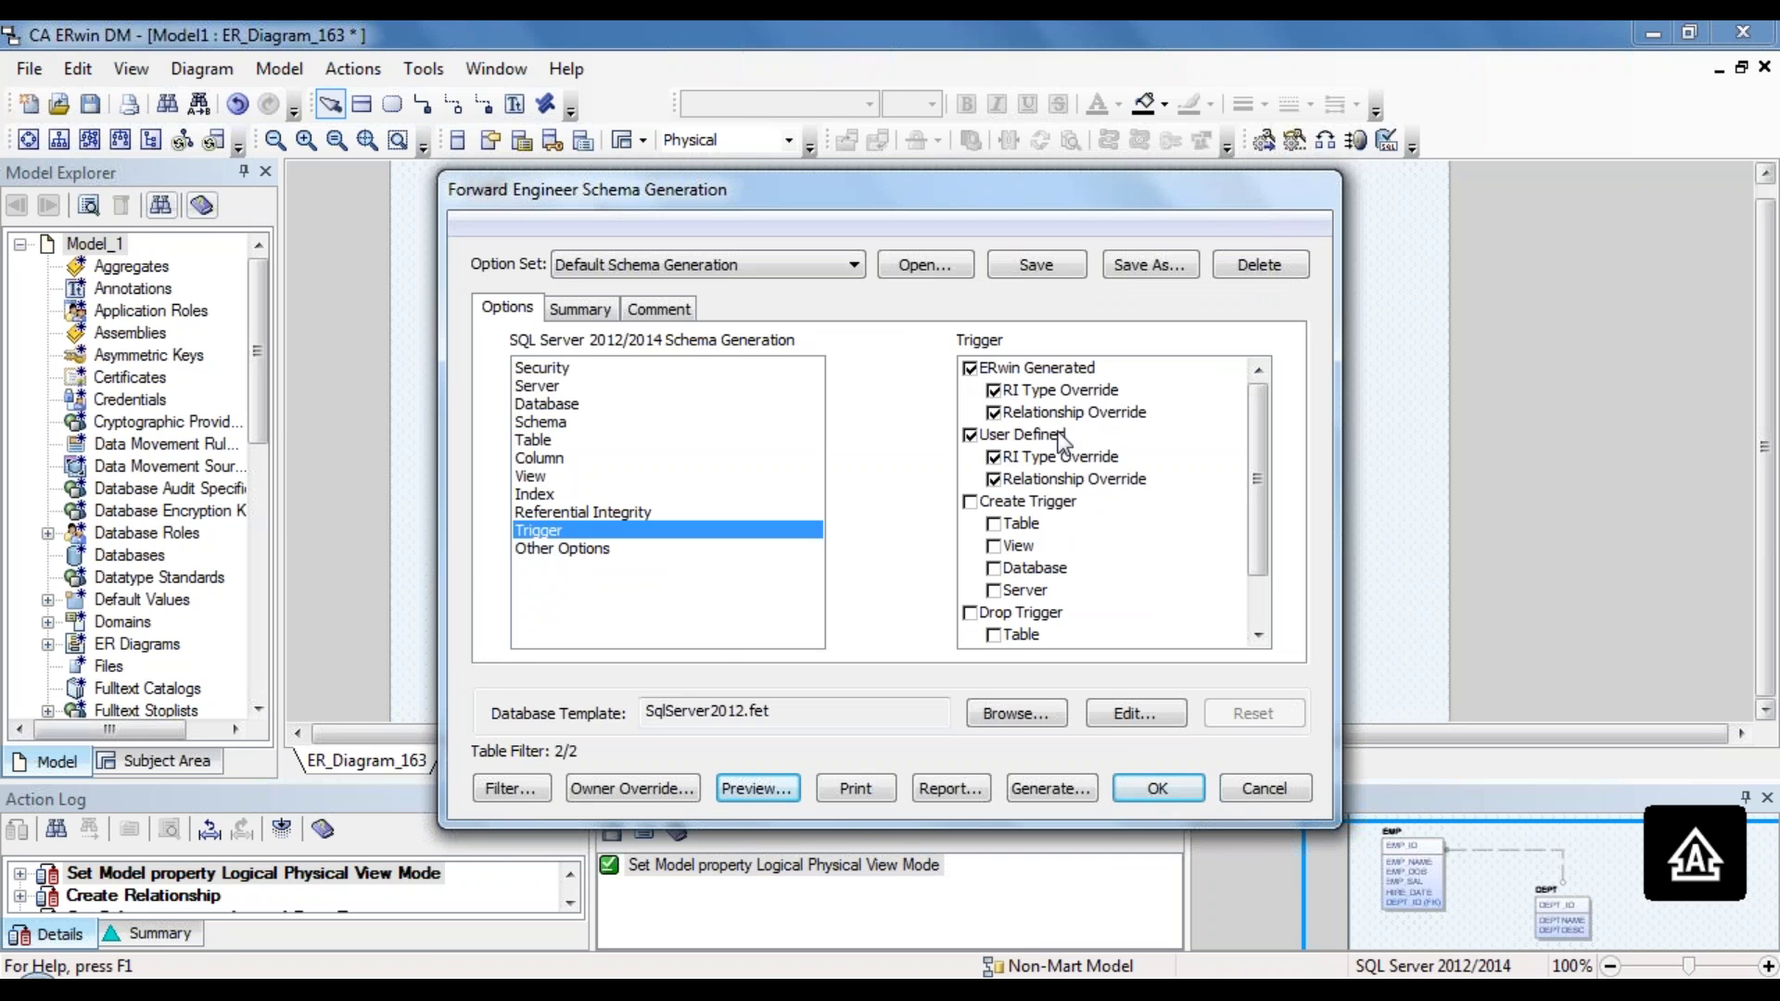
click(970, 370)
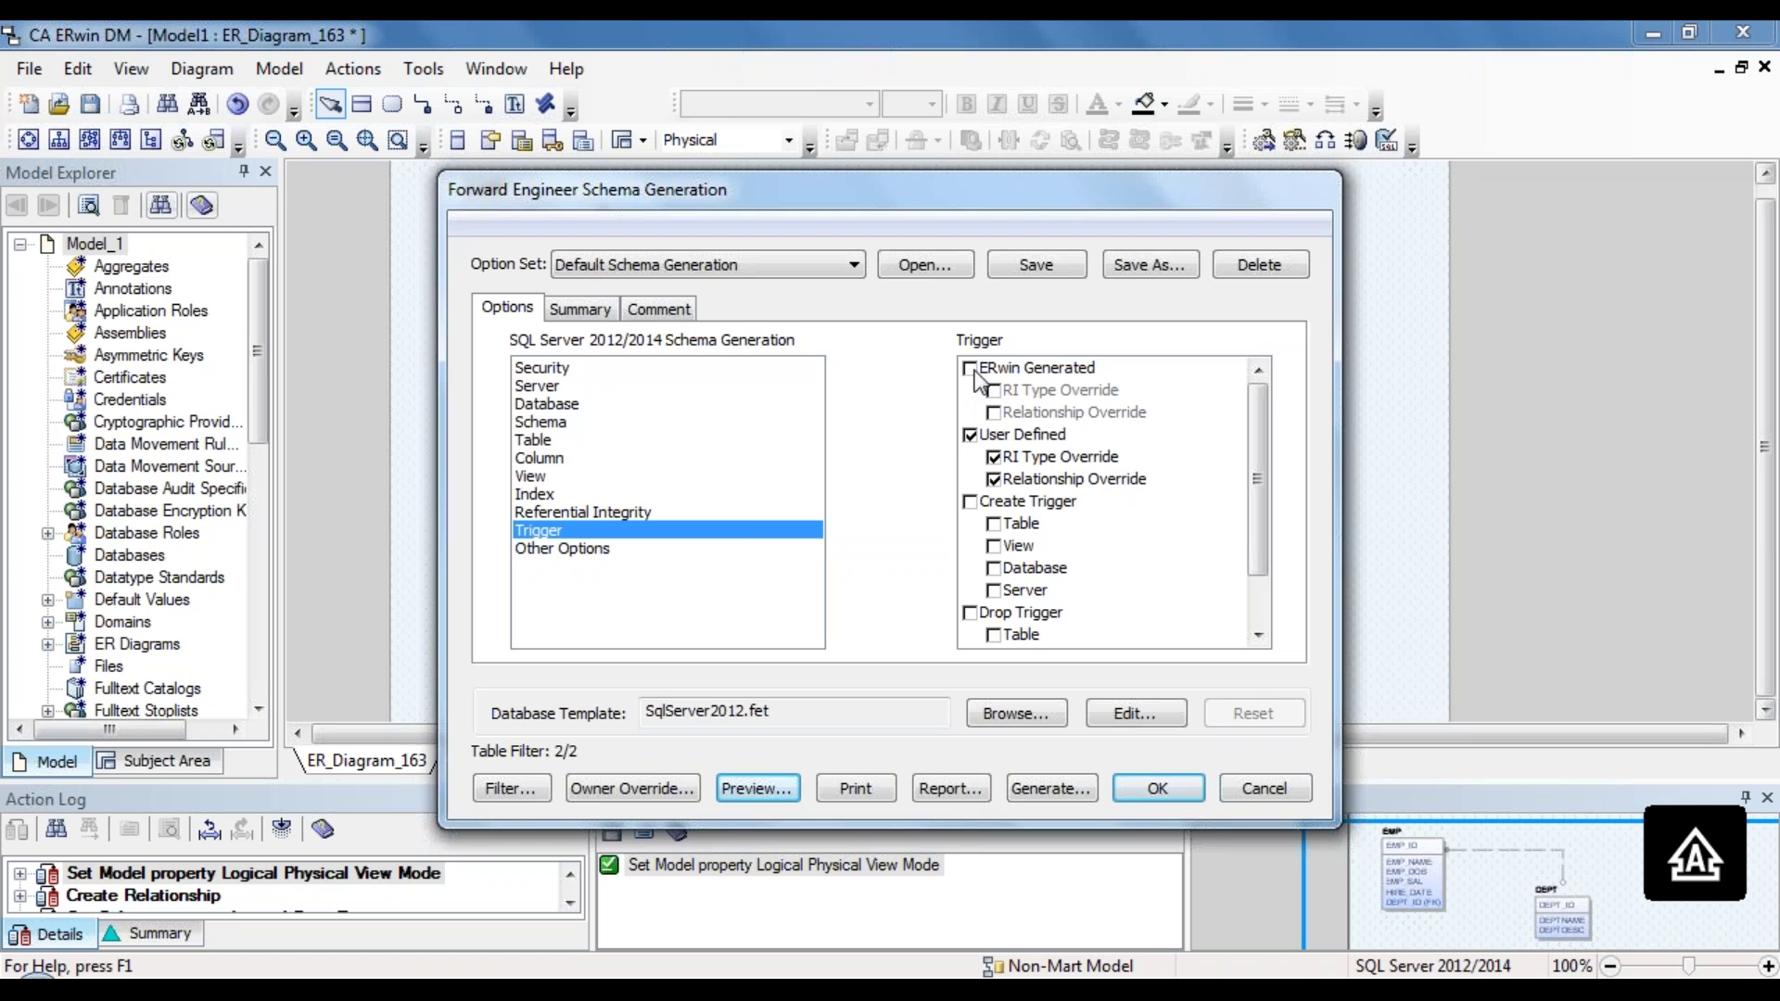
click(757, 788)
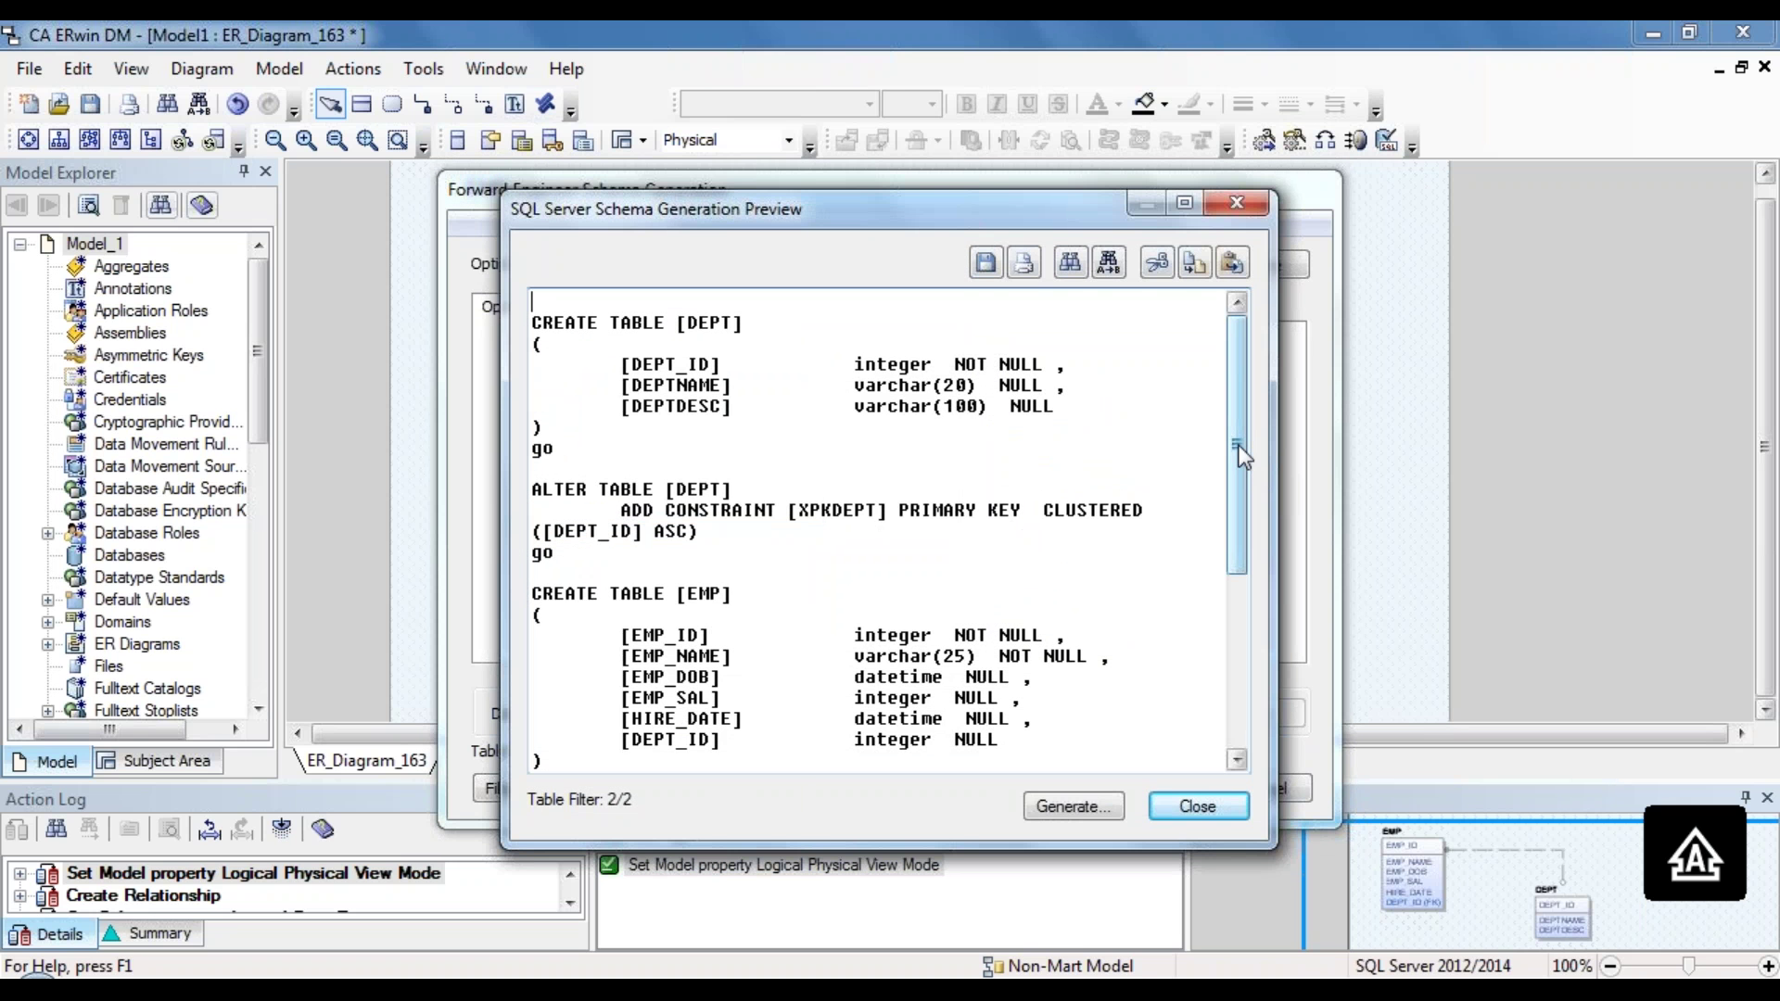
drag(1238, 445, 1256, 404)
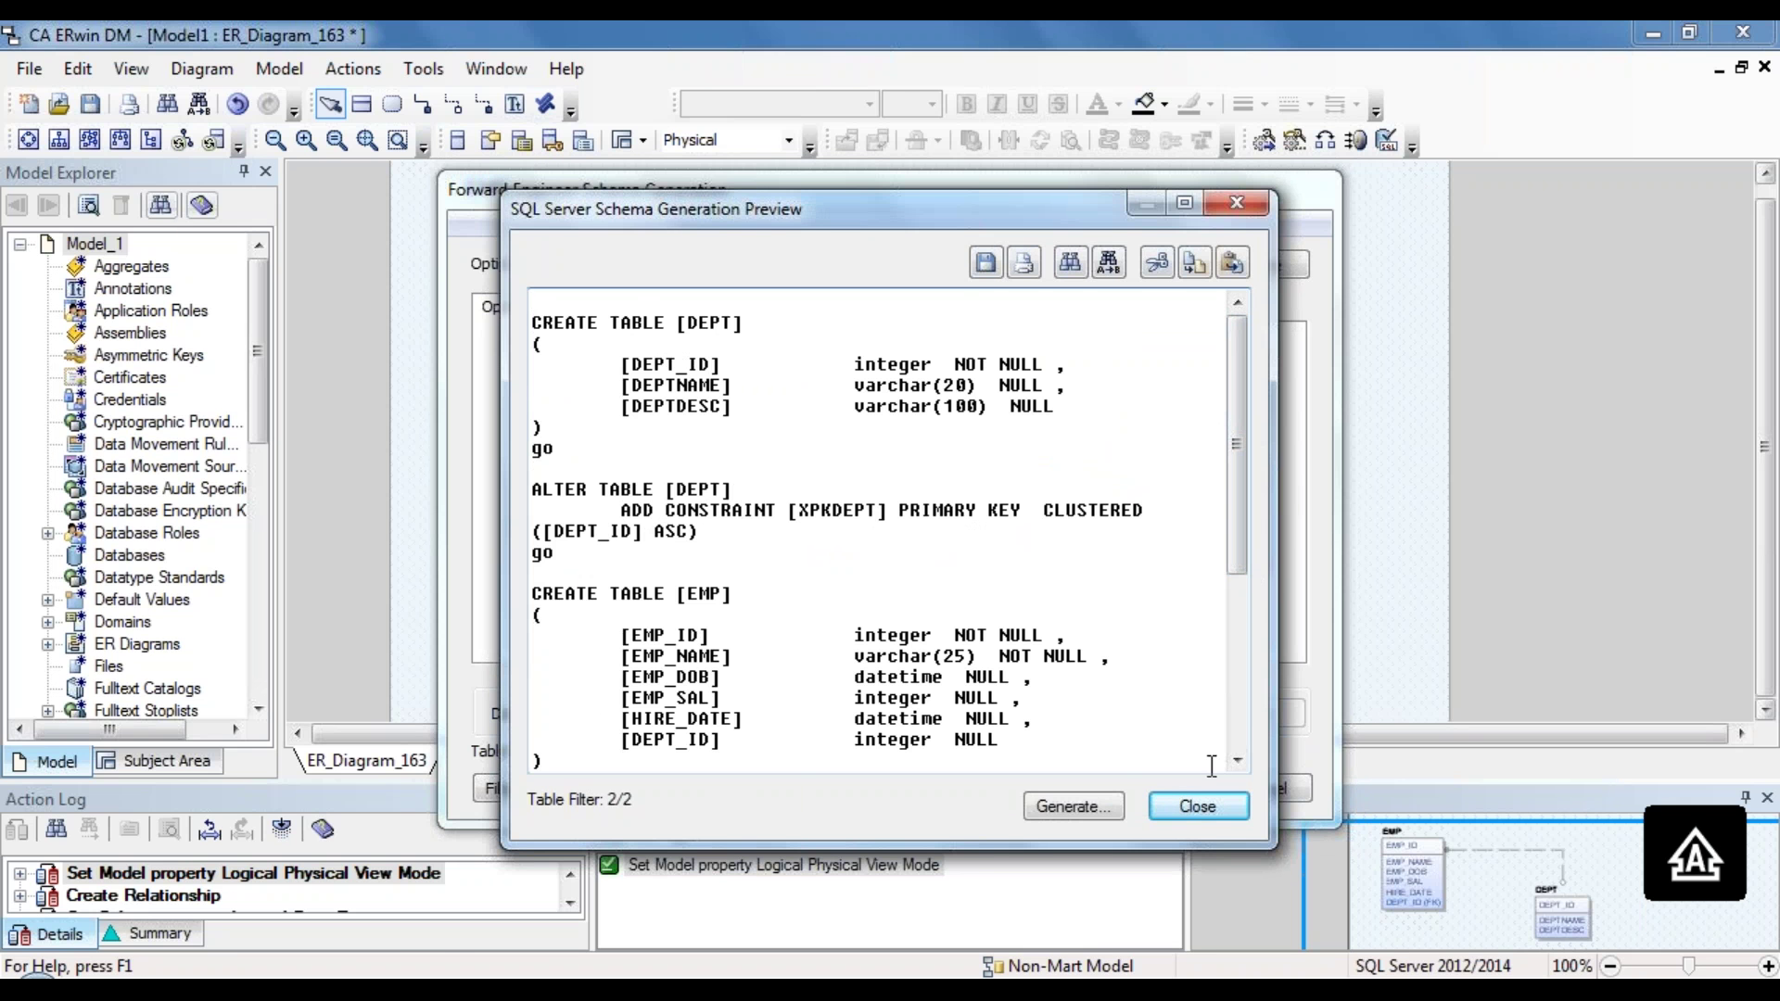
click(1203, 814)
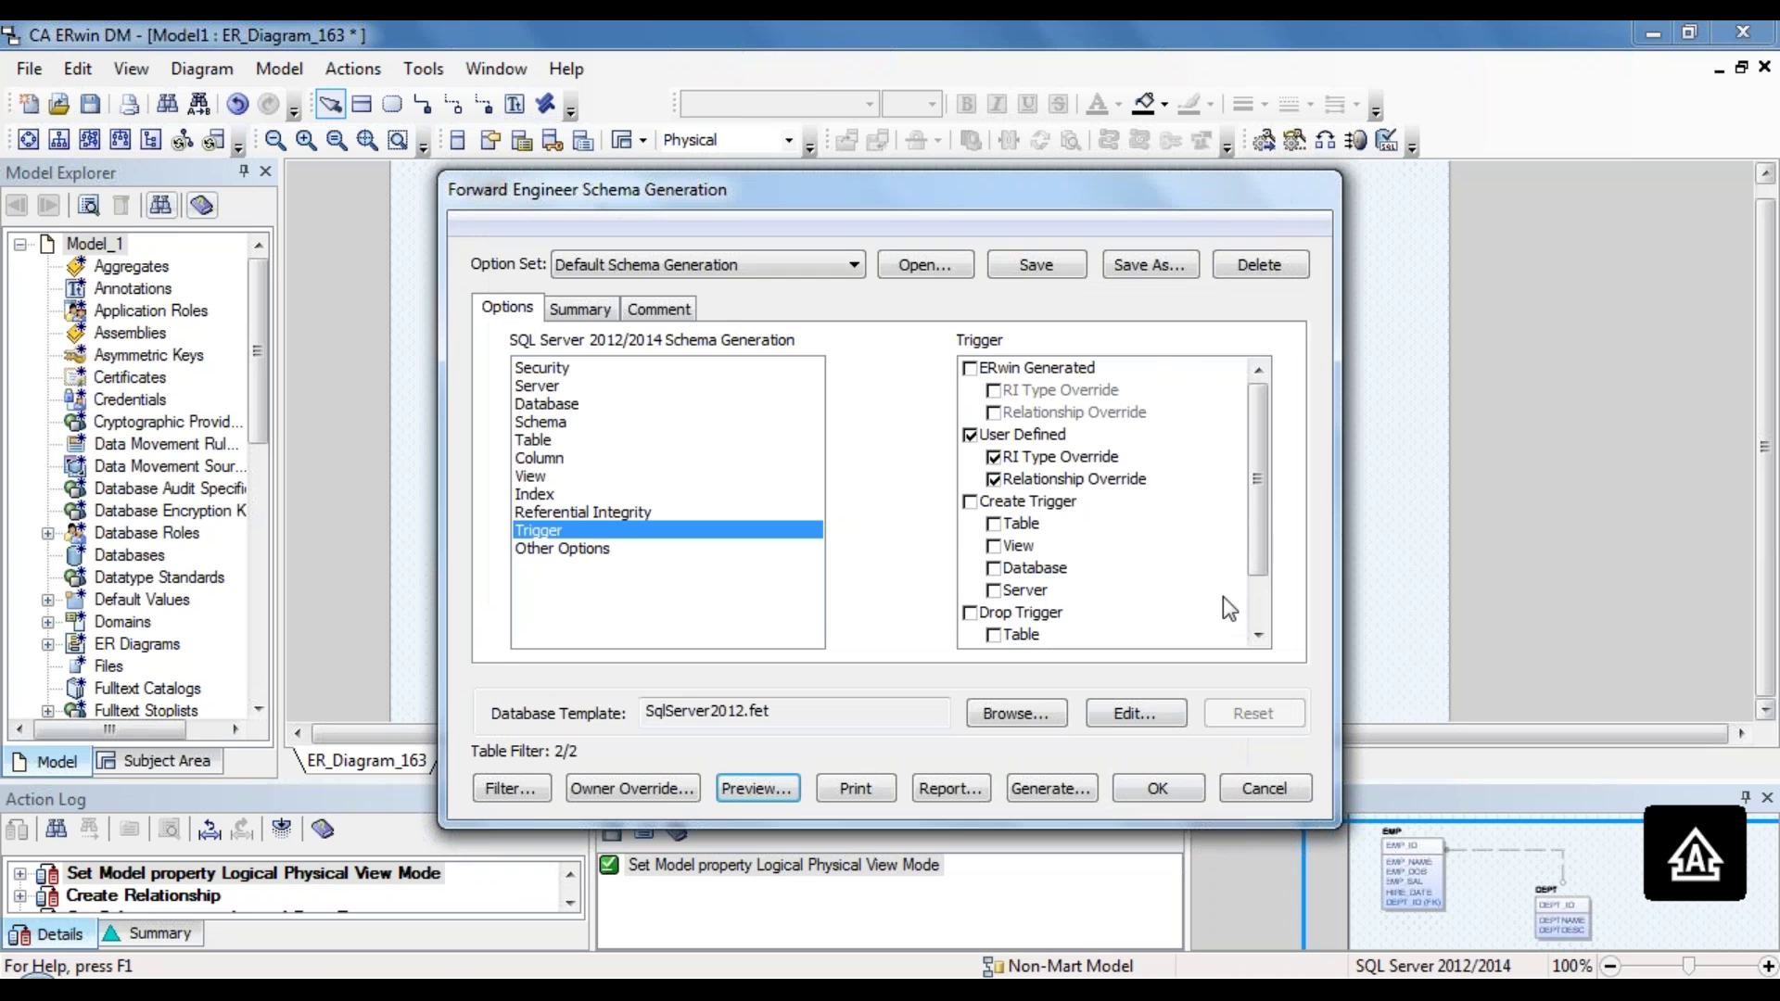
drag(1259, 501, 1258, 421)
click(1626, 73)
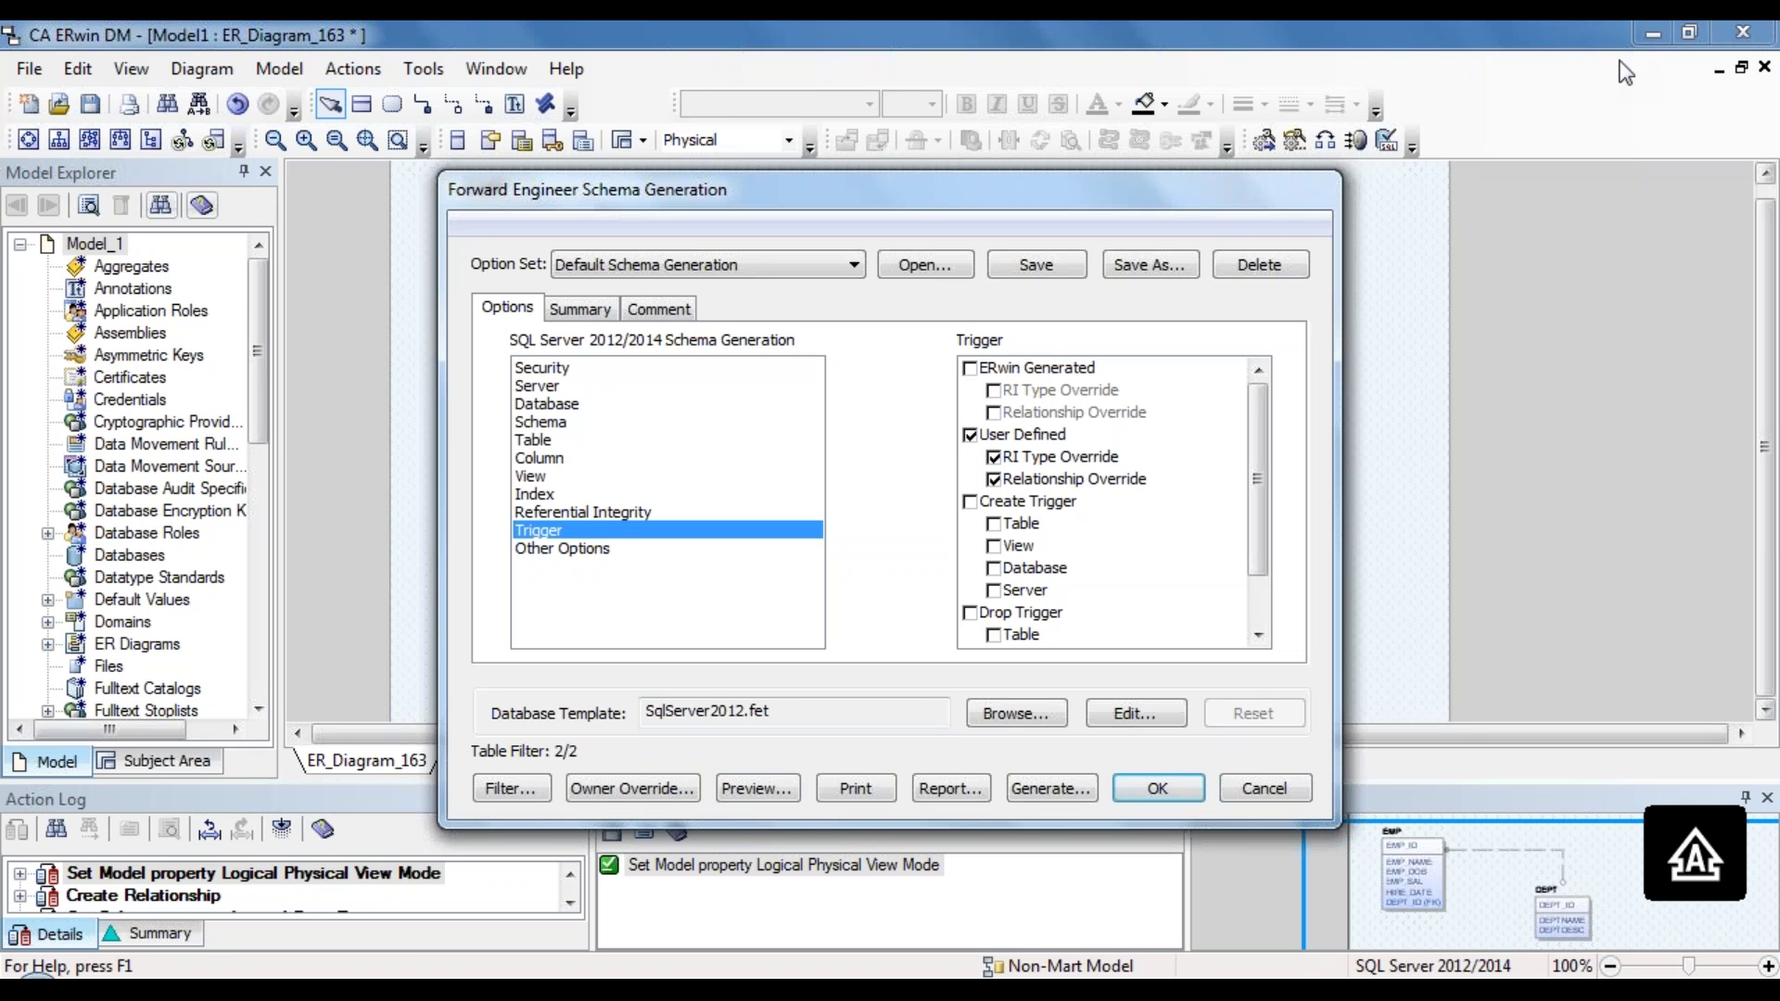